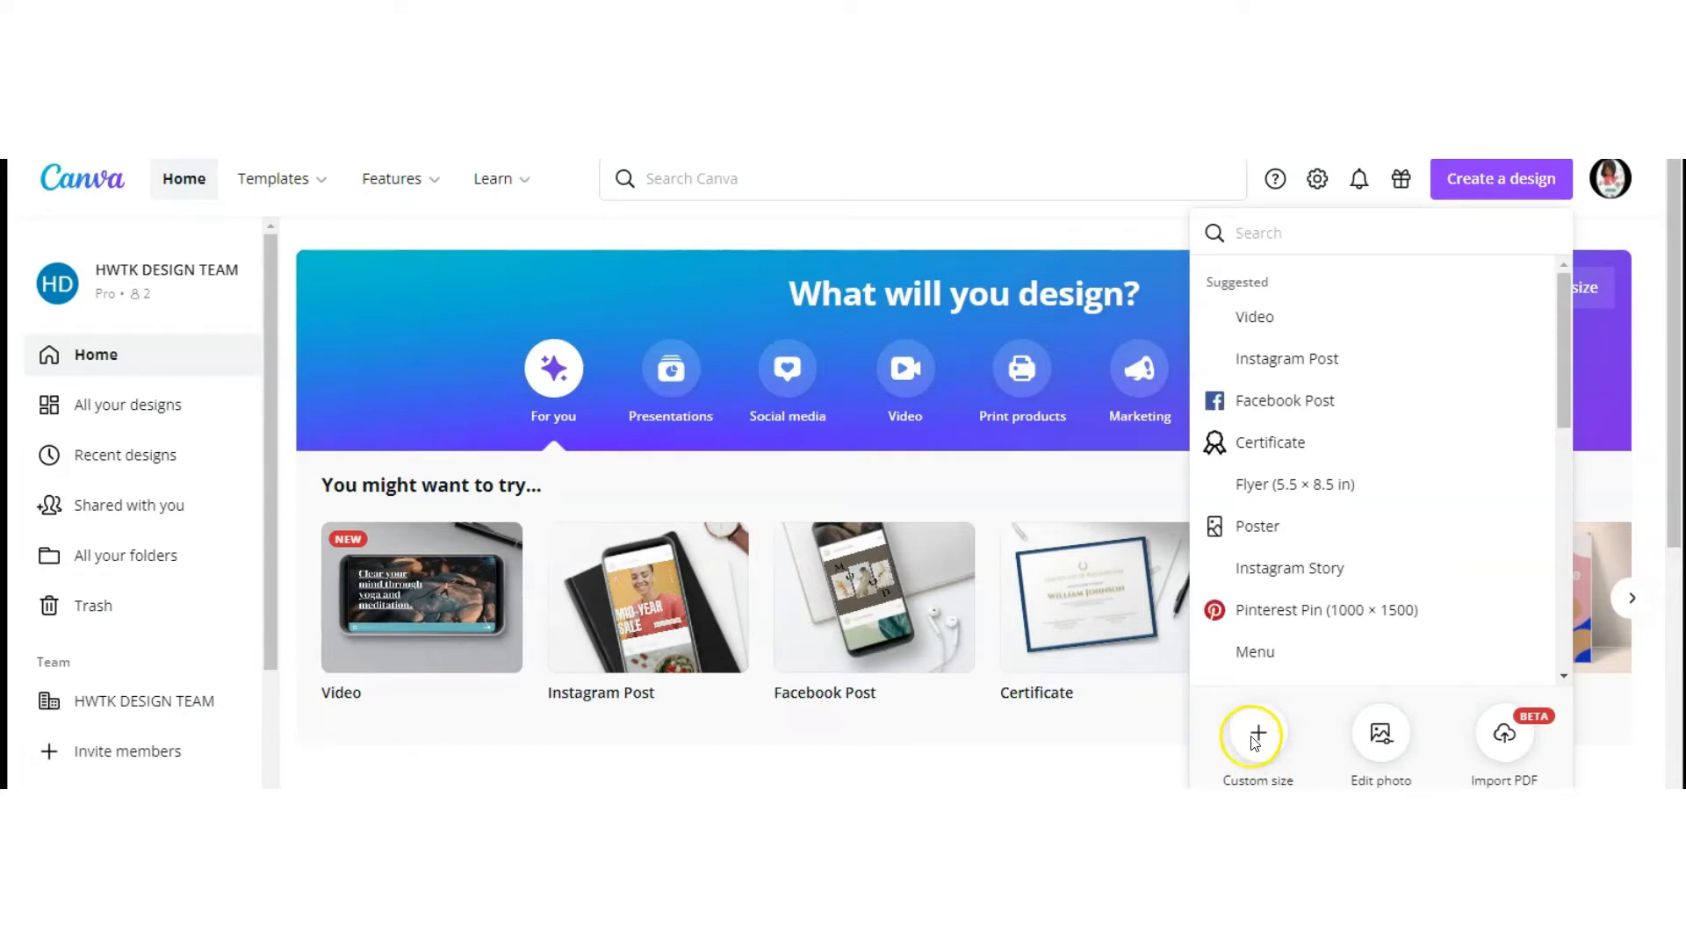
Create a new custom-size design 11 inches wide and 8.5 inches high
{"action": "left_click", "coordinate": [1260, 736]}
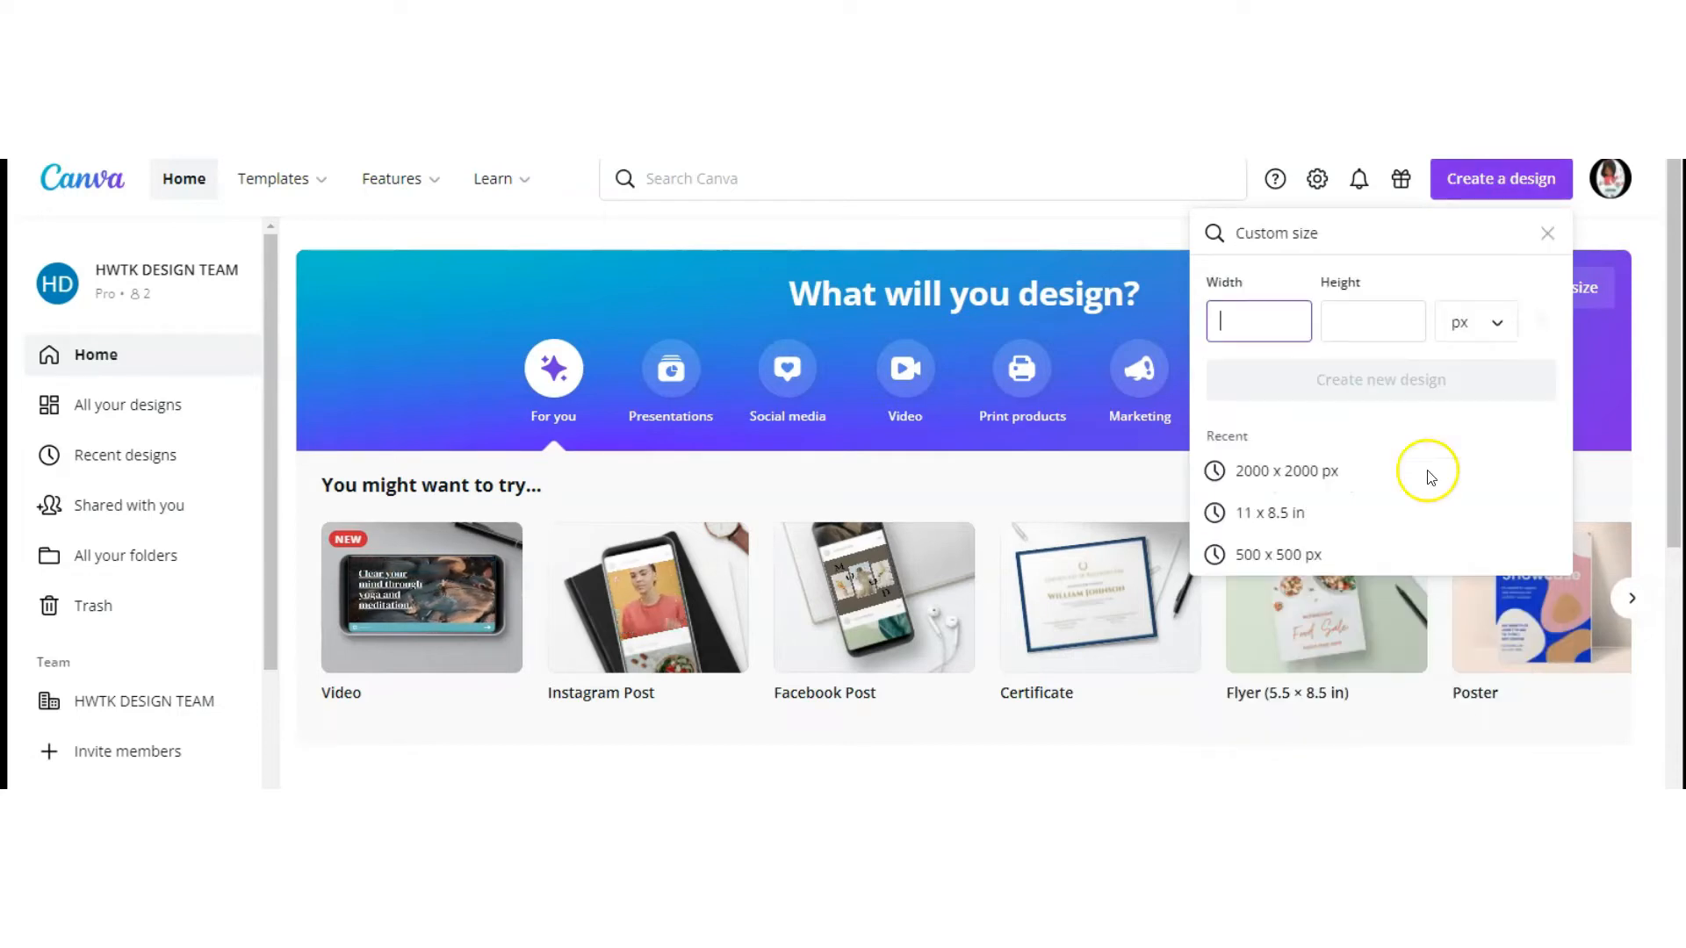
{"action": "left_click", "coordinate": [1481, 331]}
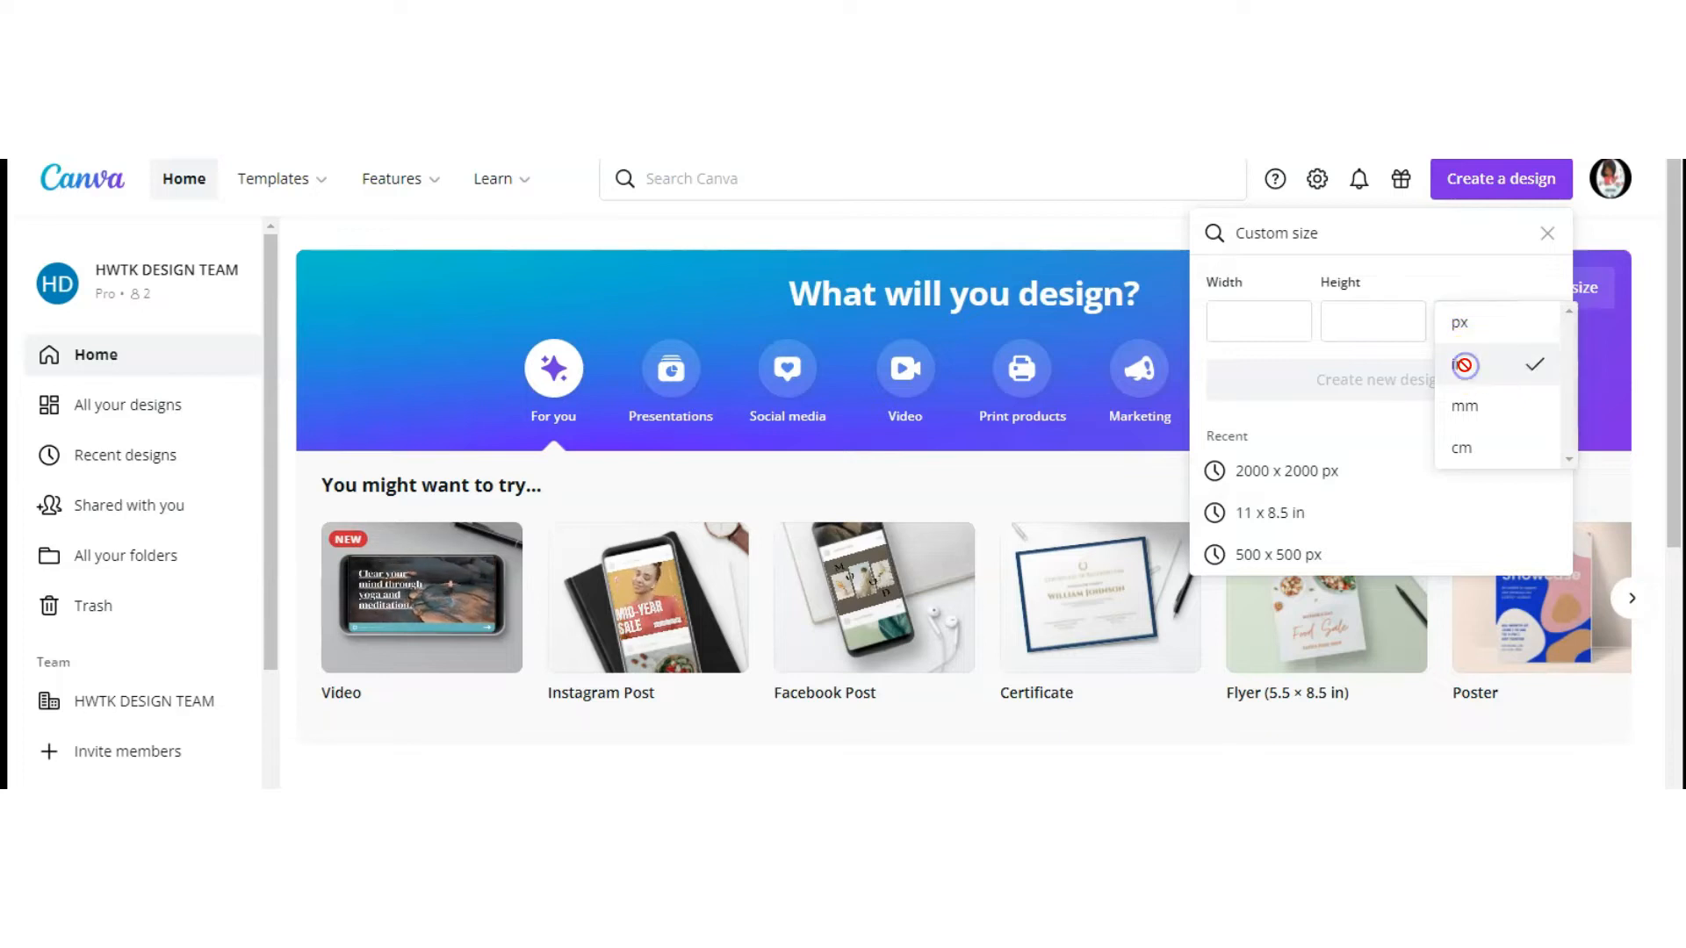
{"action": "left_click", "coordinate": [1463, 365]}
{"action": "left_click", "coordinate": [1263, 322]}
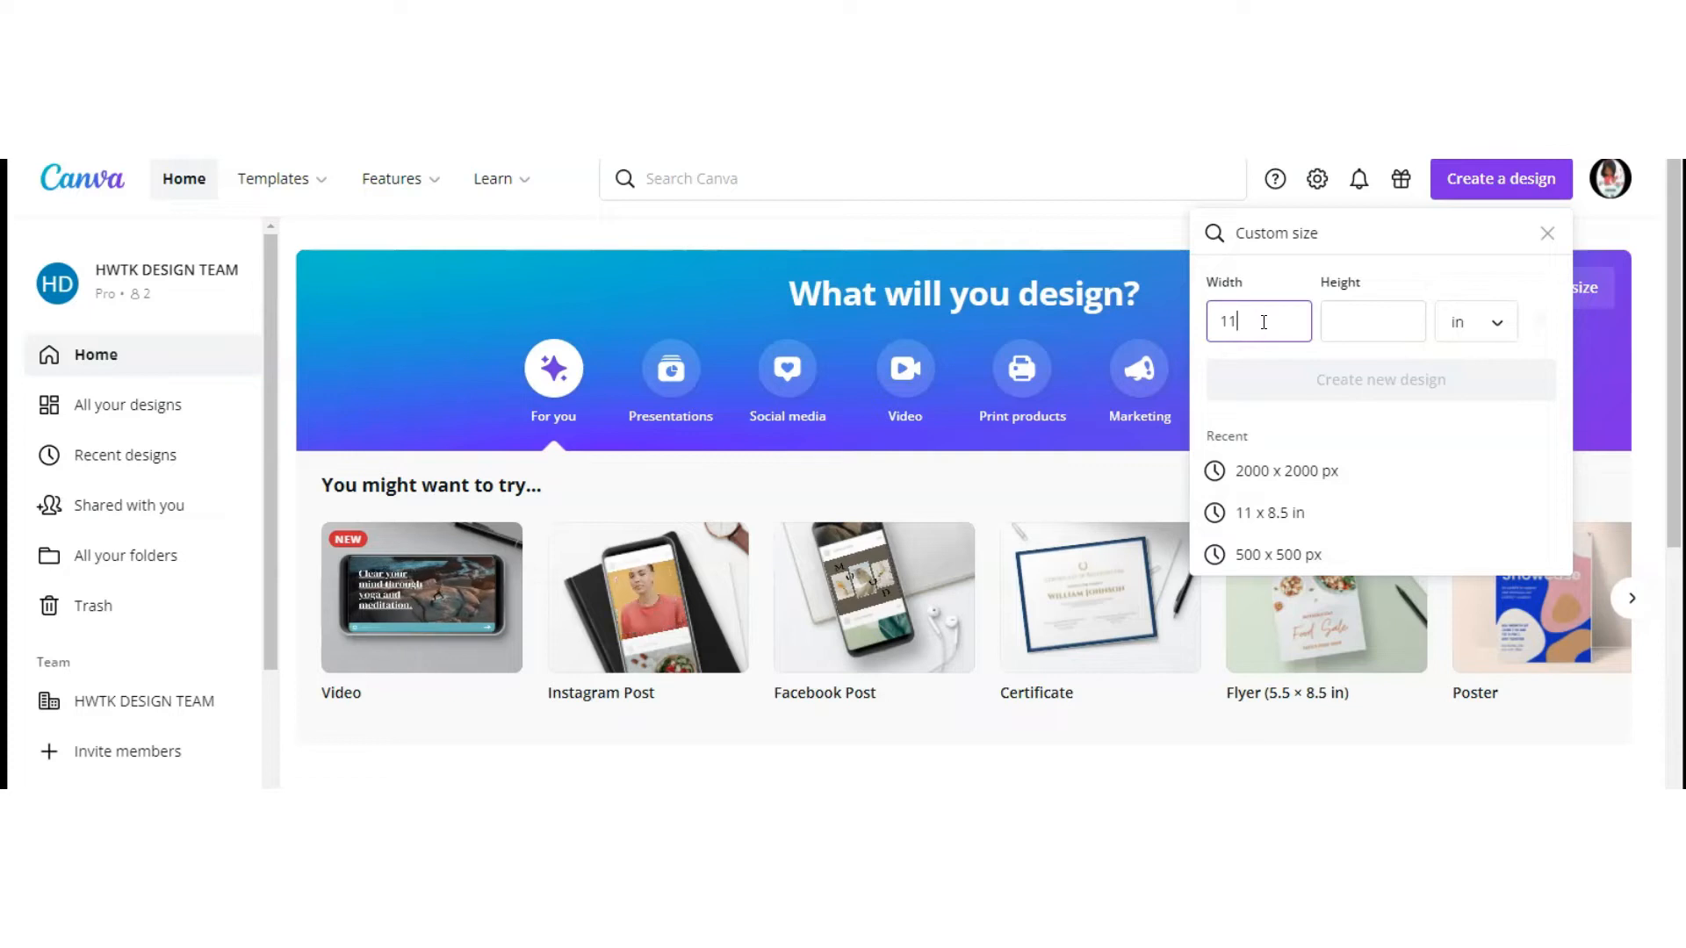
{"action": "key", "text": "Tab"}
{"action": "type", "text": "8."}
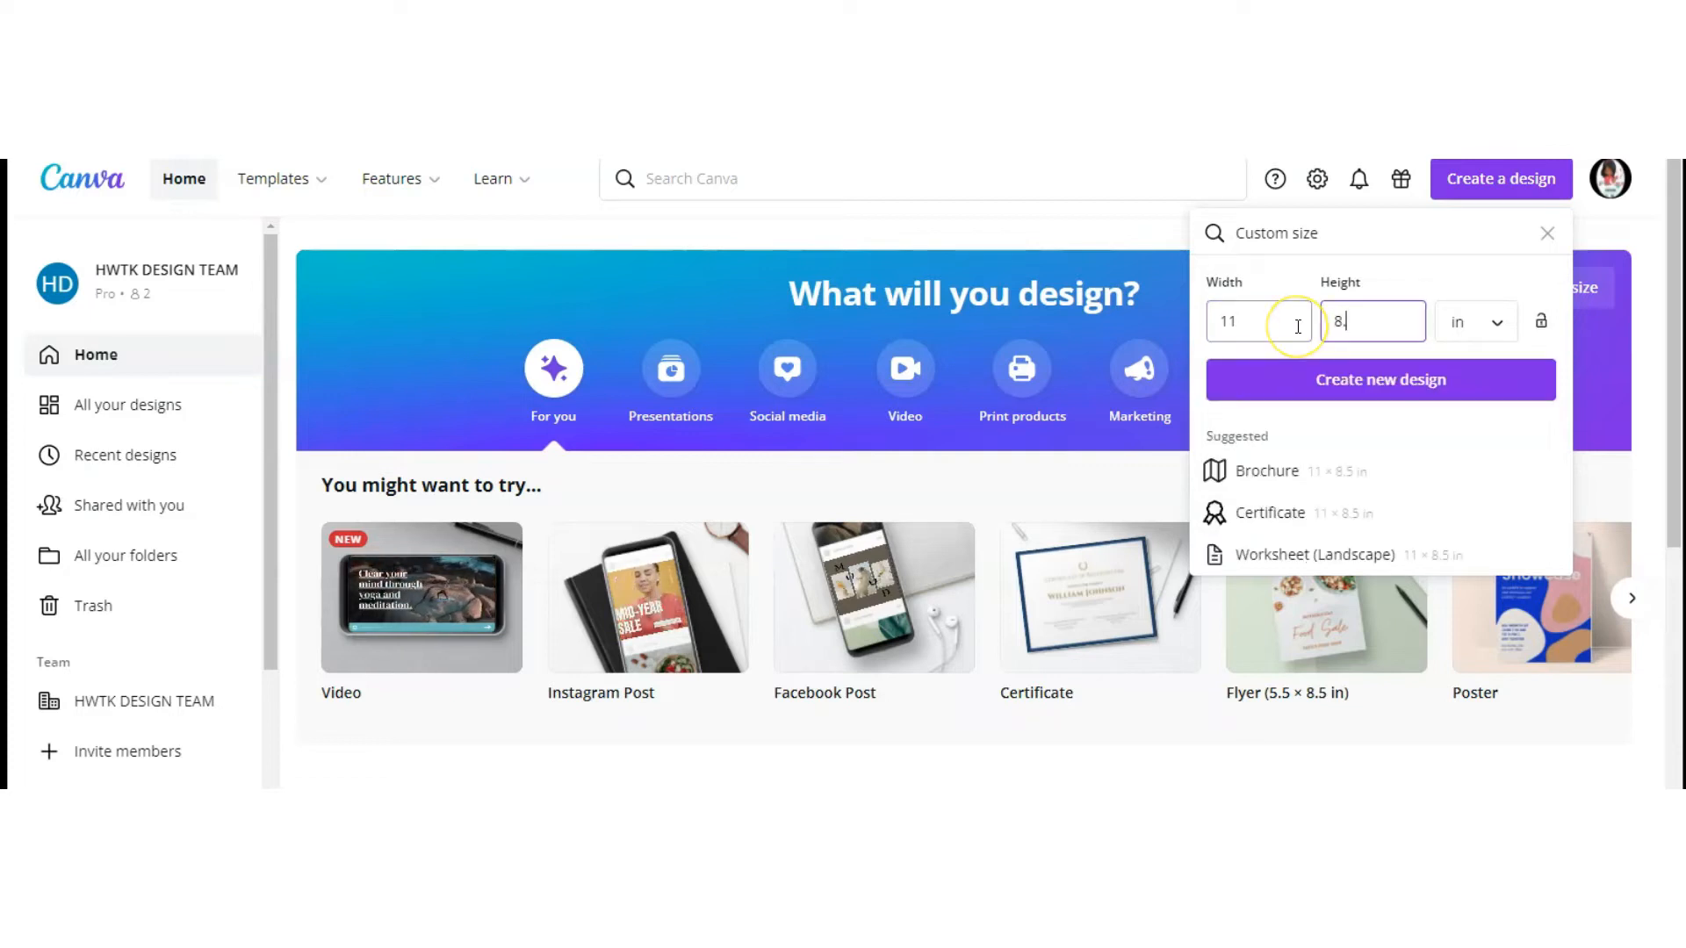
{"action": "type", "text": "5"}
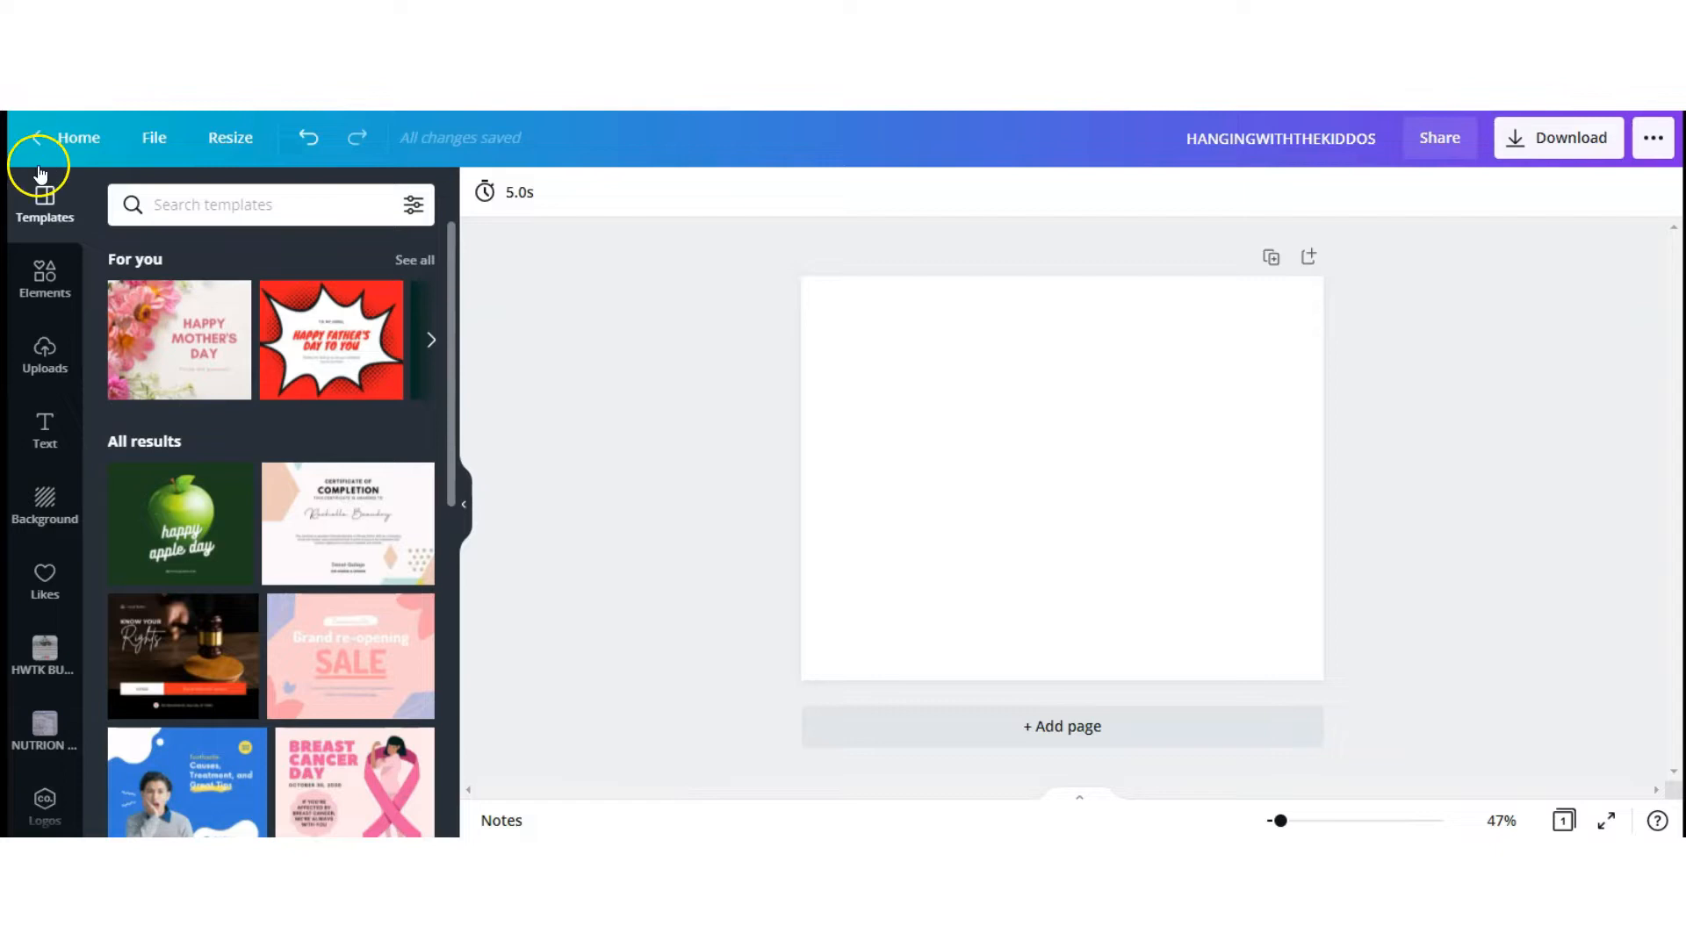
Add a square shape, resize it to 4.9 W x 4.4 H inches and center it on the page
{"action": "left_click", "coordinate": [45, 276]}
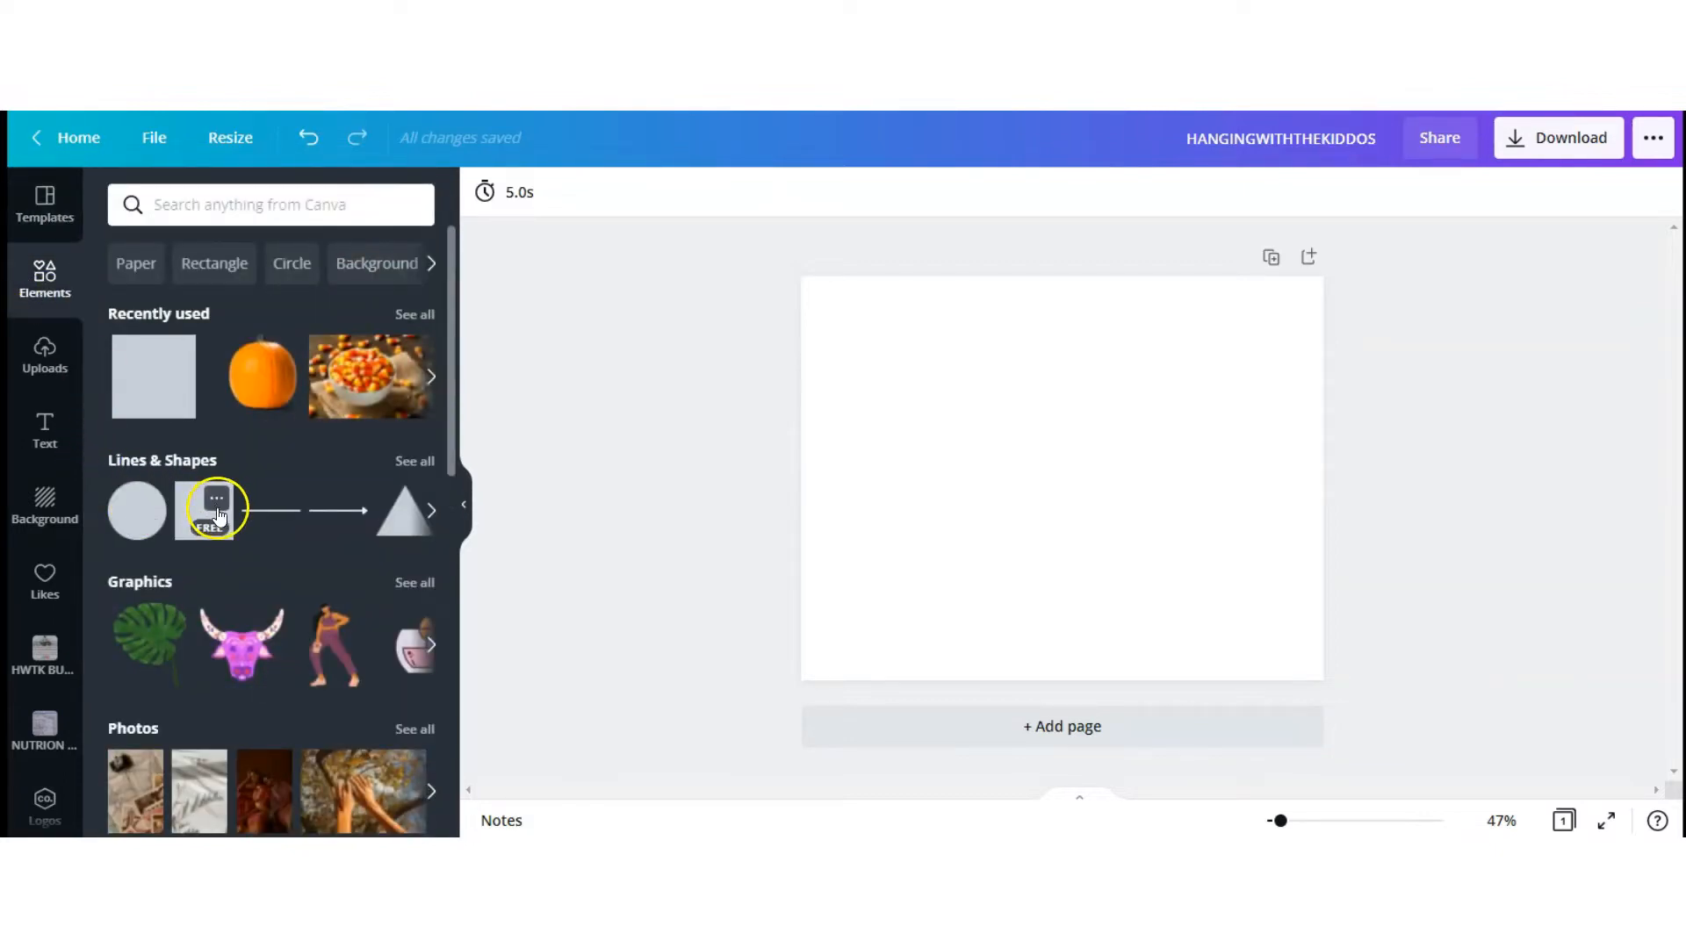
{"action": "left_click", "coordinate": [188, 517]}
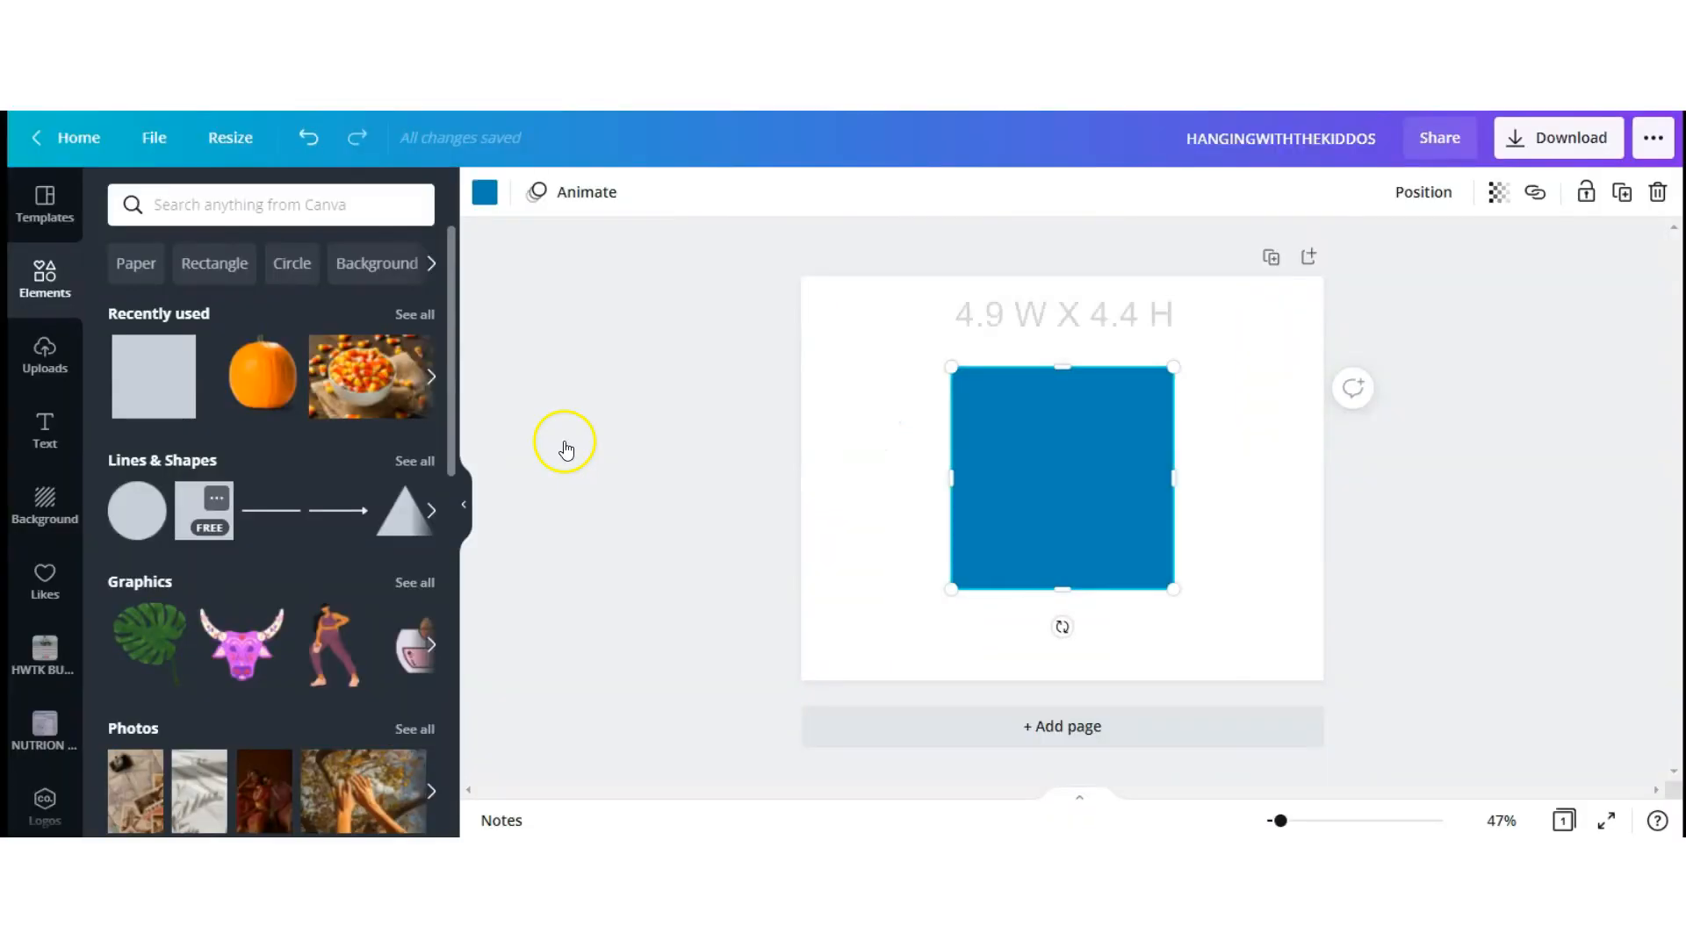
{"action": "mouse_move", "coordinate": [1174, 478]}
{"action": "left_mouse_down"}
{"action": "mouse_move", "coordinate": [1223, 482]}
{"action": "mouse_move", "coordinate": [1185, 486]}
{"action": "left_mouse_up"}
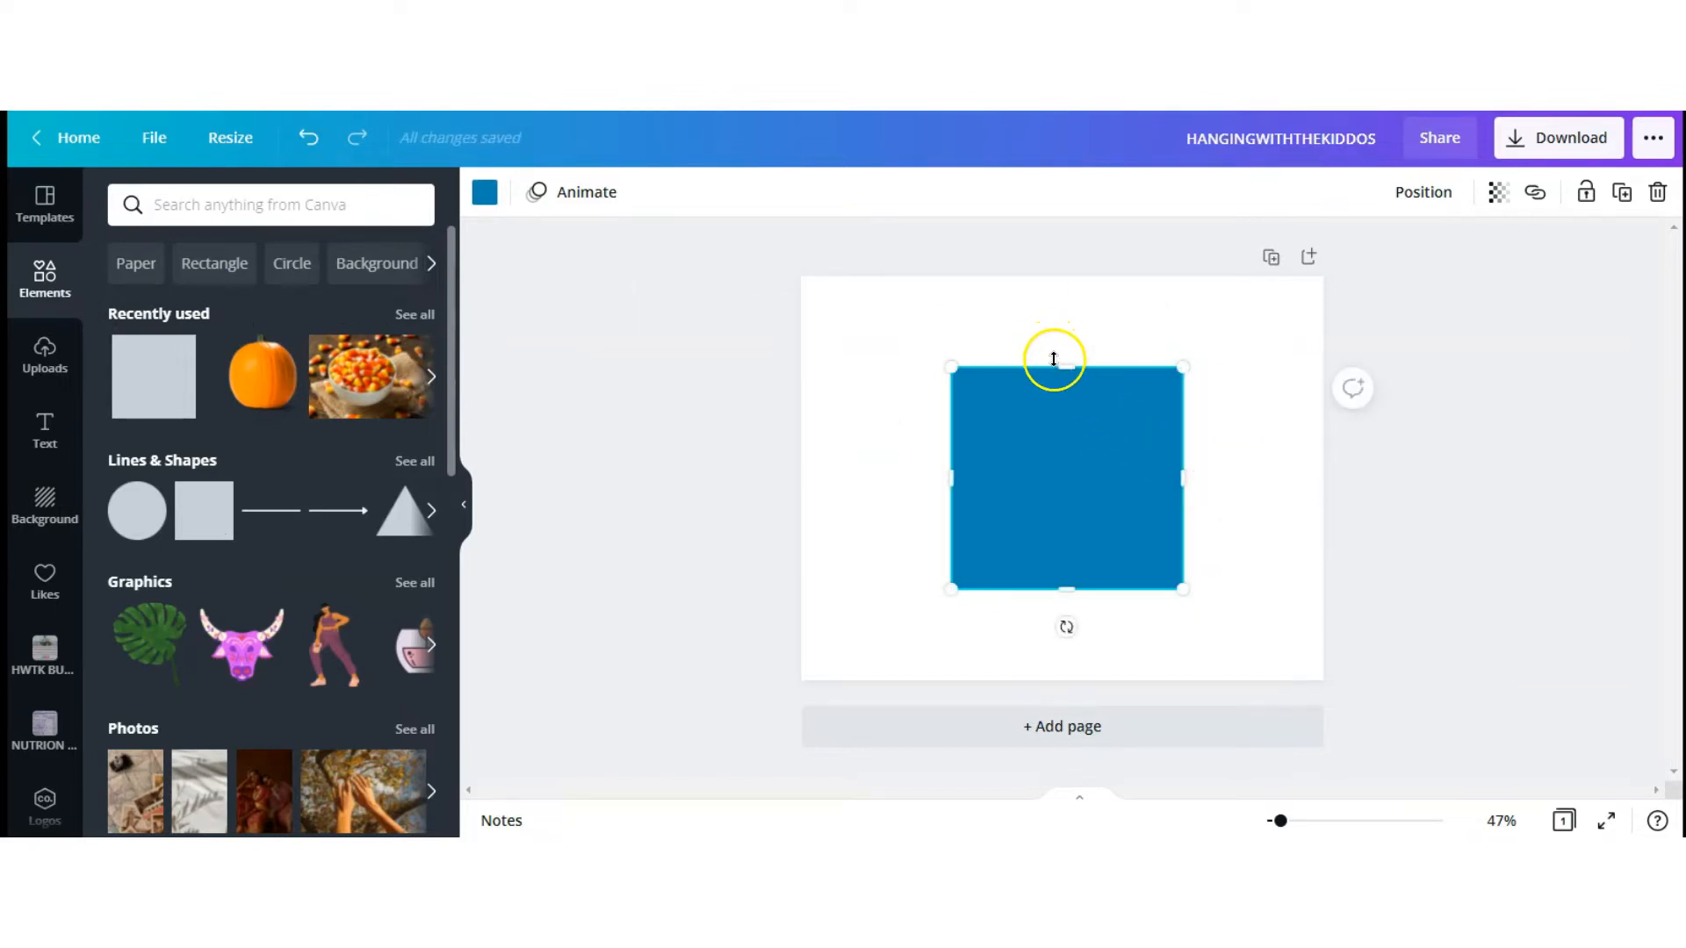
{"action": "left_click_drag", "start_coordinate": [1065, 375], "coordinate": [1066, 383]}
{"action": "mouse_move", "coordinate": [1066, 443]}
{"action": "left_mouse_down"}
{"action": "mouse_move", "coordinate": [1050, 439]}
{"action": "mouse_move", "coordinate": [1064, 456]}
{"action": "left_mouse_up"}
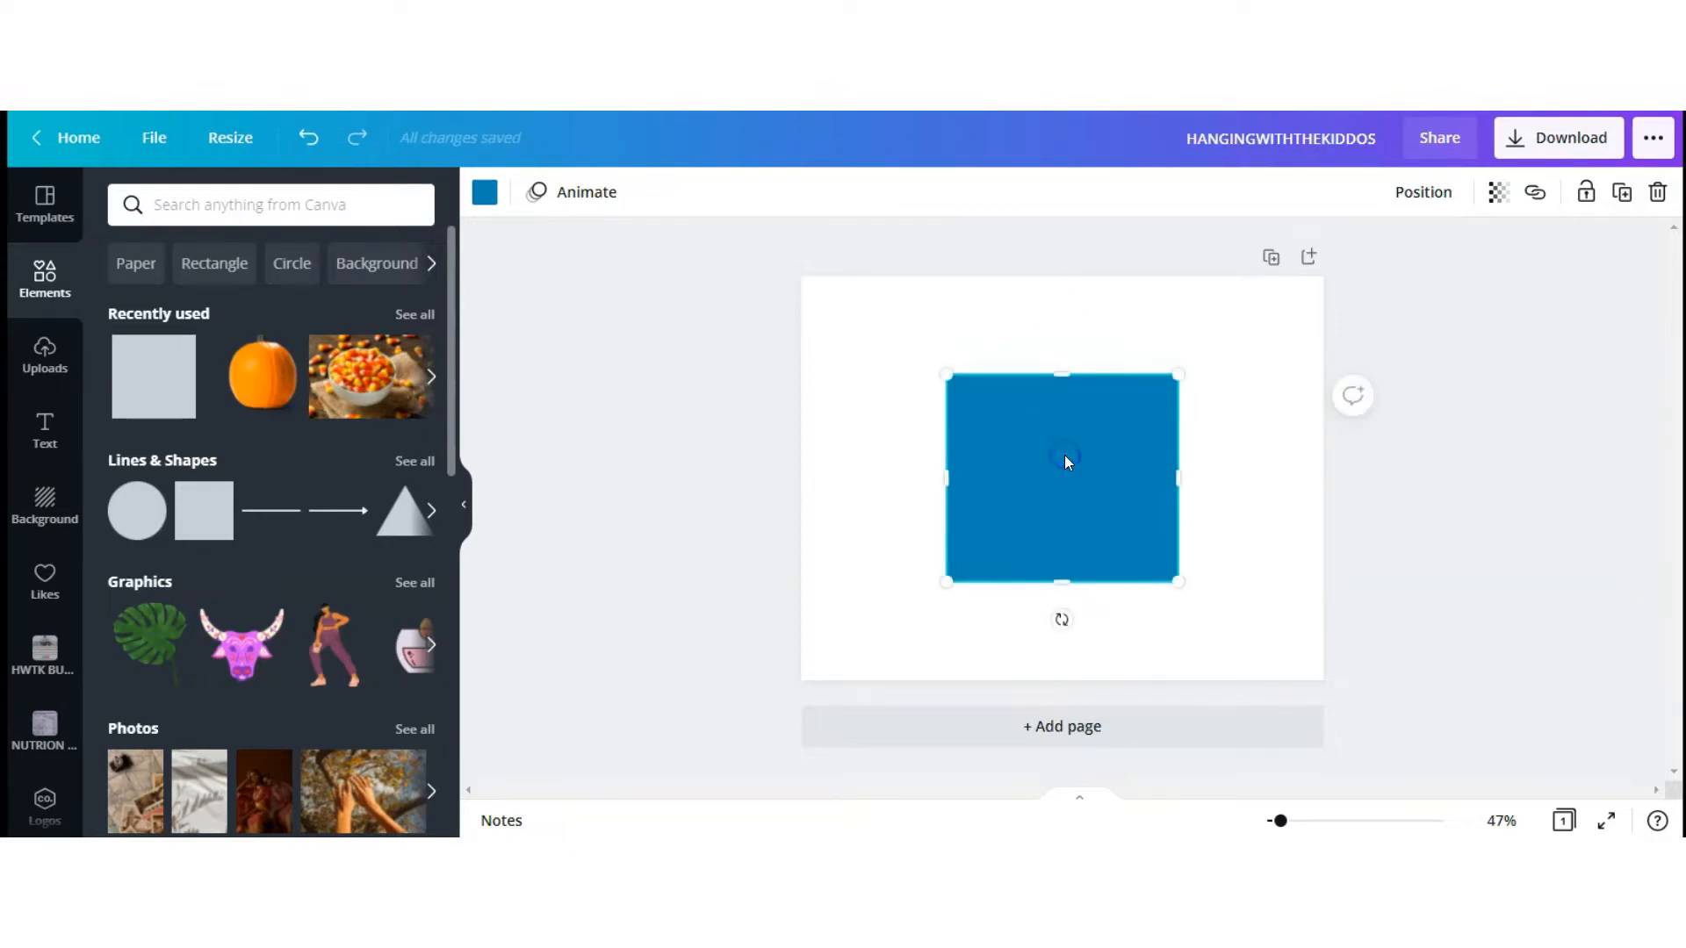
Duplicate the blue rectangle, color the copy dark gray, and fit it as a 4.9 W x 1.4 H band across the blue rectangle's upper part
{"action": "left_click", "coordinate": [1622, 194]}
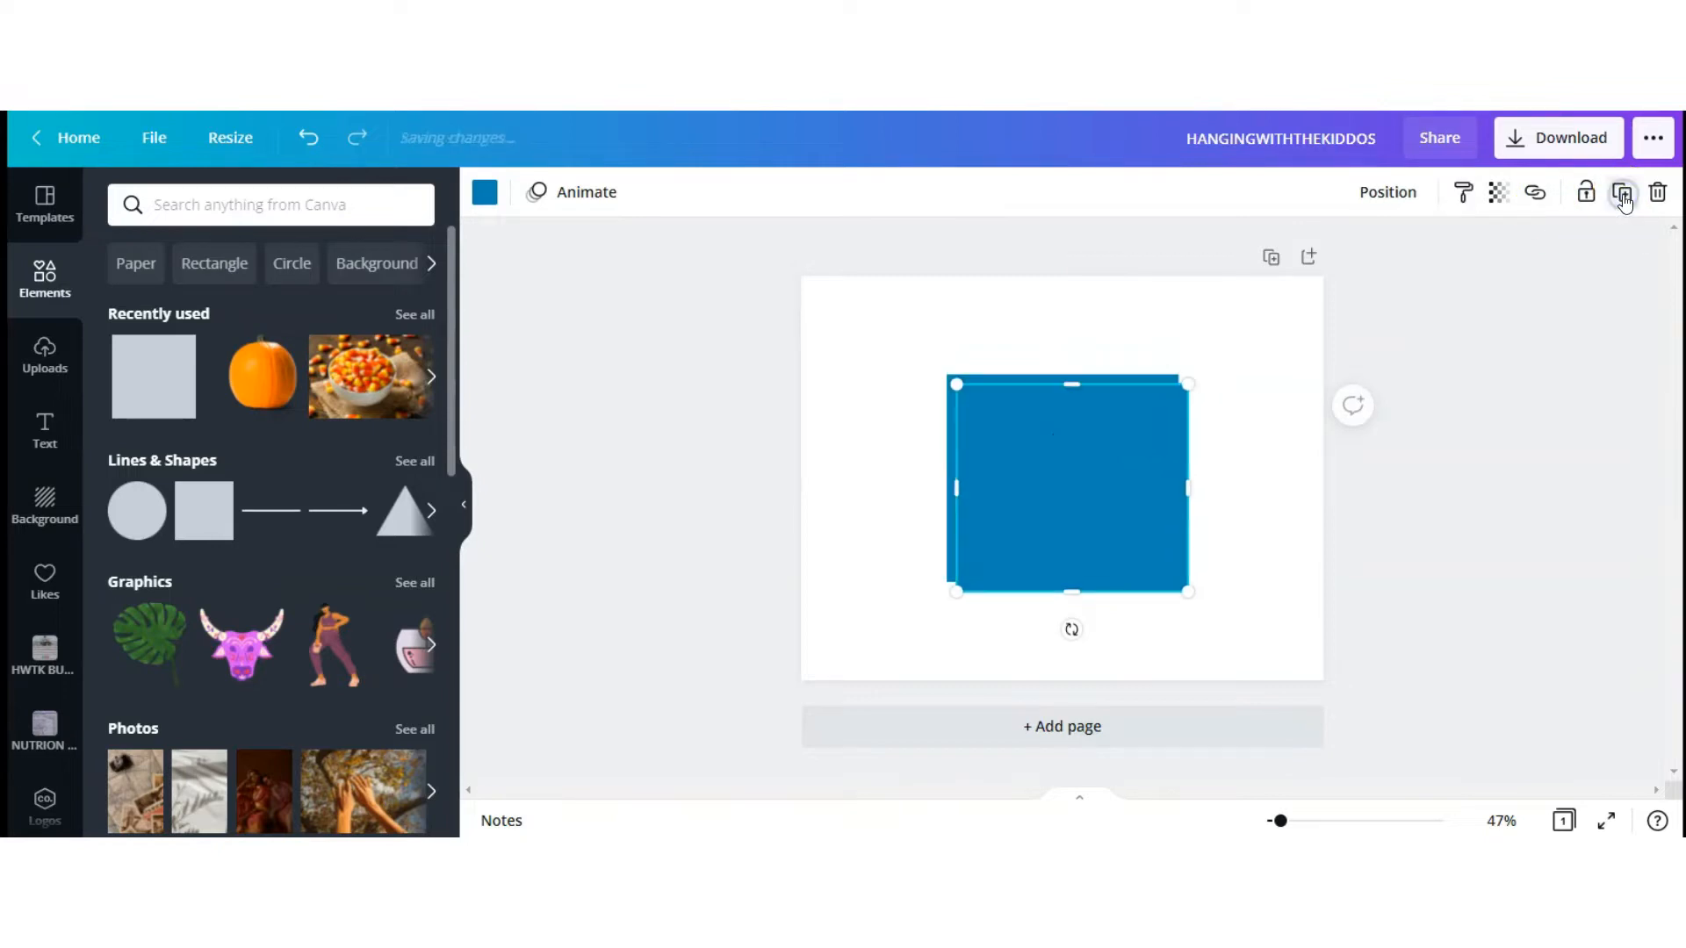
{"action": "left_click", "coordinate": [488, 193]}
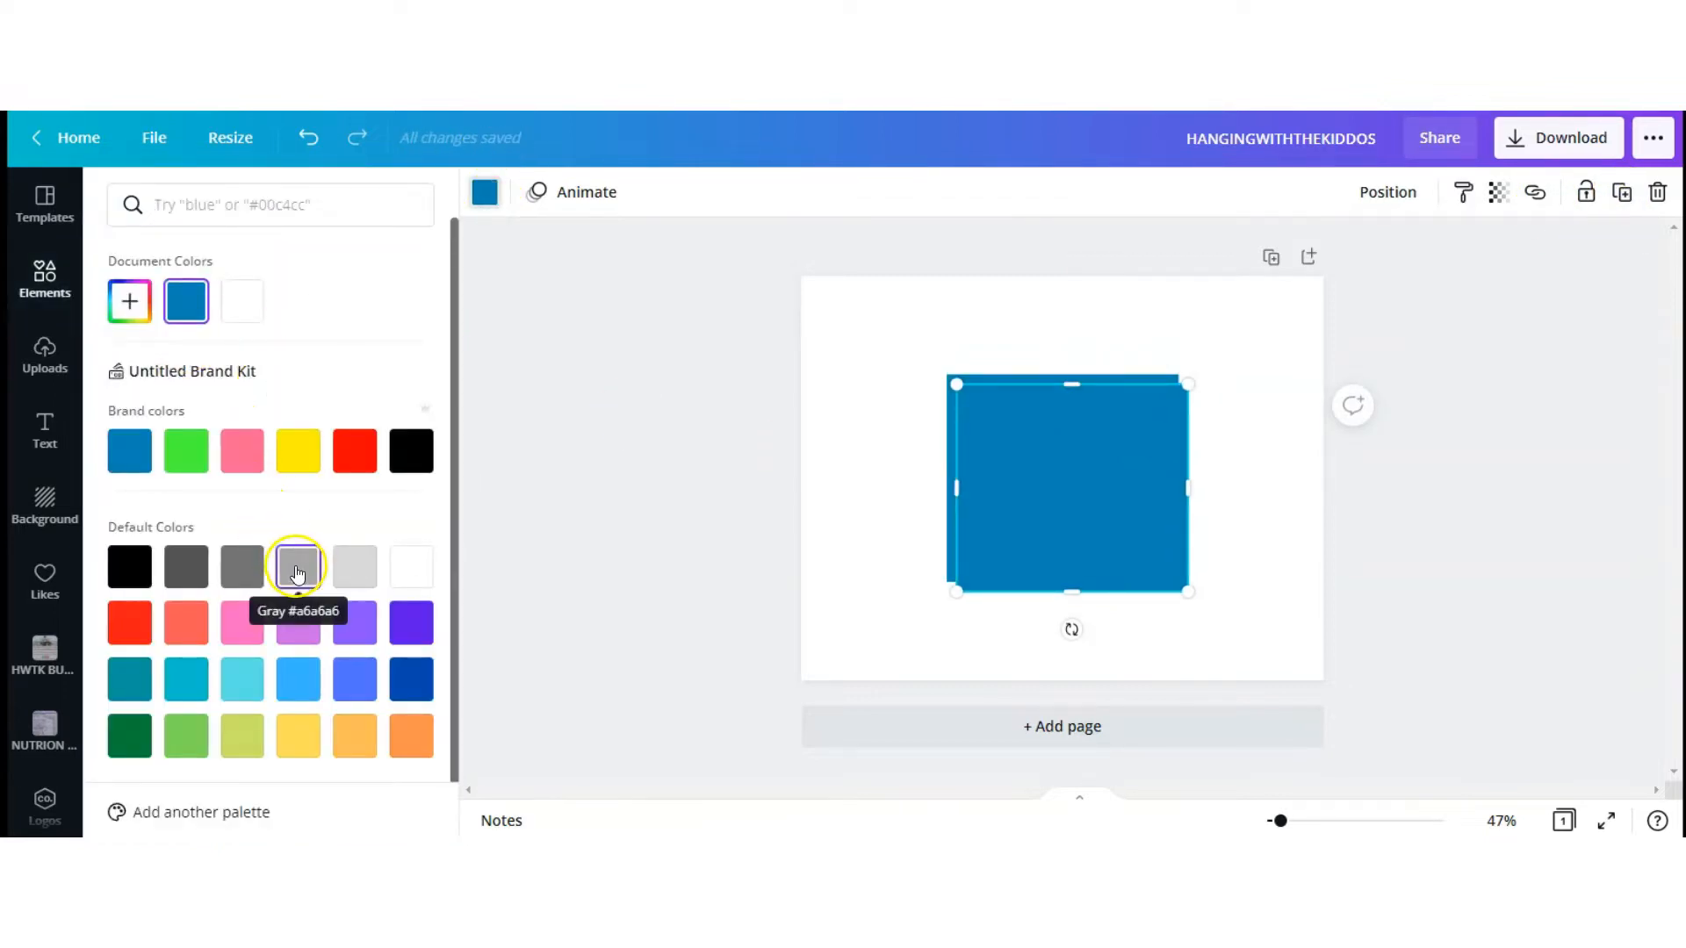
{"action": "left_click", "coordinate": [232, 582]}
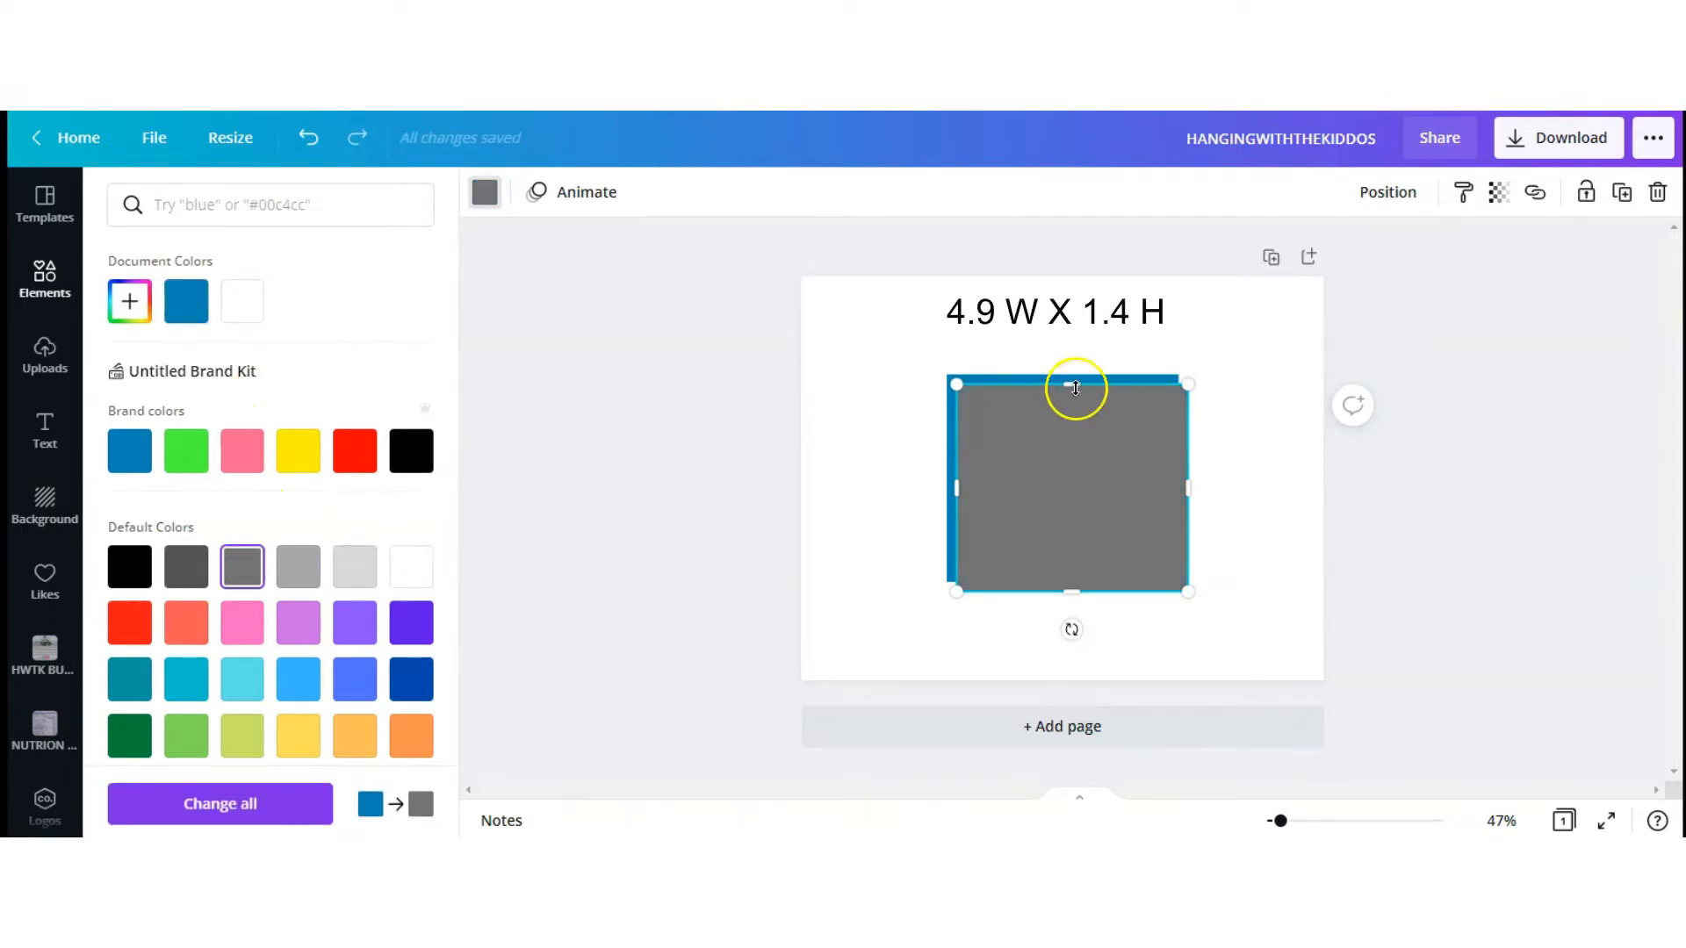
{"action": "mouse_move", "coordinate": [1078, 422]}
{"action": "left_mouse_down"}
{"action": "mouse_move", "coordinate": [1090, 532]}
{"action": "mouse_move", "coordinate": [1074, 446]}
{"action": "left_mouse_up"}
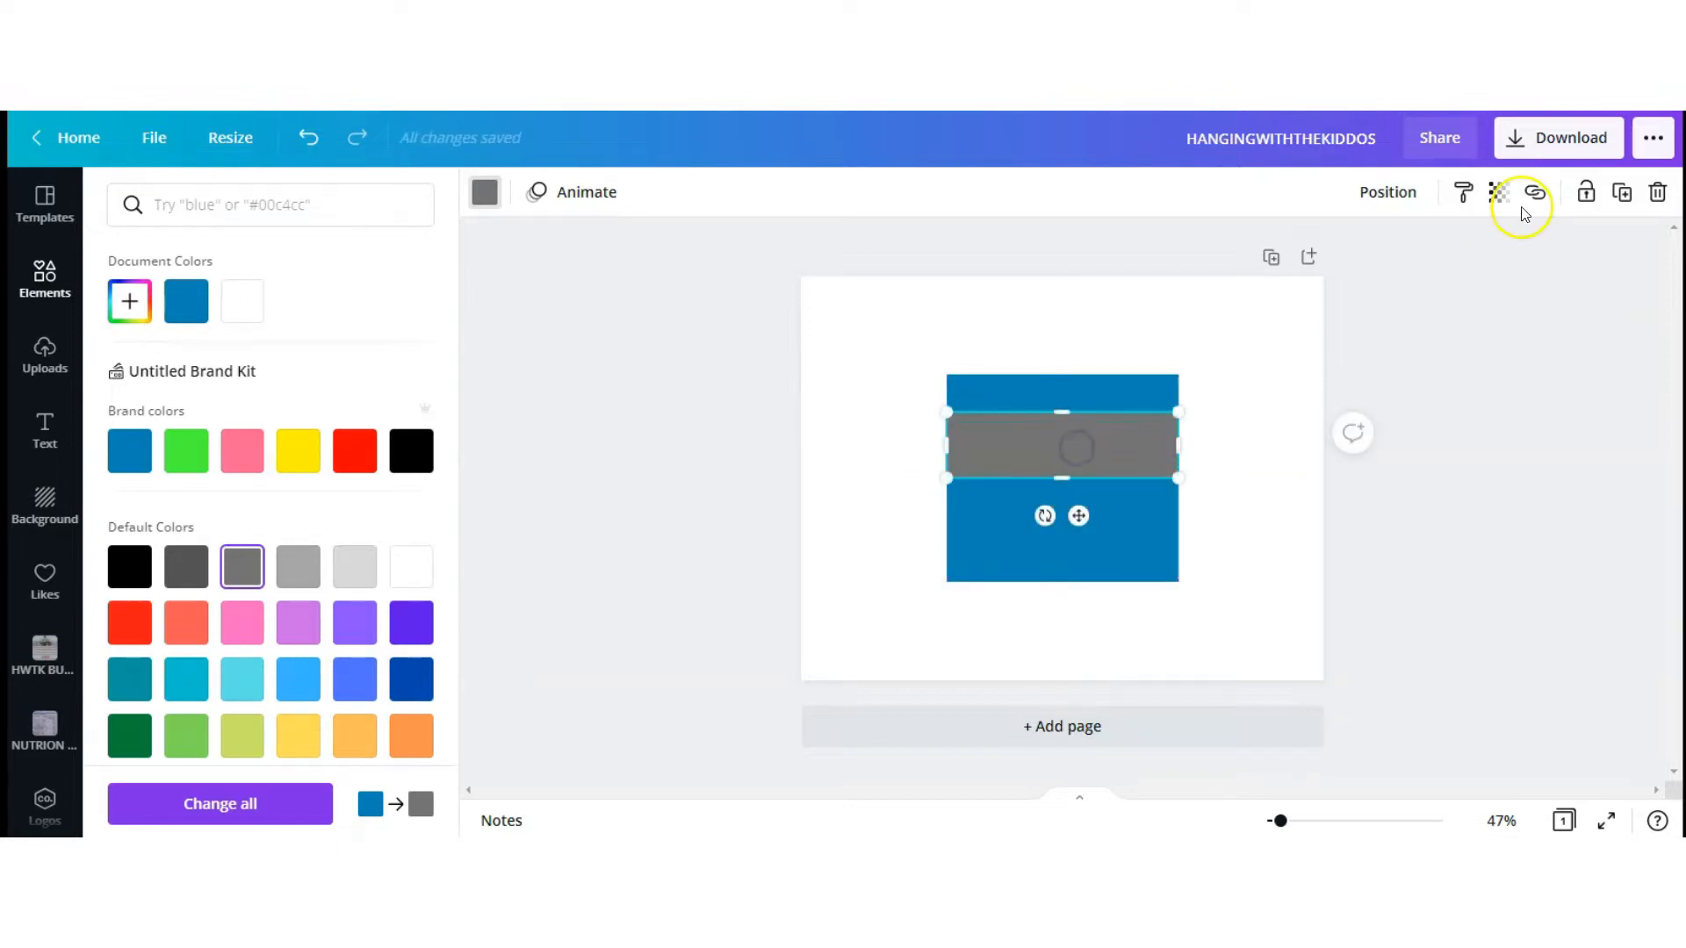
Duplicate the dark gray band, color the copy gray #a6a6a6, set its height to 2.3 and place it directly below the dark band
{"action": "left_click", "coordinate": [1621, 192]}
{"action": "left_click", "coordinate": [298, 567]}
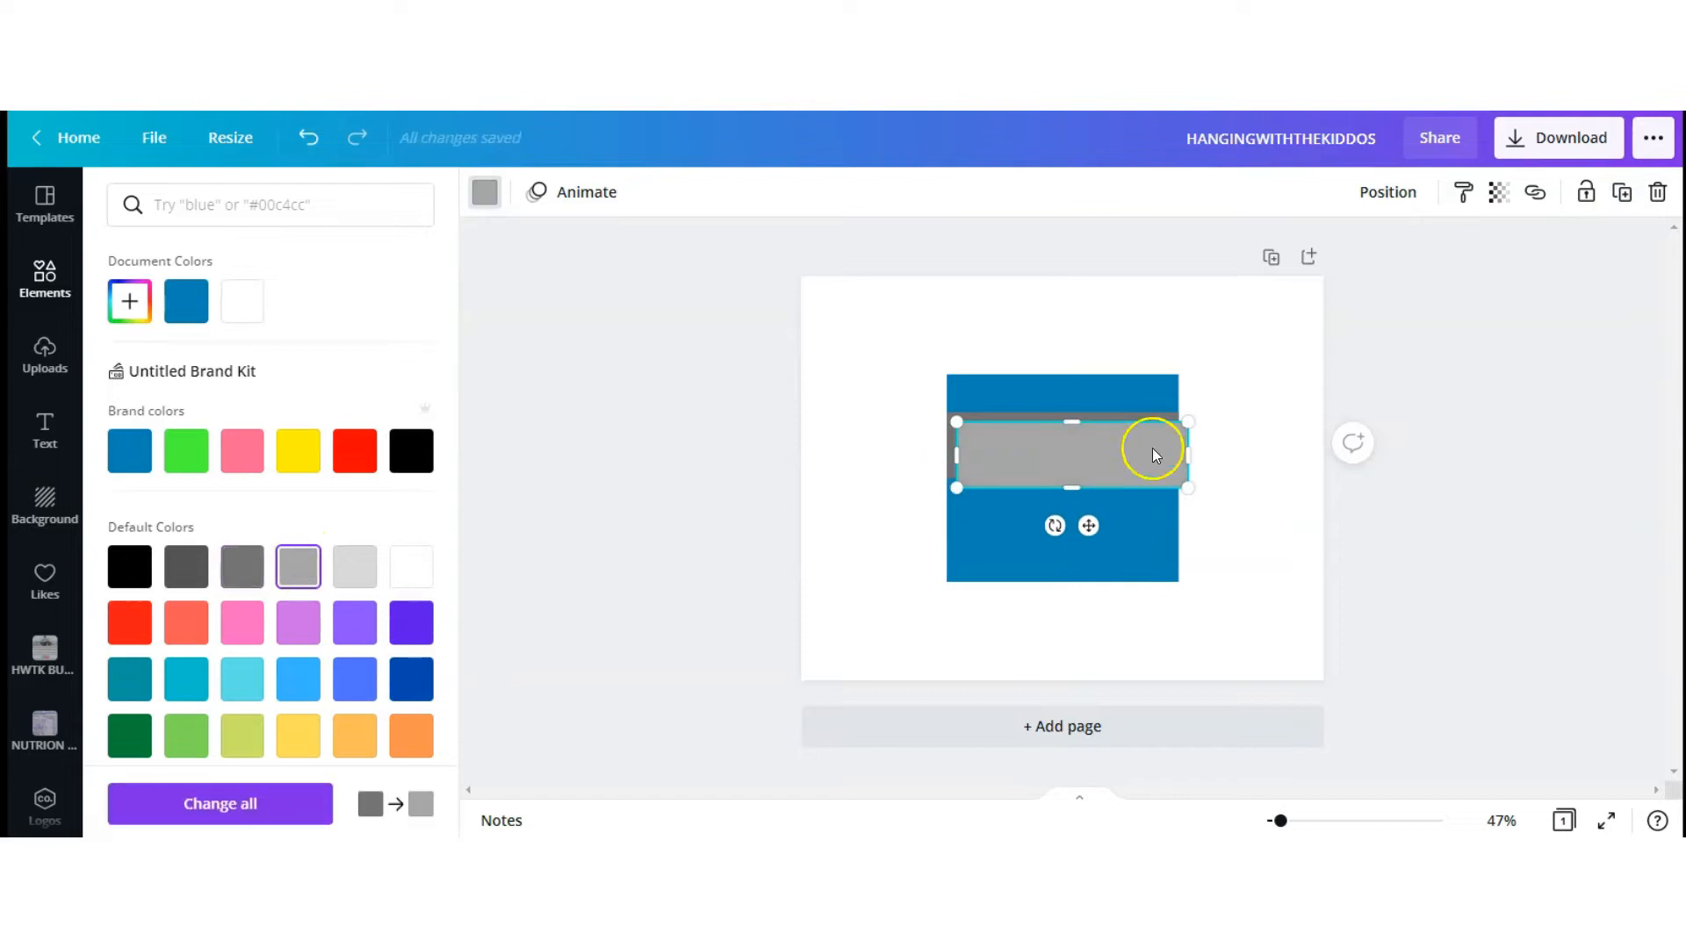
{"action": "left_click_drag", "start_coordinate": [1061, 483], "coordinate": [1077, 529]}
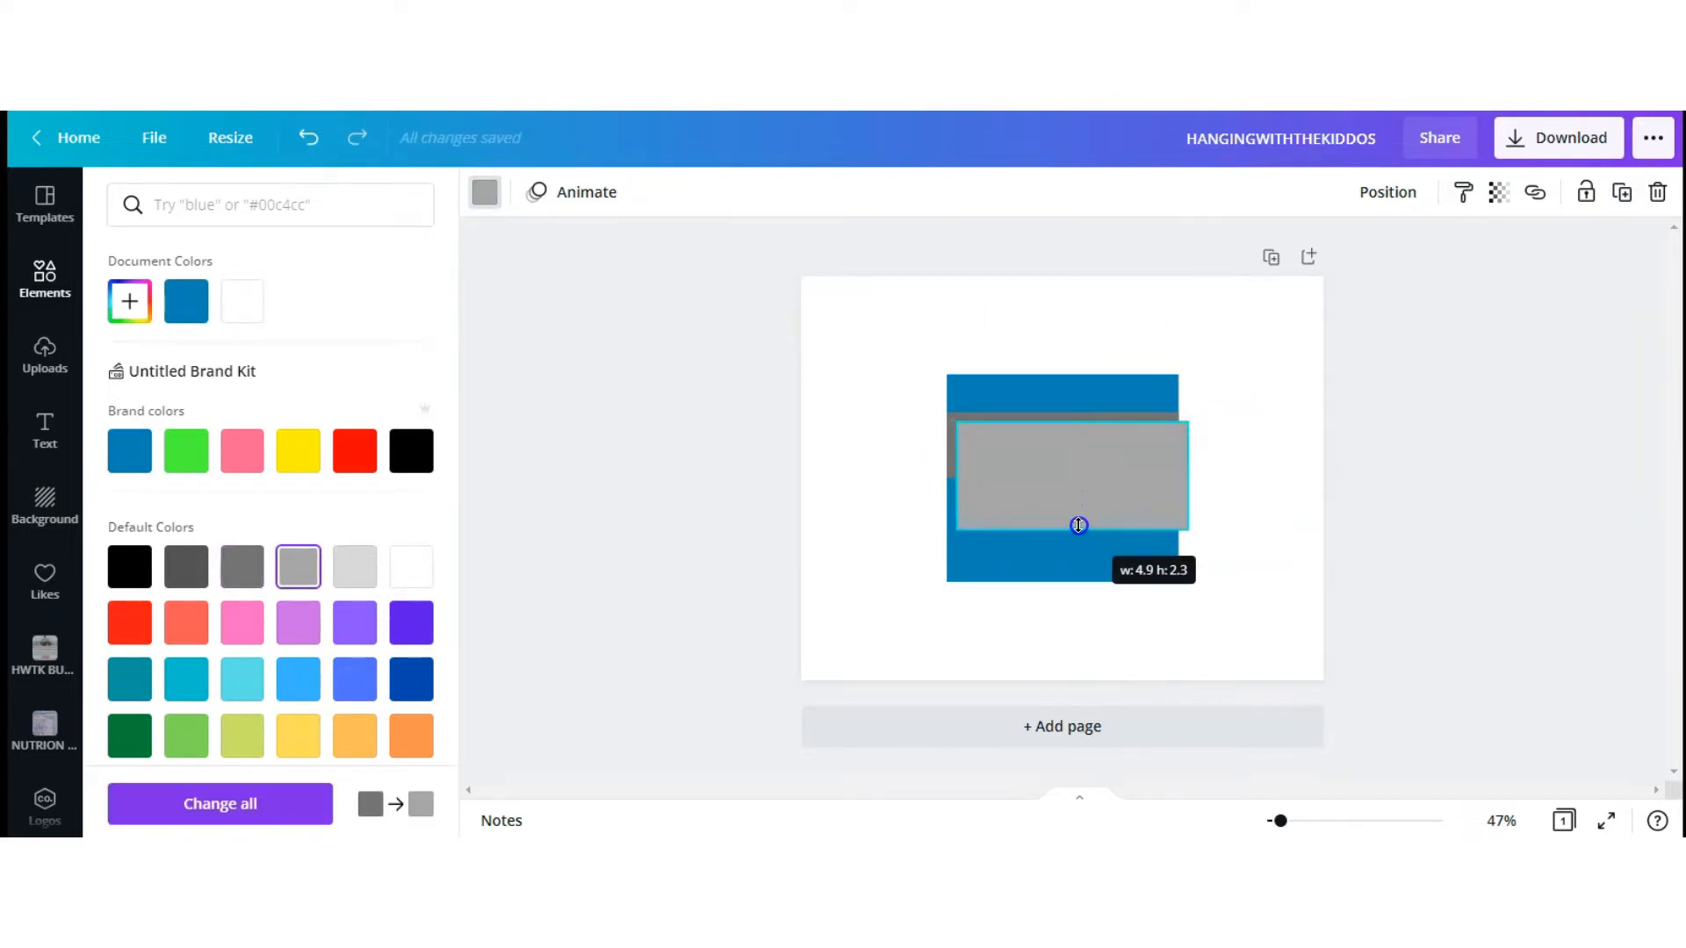
{"action": "left_click_drag", "start_coordinate": [1112, 471], "coordinate": [1098, 522]}
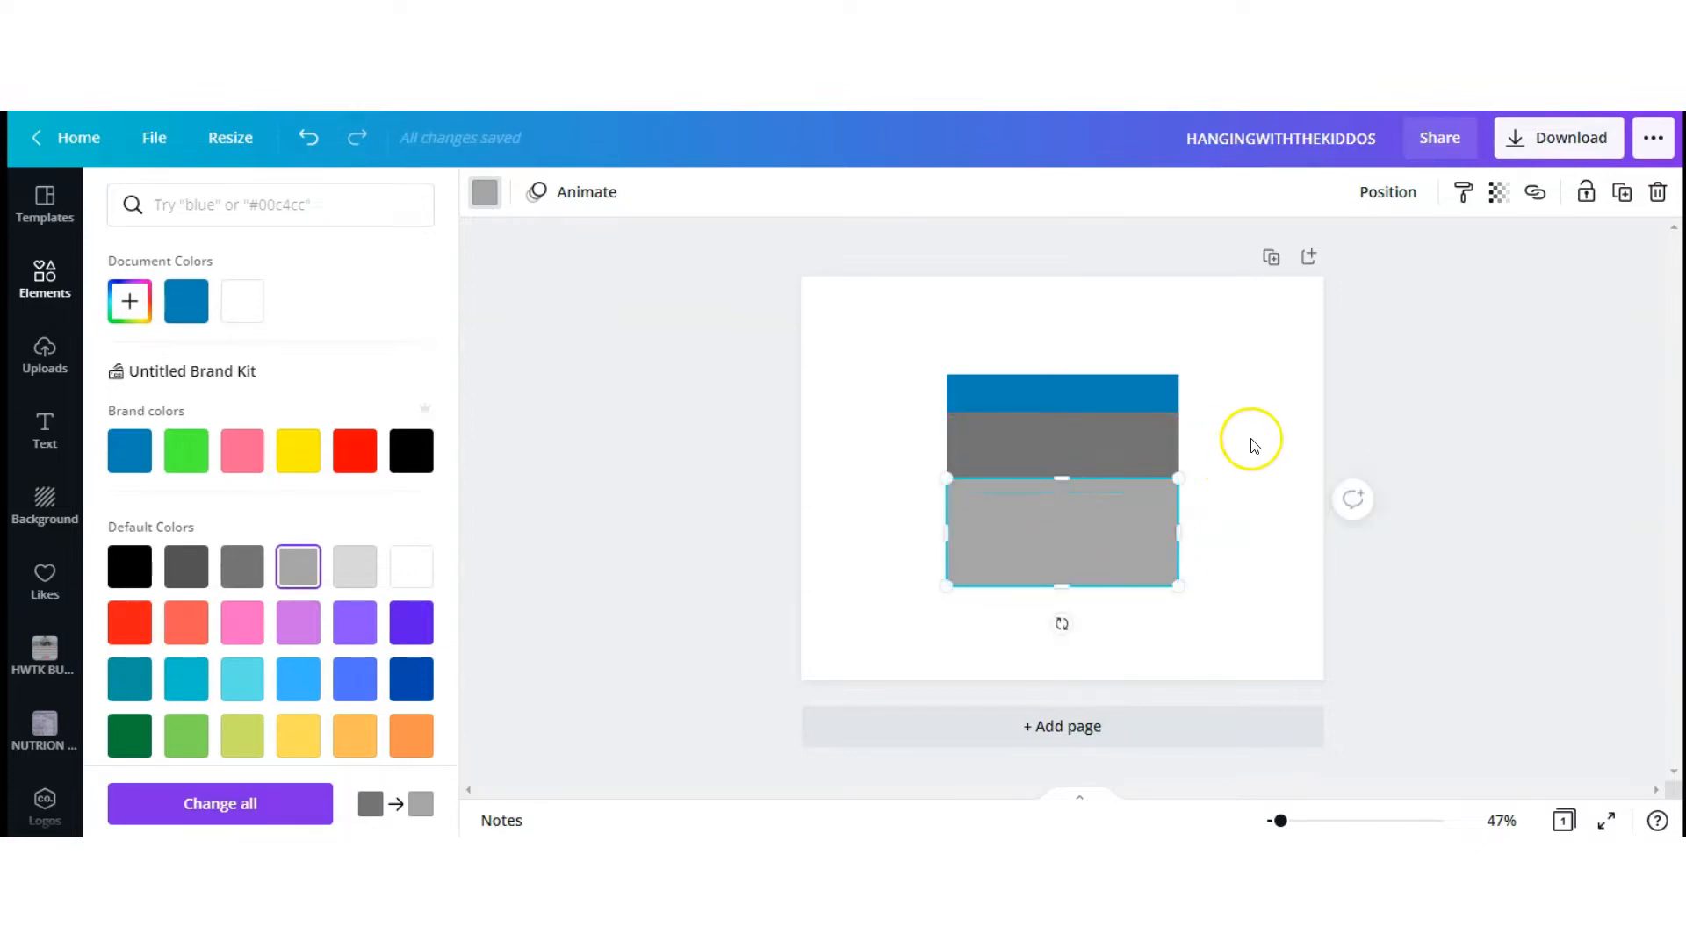
{"action": "left_click", "coordinate": [1255, 442]}
{"action": "left_click", "coordinate": [1256, 441]}
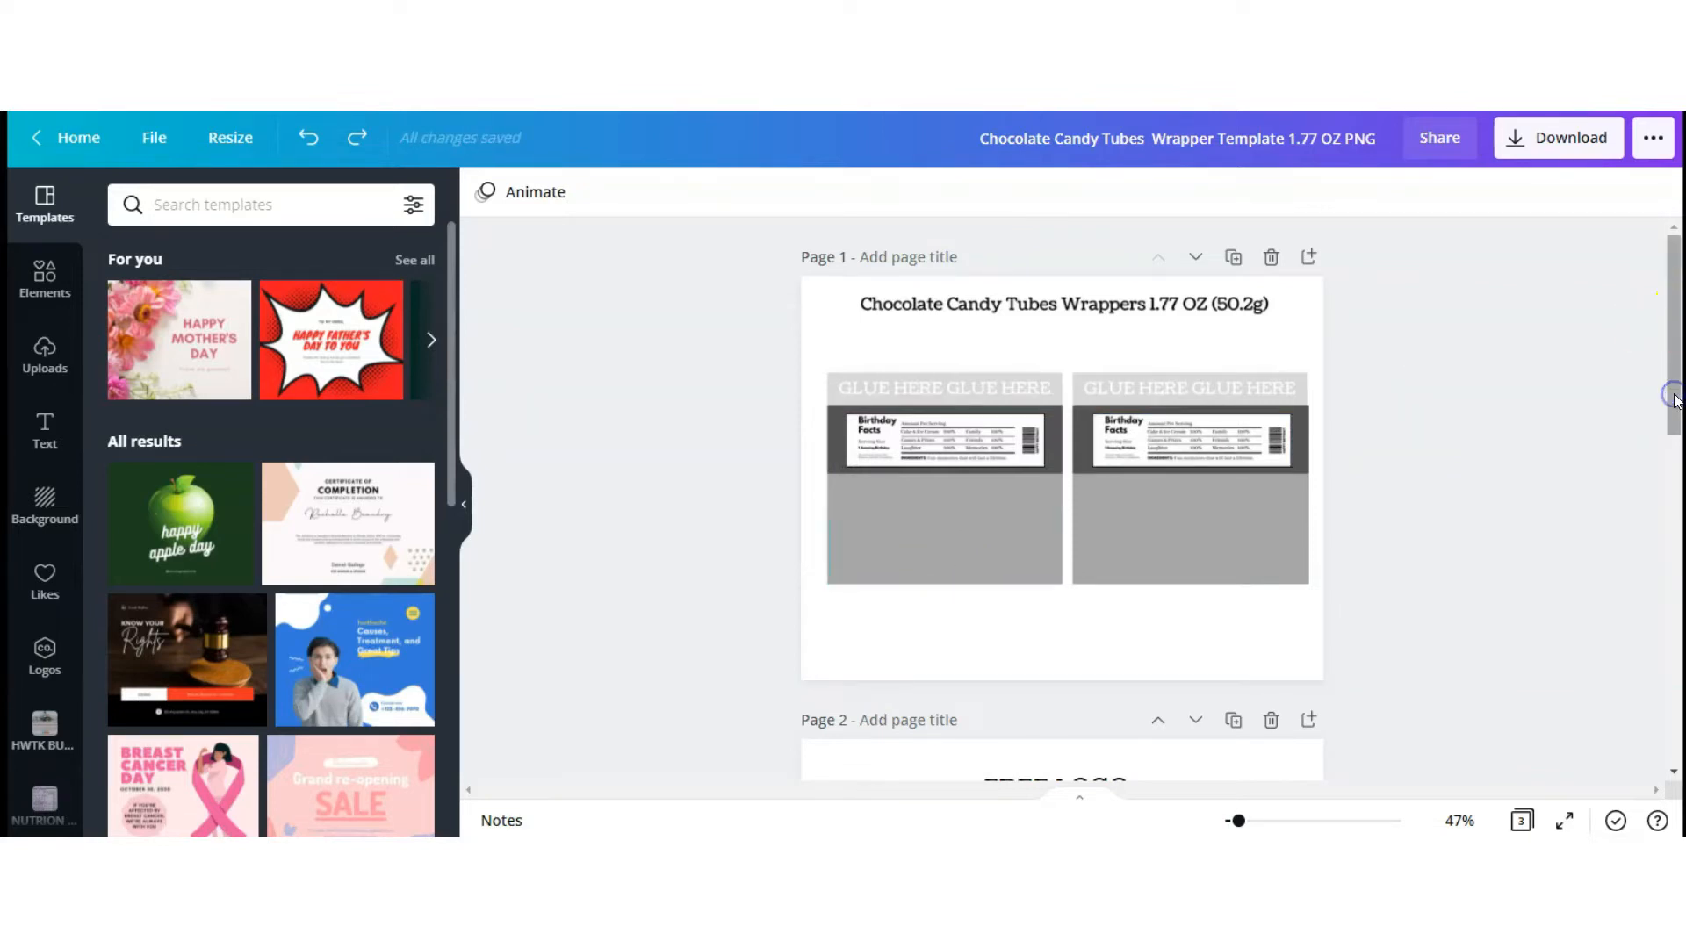
Copy the M&M's Minis logo from page 2 of the Chocolate Candy Tubes wrapper template
{"action": "scroll", "coordinate": [1673, 392], "scroll_direction": "down", "scroll_amount": 3}
{"action": "left_click_drag", "start_coordinate": [1673, 428], "coordinate": [1673, 488]}
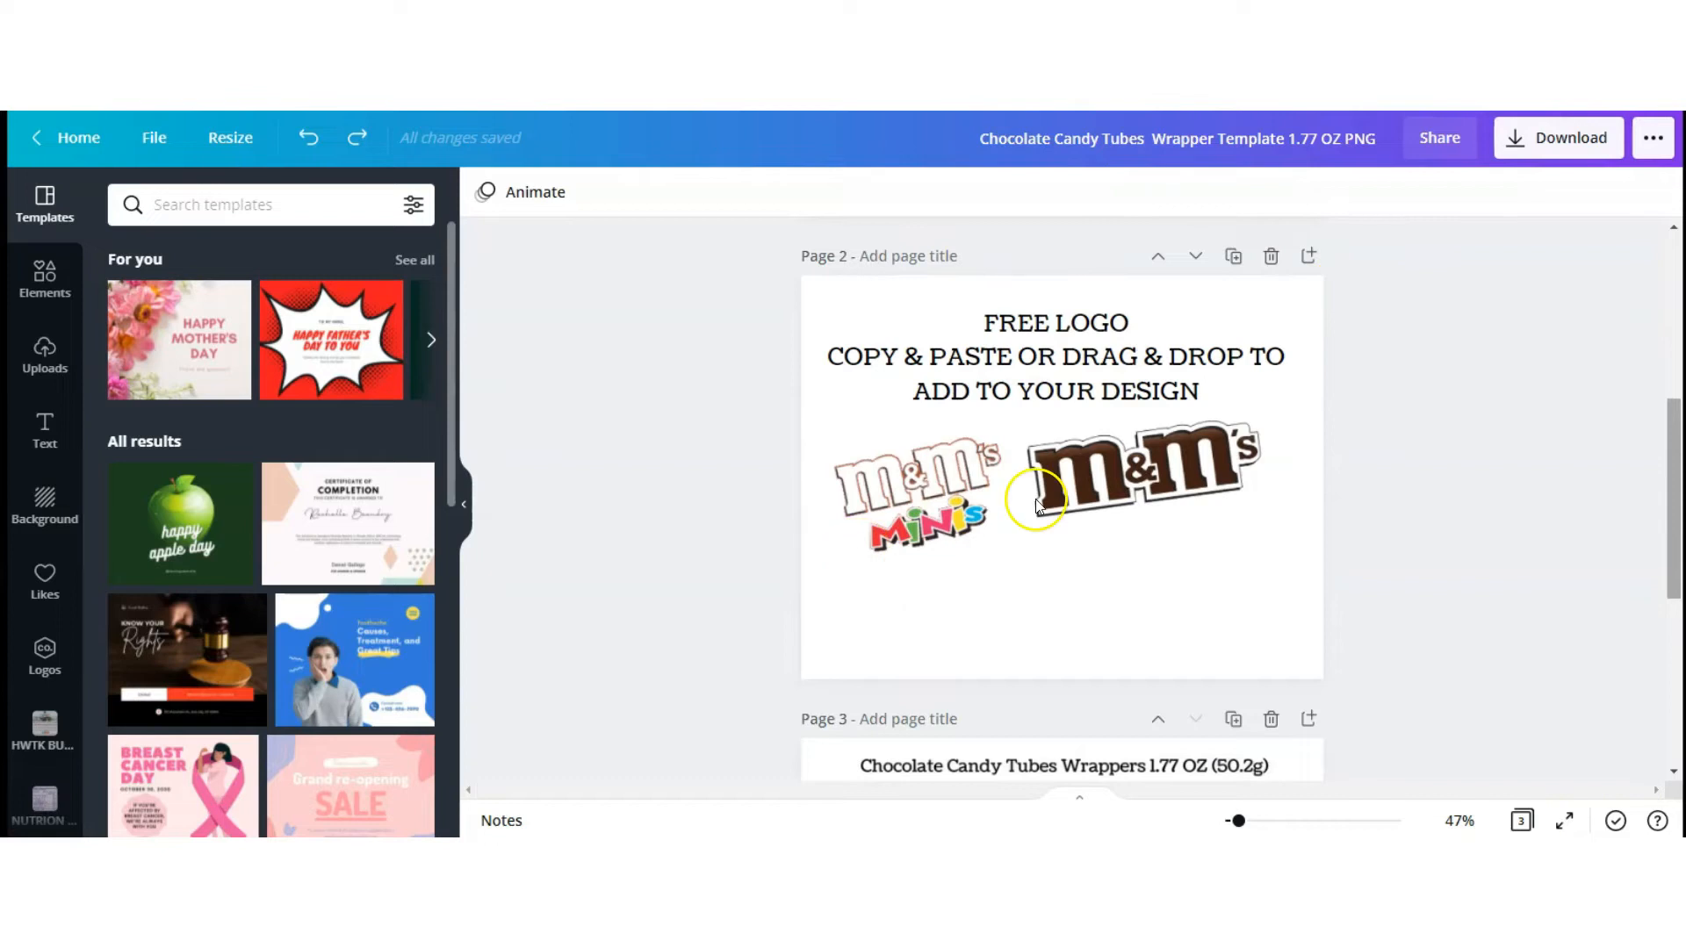
{"action": "right_click", "coordinate": [924, 472]}
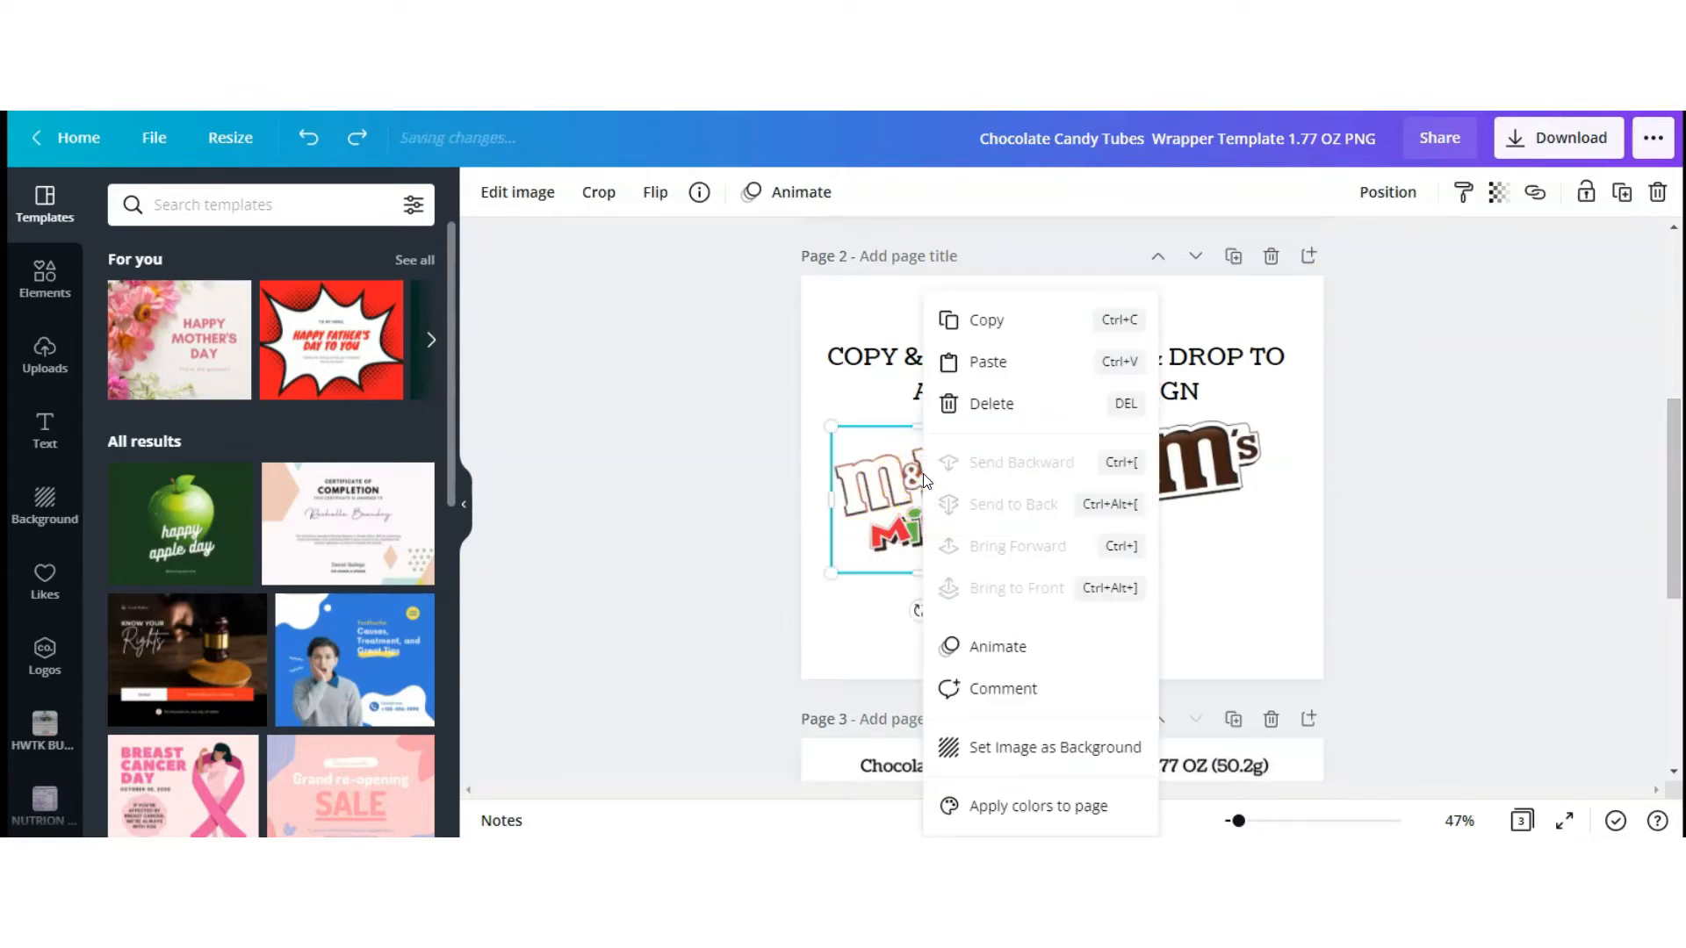
{"action": "left_click", "coordinate": [1003, 332]}
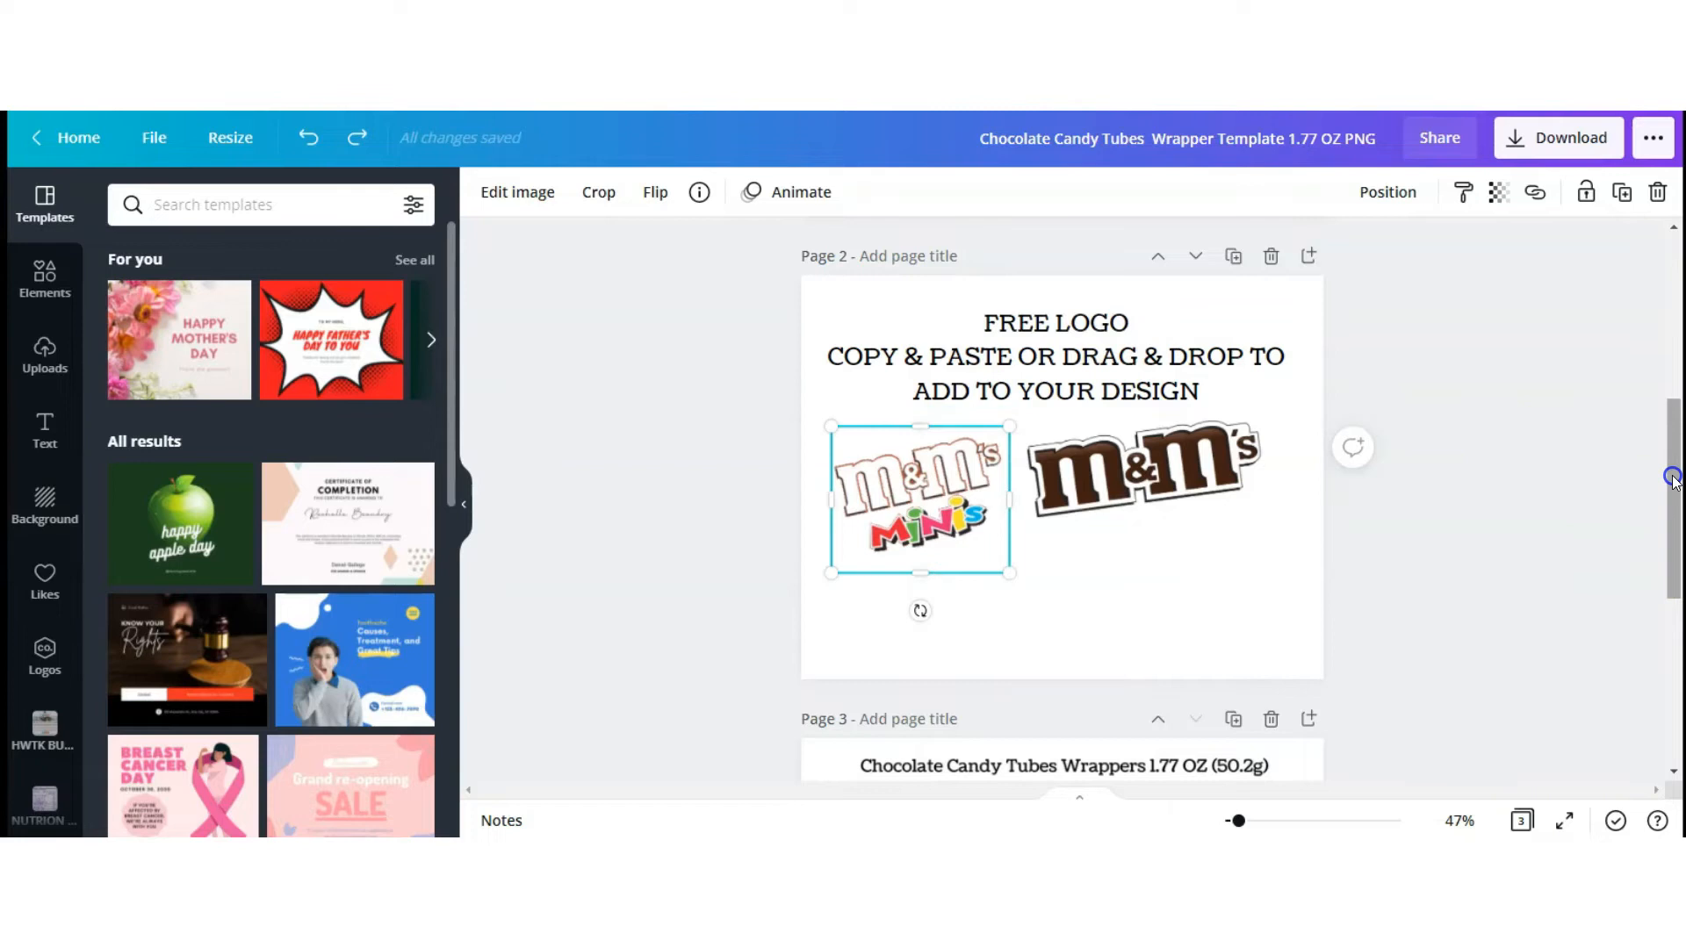
Paste the logo onto the left wrapper on page 1 and shrink it into the wrapper's lower-left corner
{"action": "scroll", "coordinate": [1673, 443], "scroll_direction": "up", "scroll_amount": 5}
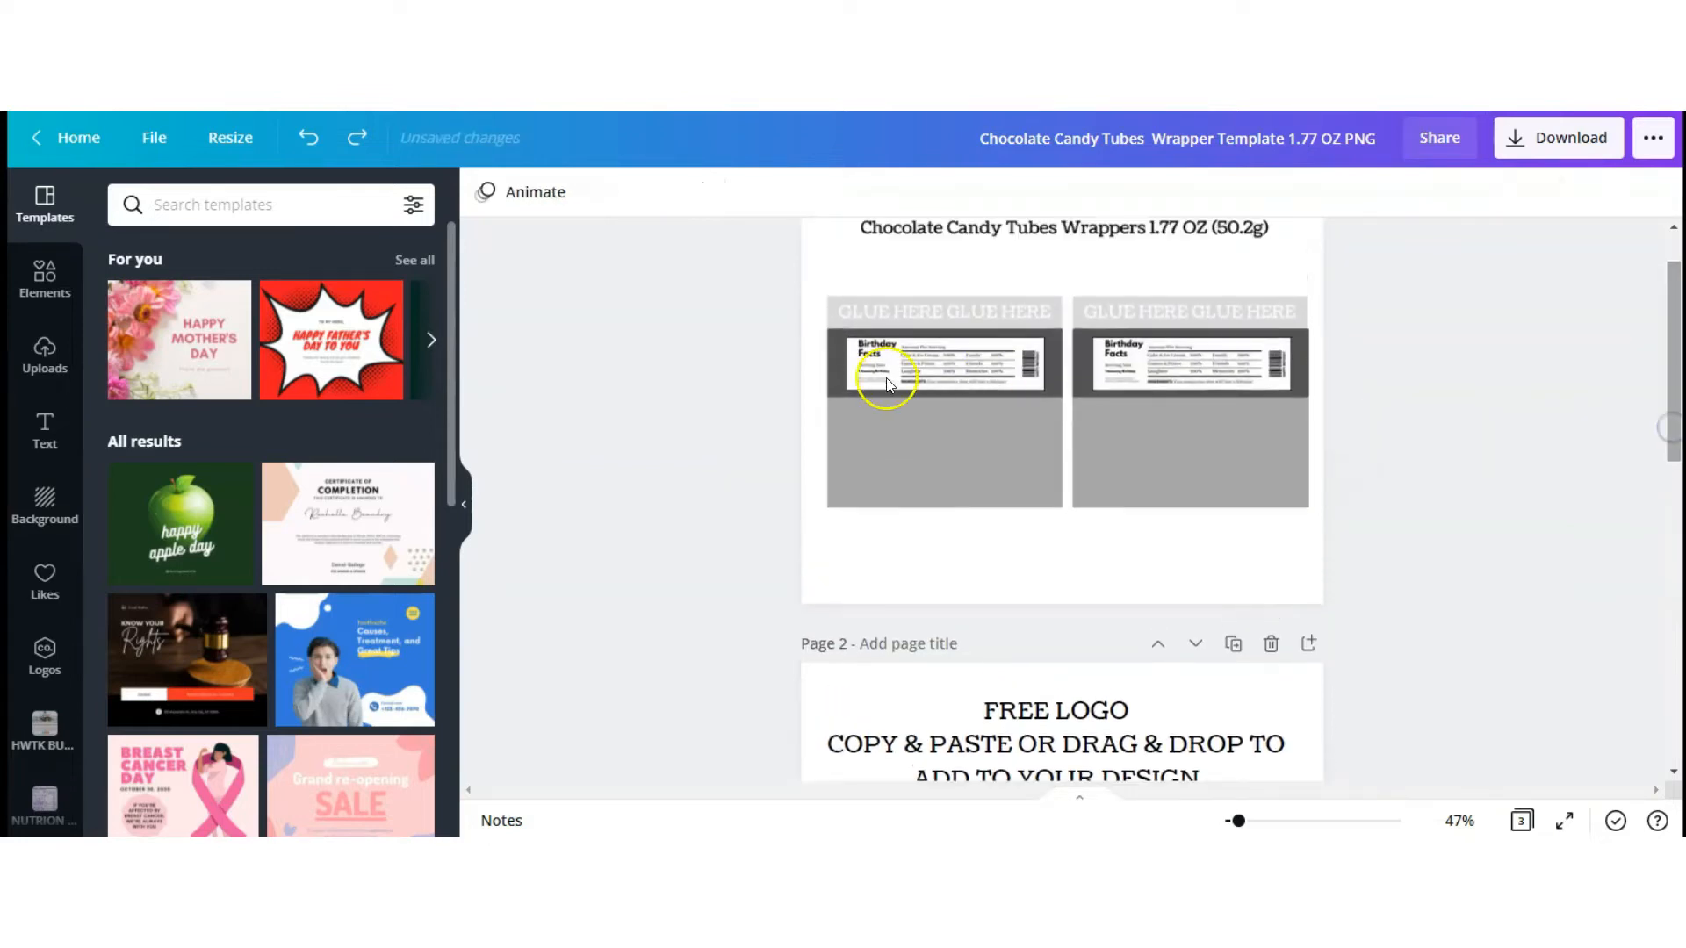
{"action": "left_click", "coordinate": [899, 422]}
{"action": "right_click", "coordinate": [899, 419]}
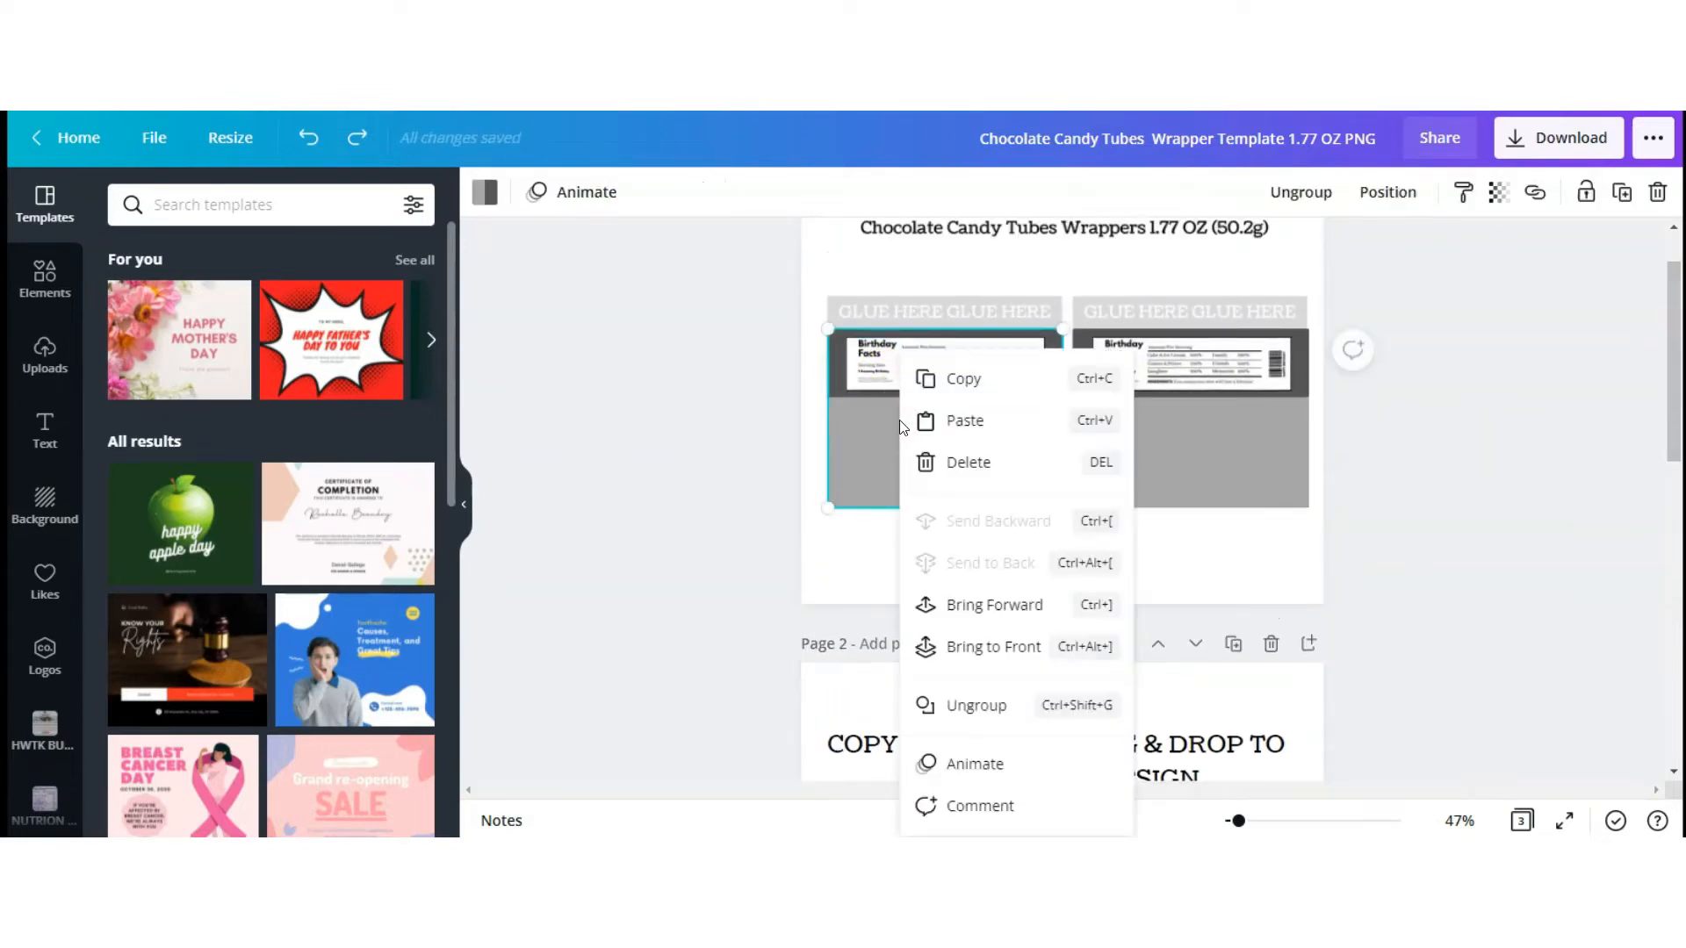
{"action": "left_click", "coordinate": [964, 428]}
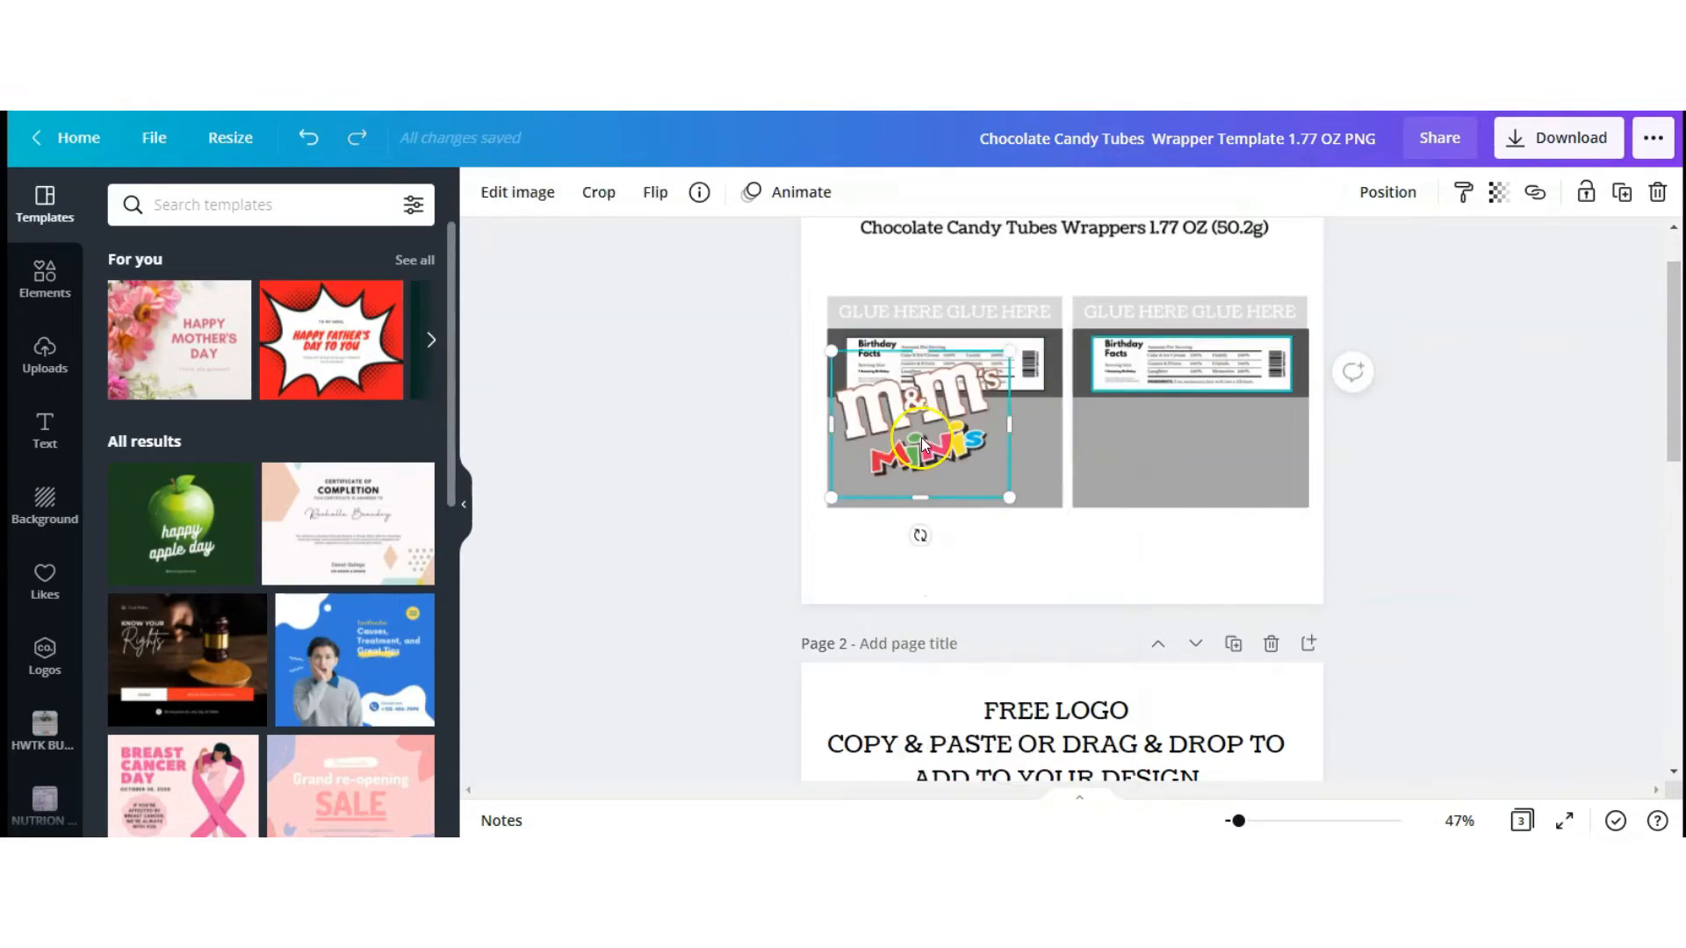
{"action": "left_click_drag", "start_coordinate": [1054, 332], "coordinate": [1014, 343]}
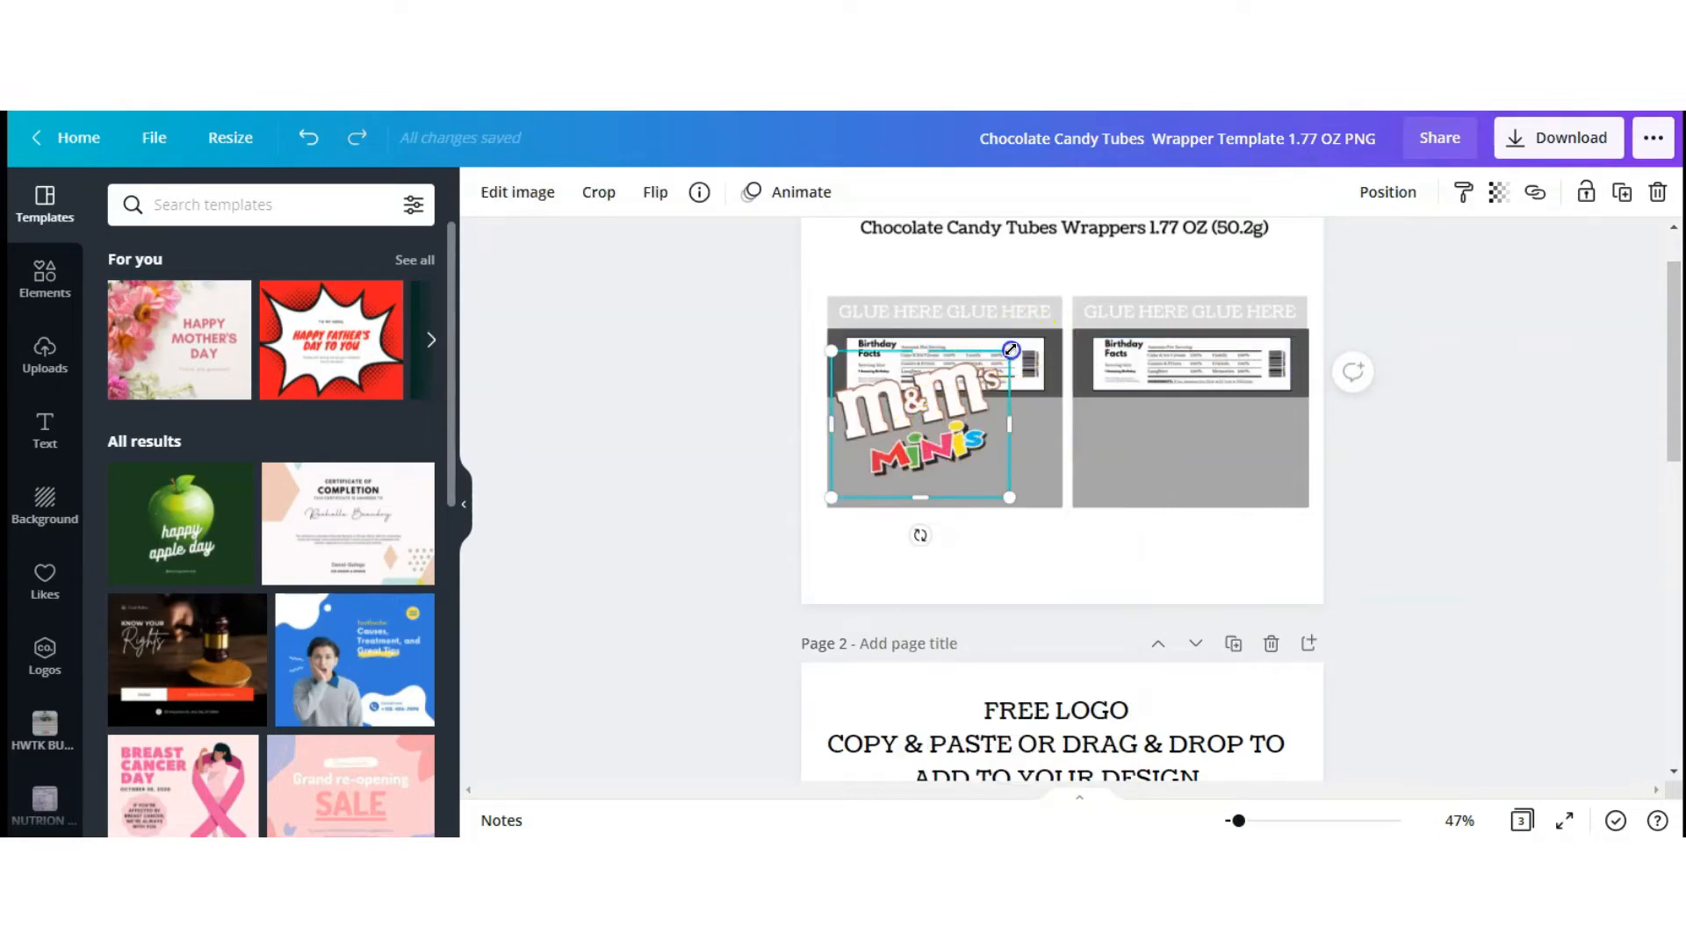
{"action": "left_click_drag", "start_coordinate": [955, 392], "coordinate": [929, 416]}
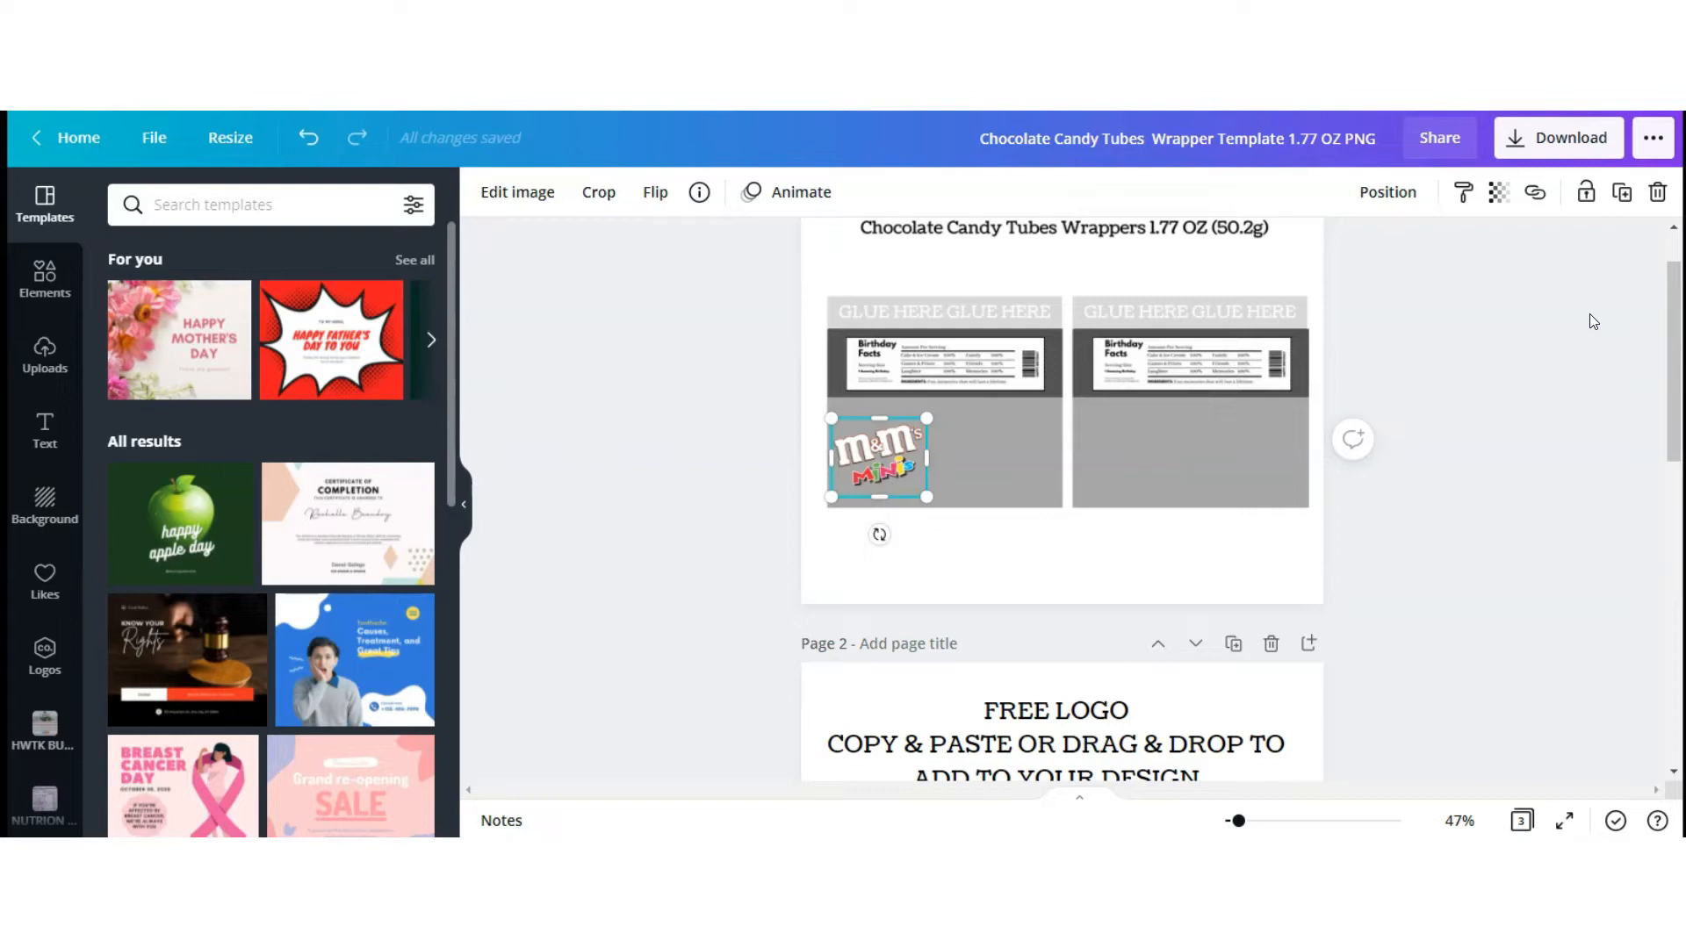
Move the M&M's Minis logo from page 2 onto the right wrapper on page 1 and shrink it
{"action": "left_click", "coordinate": [1673, 303]}
{"action": "left_click_drag", "start_coordinate": [1674, 303], "coordinate": [1669, 373]}
{"action": "left_click", "coordinate": [1058, 685]}
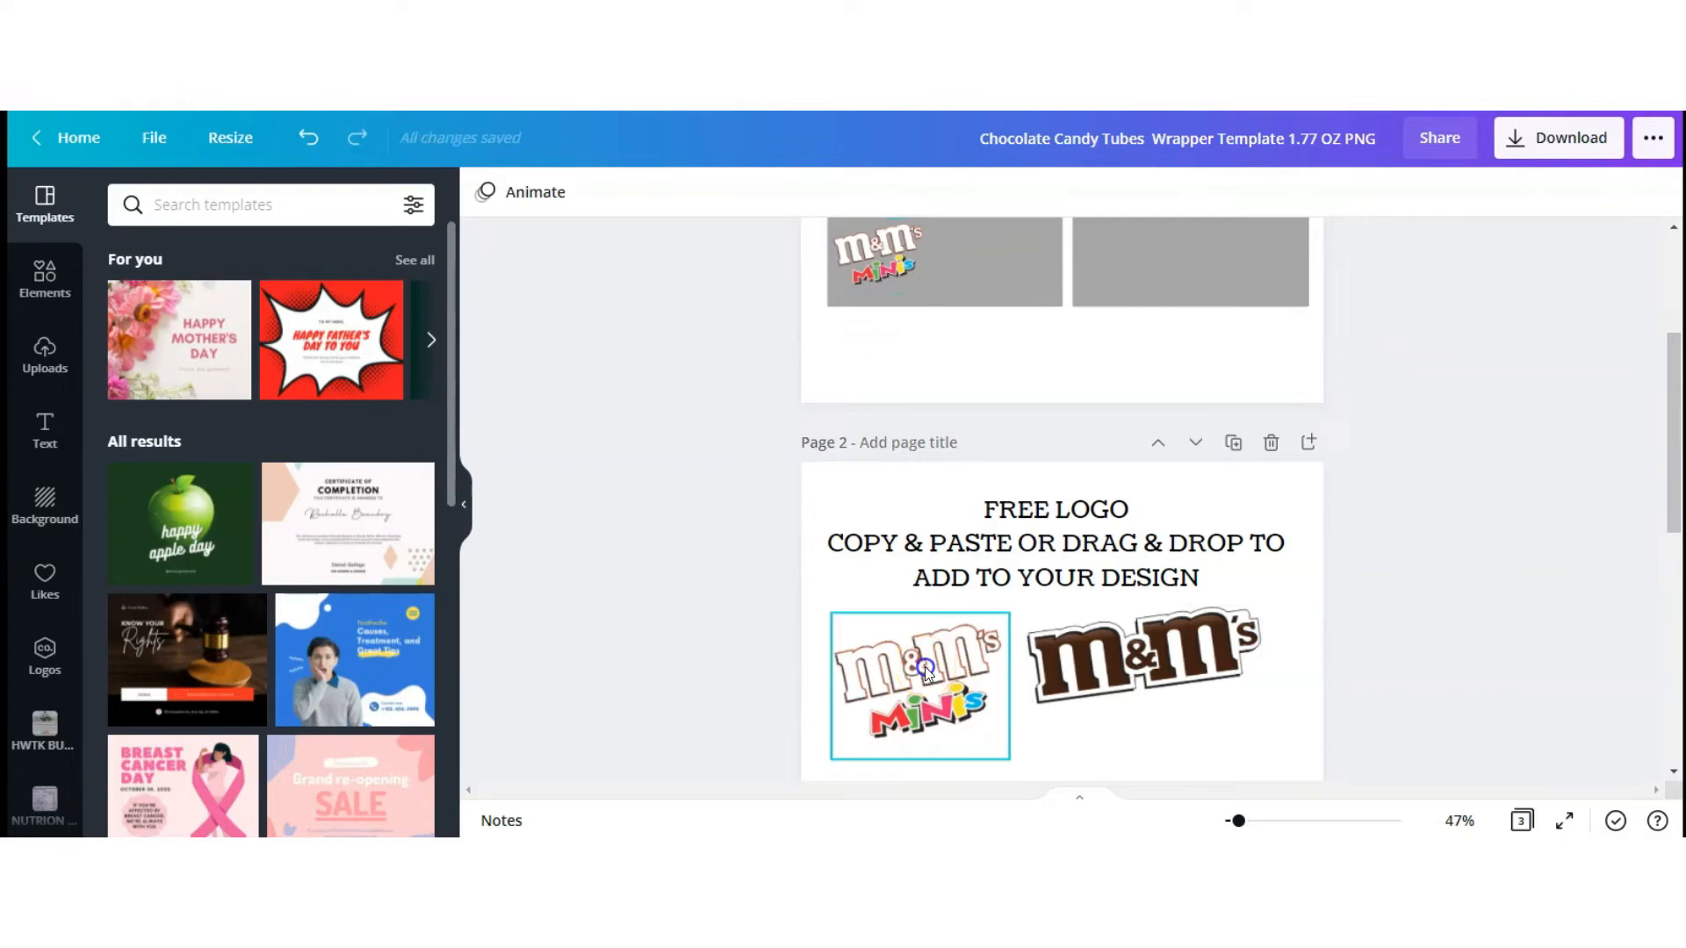
{"action": "left_click_drag", "start_coordinate": [1071, 409], "coordinate": [1123, 263]}
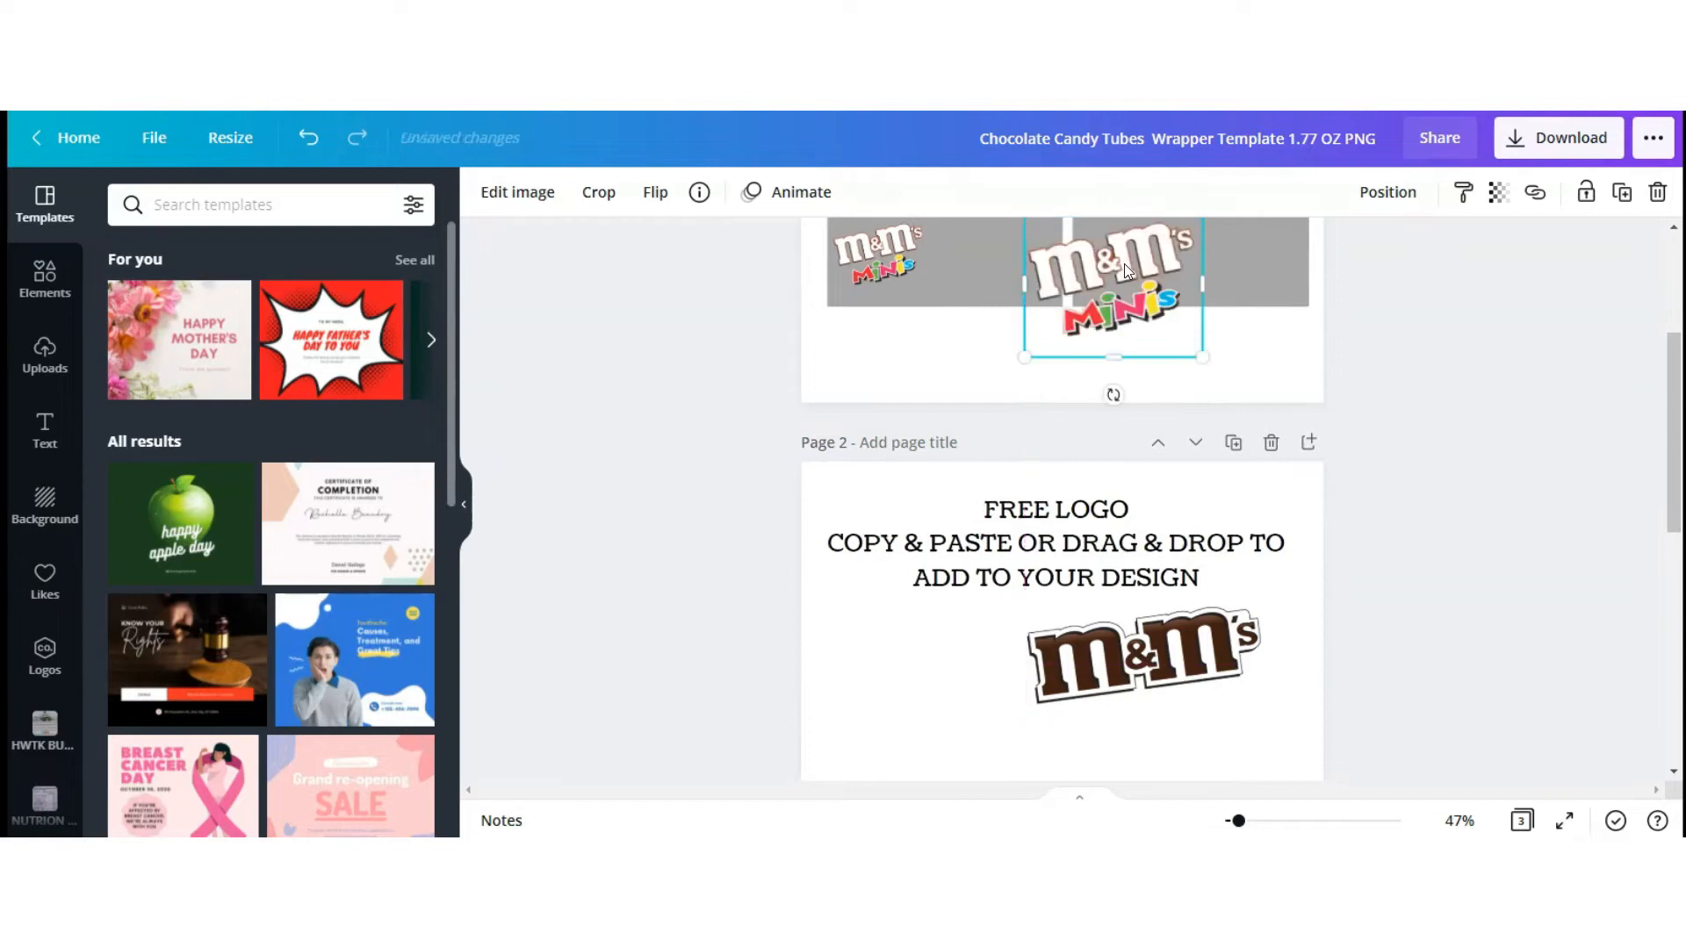
{"action": "left_click_drag", "start_coordinate": [1670, 413], "coordinate": [1671, 365]}
{"action": "left_click", "coordinate": [1147, 386]}
{"action": "left_click_drag", "start_coordinate": [1202, 350], "coordinate": [1118, 421]}
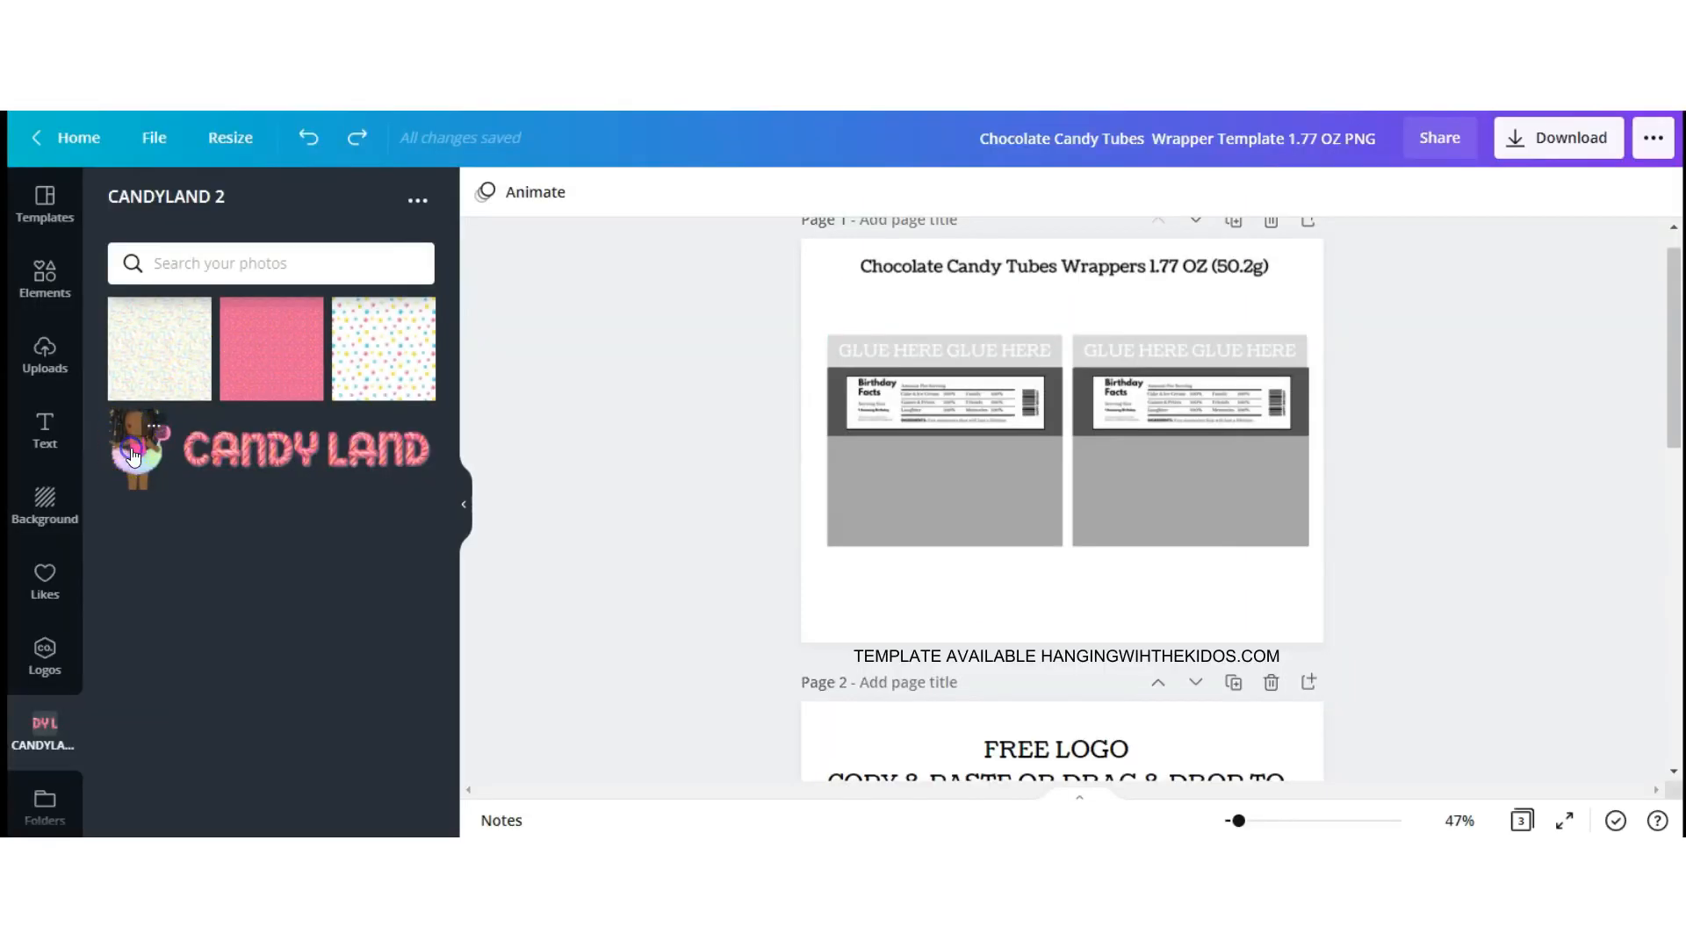
Add the girl image and the CANDY LAND title from the CANDYLAND 2 folder, shrinking both and placing them below the left wrapper
{"action": "left_click", "coordinate": [131, 455]}
{"action": "left_click_drag", "start_coordinate": [1108, 338], "coordinate": [867, 590]}
{"action": "left_click", "coordinate": [338, 452]}
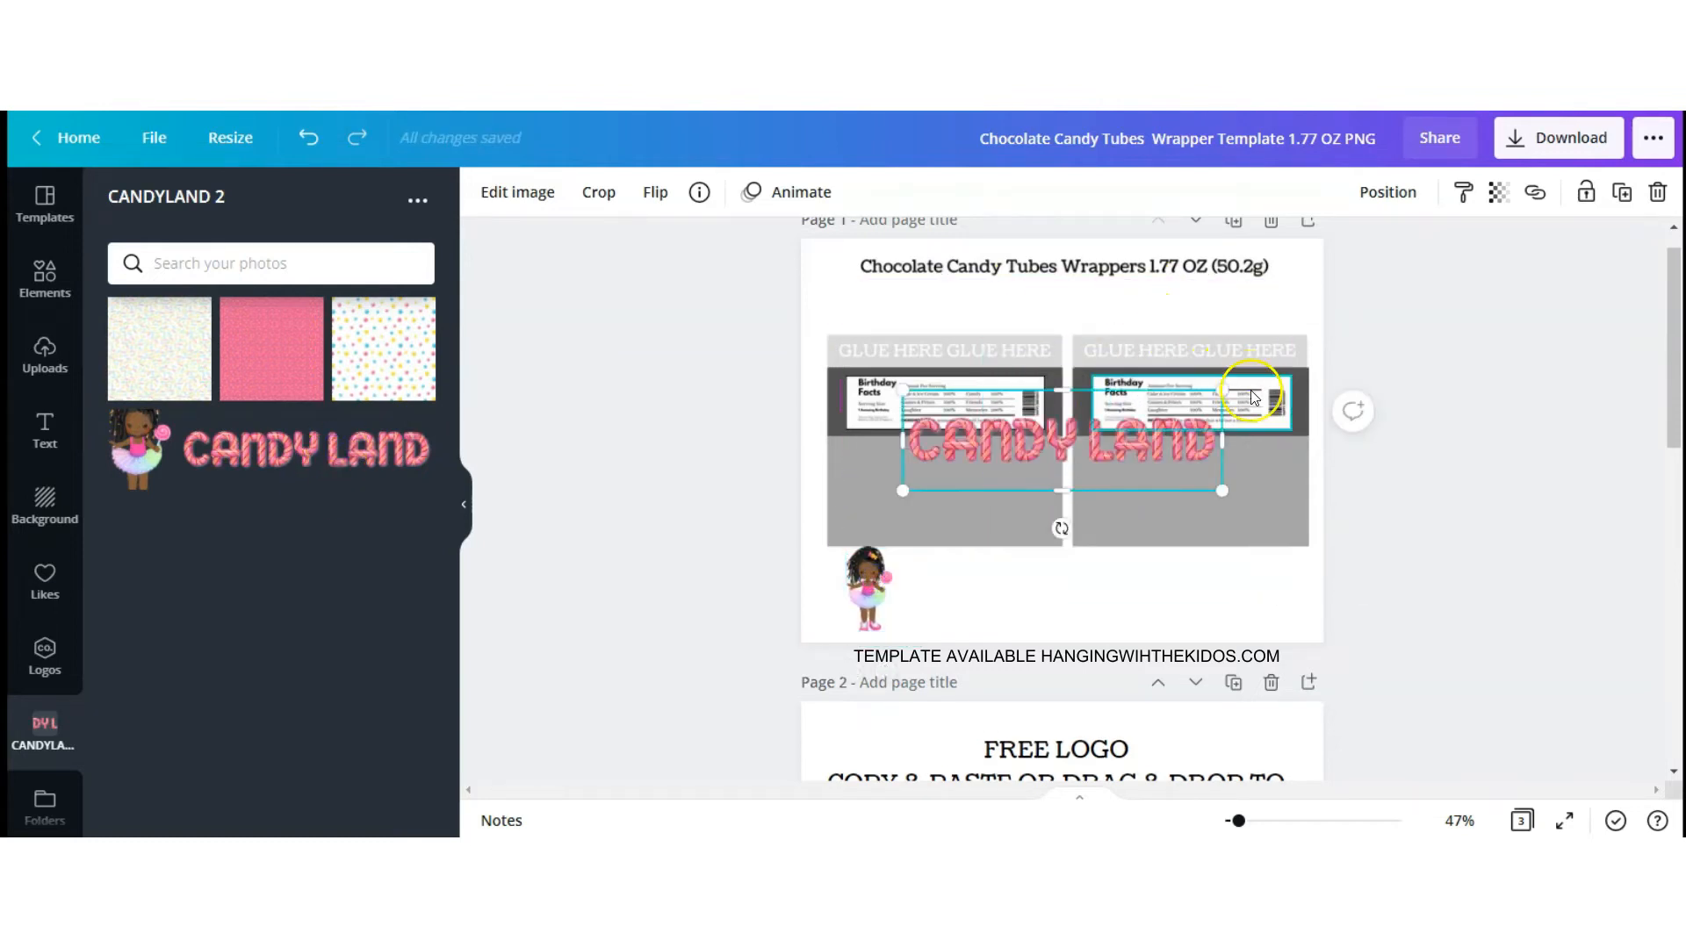
{"action": "left_click_drag", "start_coordinate": [1222, 391], "coordinate": [945, 581]}
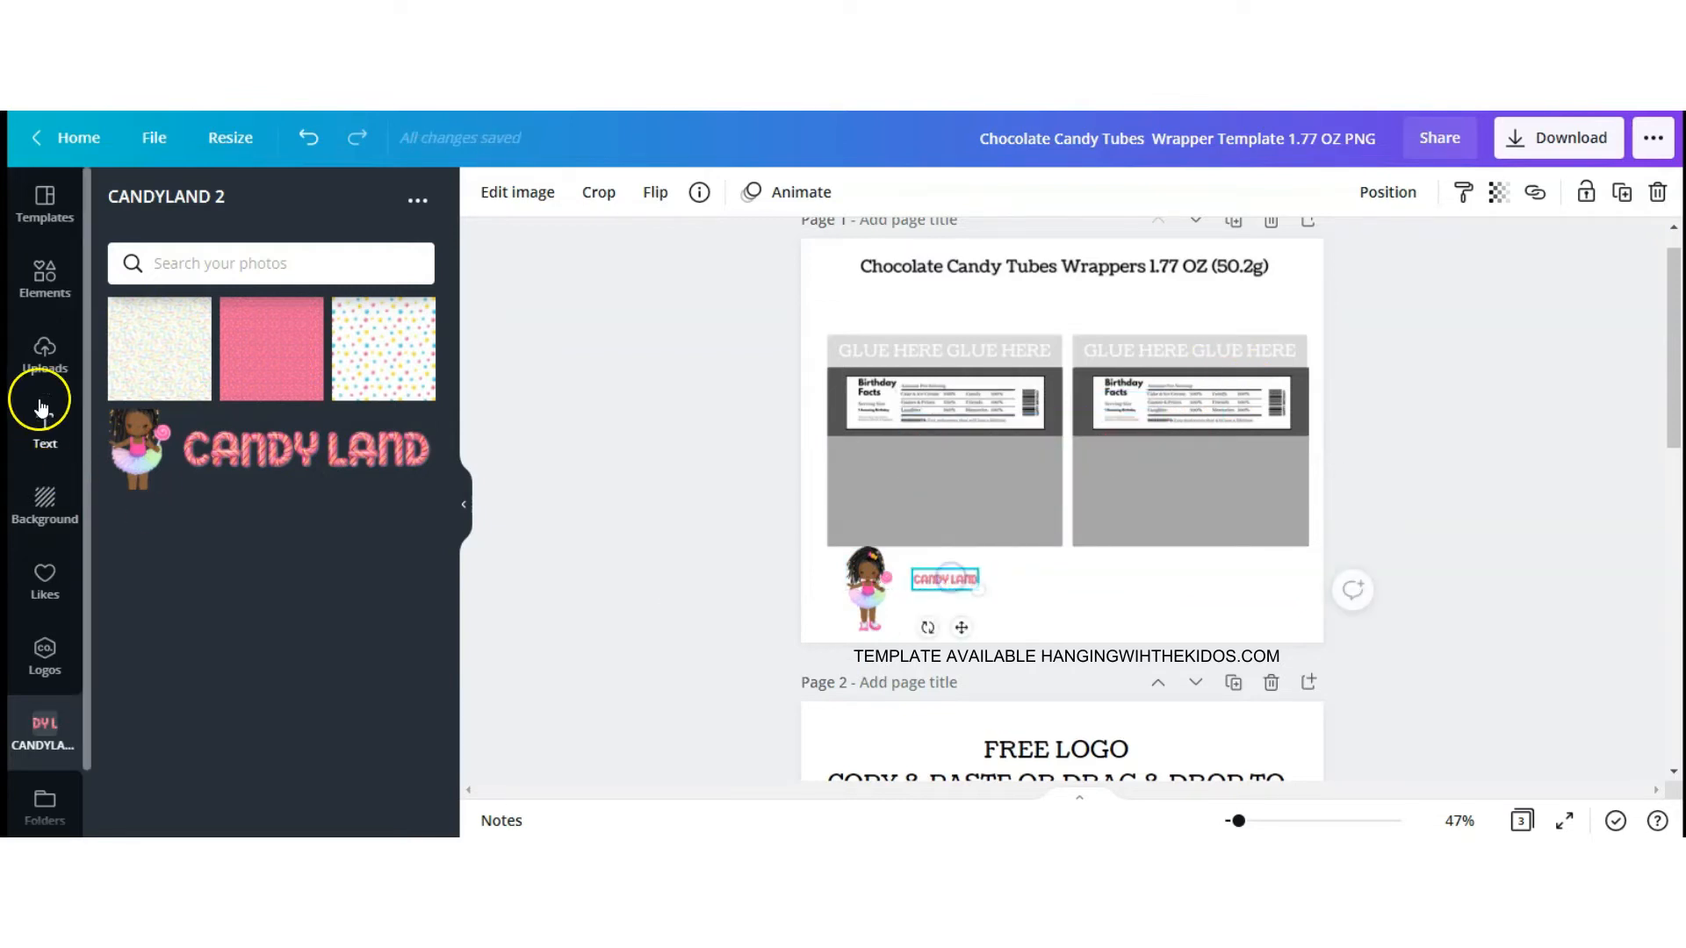
Add the colorful candy tree graphic from the CANDYLAND element results, shrink it and place it beside the CANDY LAND title
{"action": "left_click", "coordinate": [37, 295]}
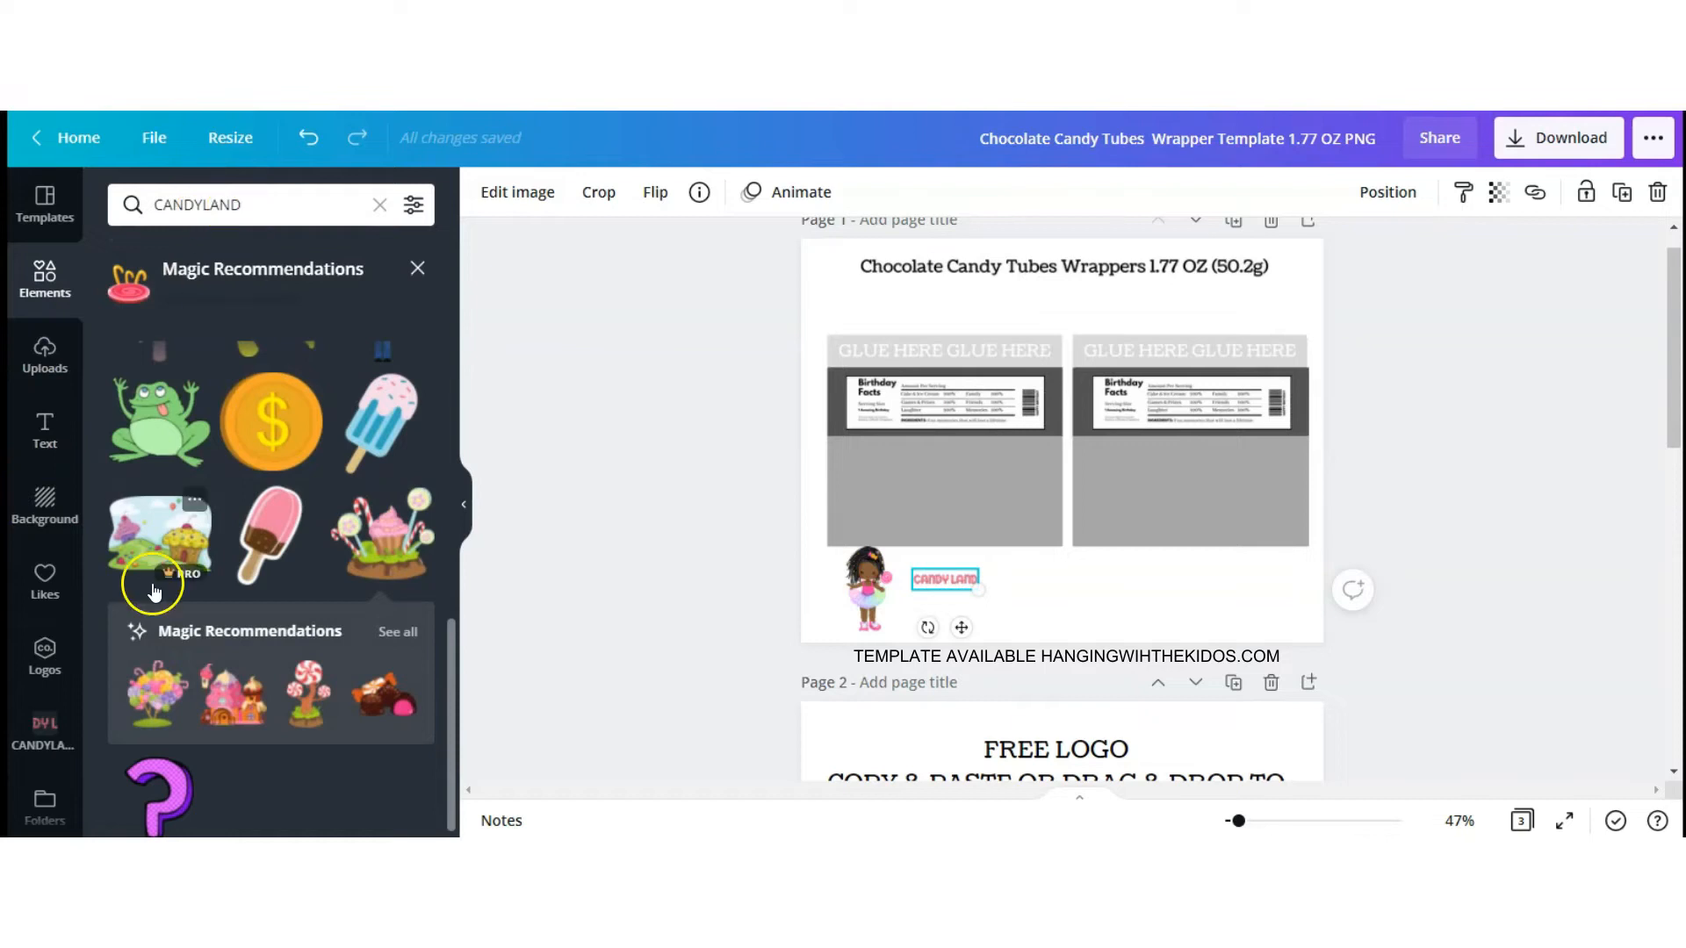
{"action": "left_click", "coordinate": [154, 700]}
{"action": "left_click_drag", "start_coordinate": [1138, 358], "coordinate": [1015, 588]}
Add the pink candy house graphic, shrink it and fit it into the lower-left corner of the left wrapper
{"action": "left_click", "coordinate": [202, 683]}
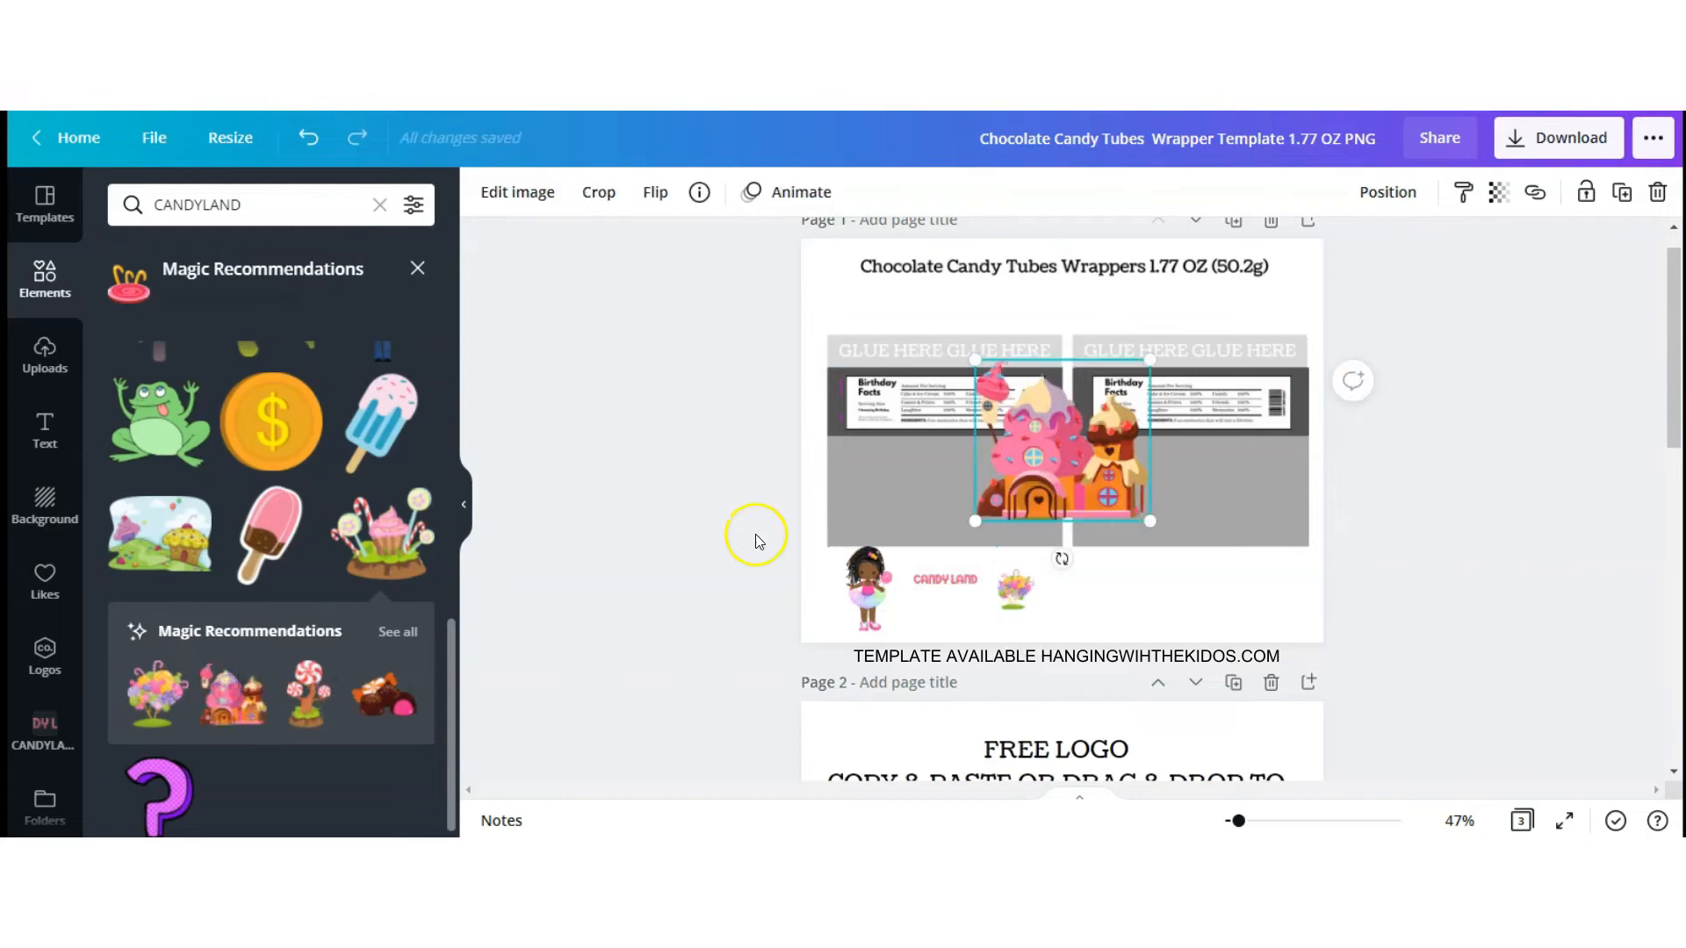
{"action": "left_click_drag", "start_coordinate": [1130, 386], "coordinate": [827, 537]}
{"action": "left_click_drag", "start_coordinate": [929, 441], "coordinate": [936, 438]}
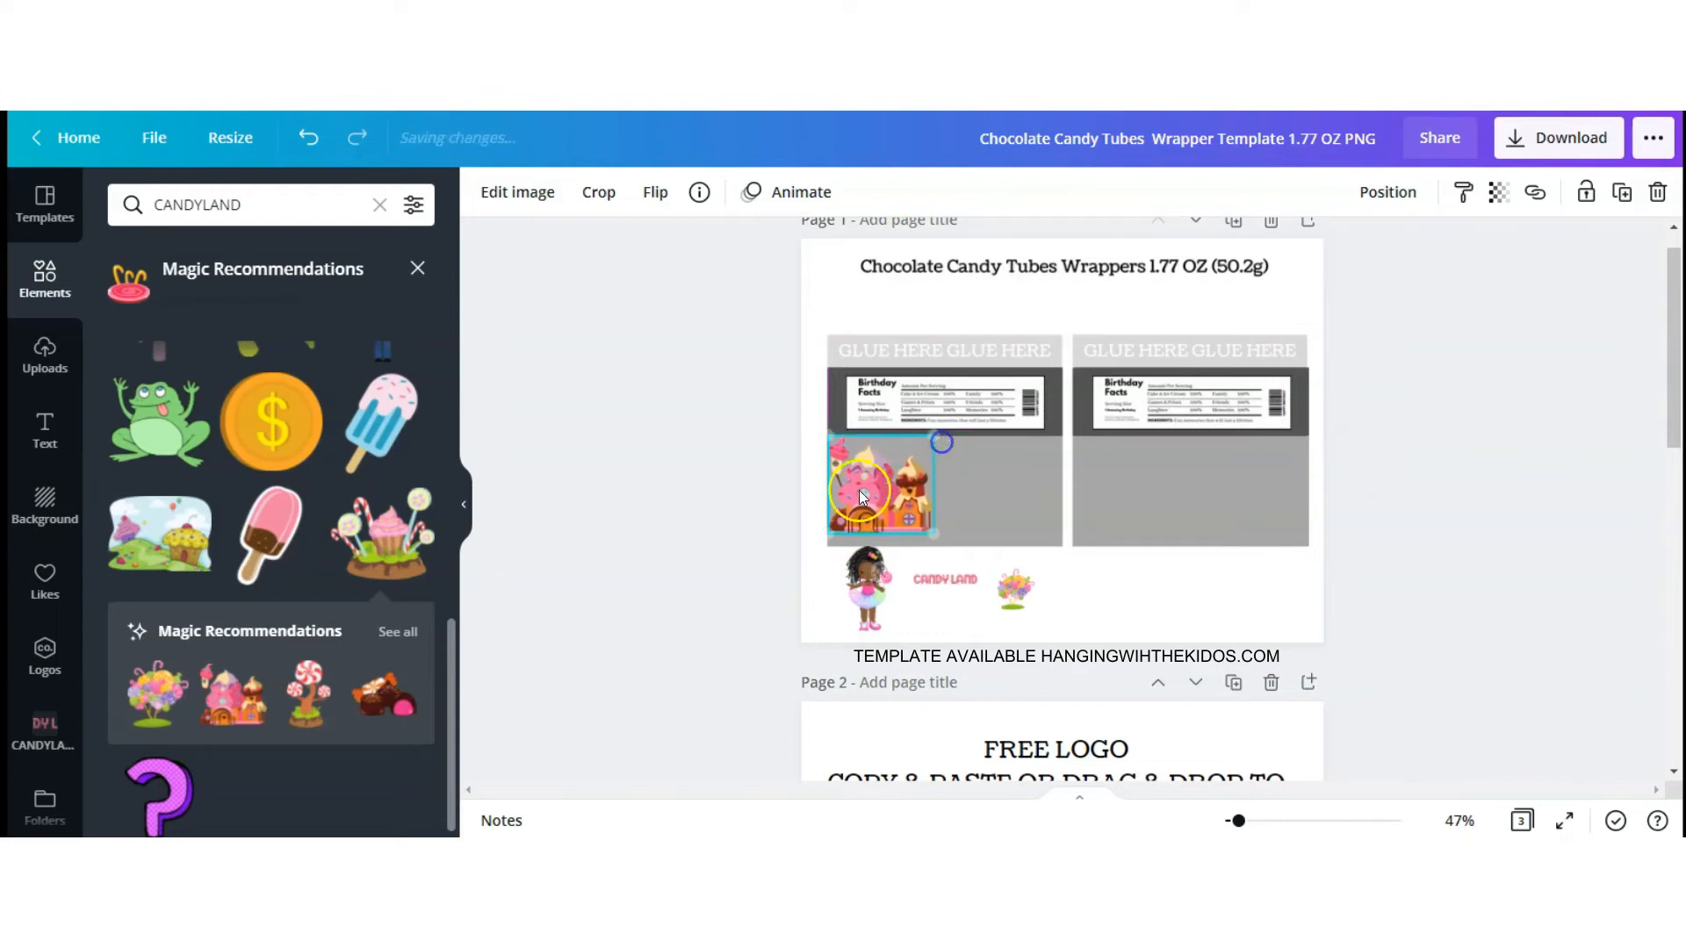
Move the girl image over the candy house on the left wrapper and bring her forward in front of it
{"action": "left_click_drag", "start_coordinate": [869, 623], "coordinate": [868, 533]}
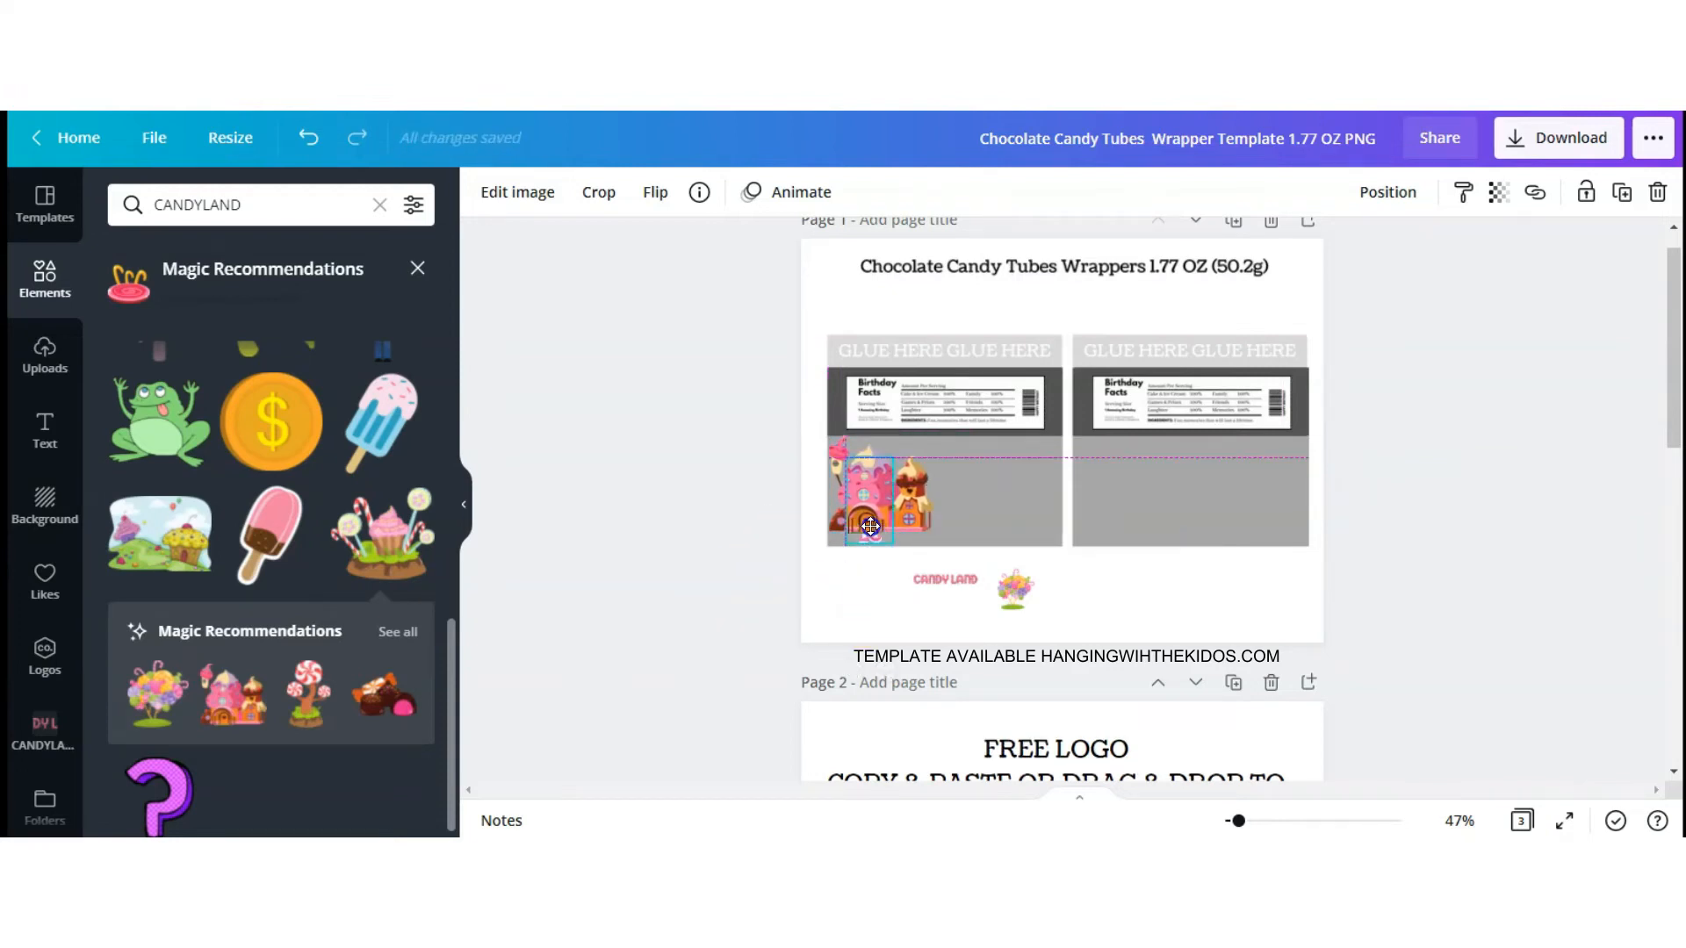
{"action": "left_click", "coordinate": [1382, 195]}
{"action": "left_click", "coordinate": [1101, 255]}
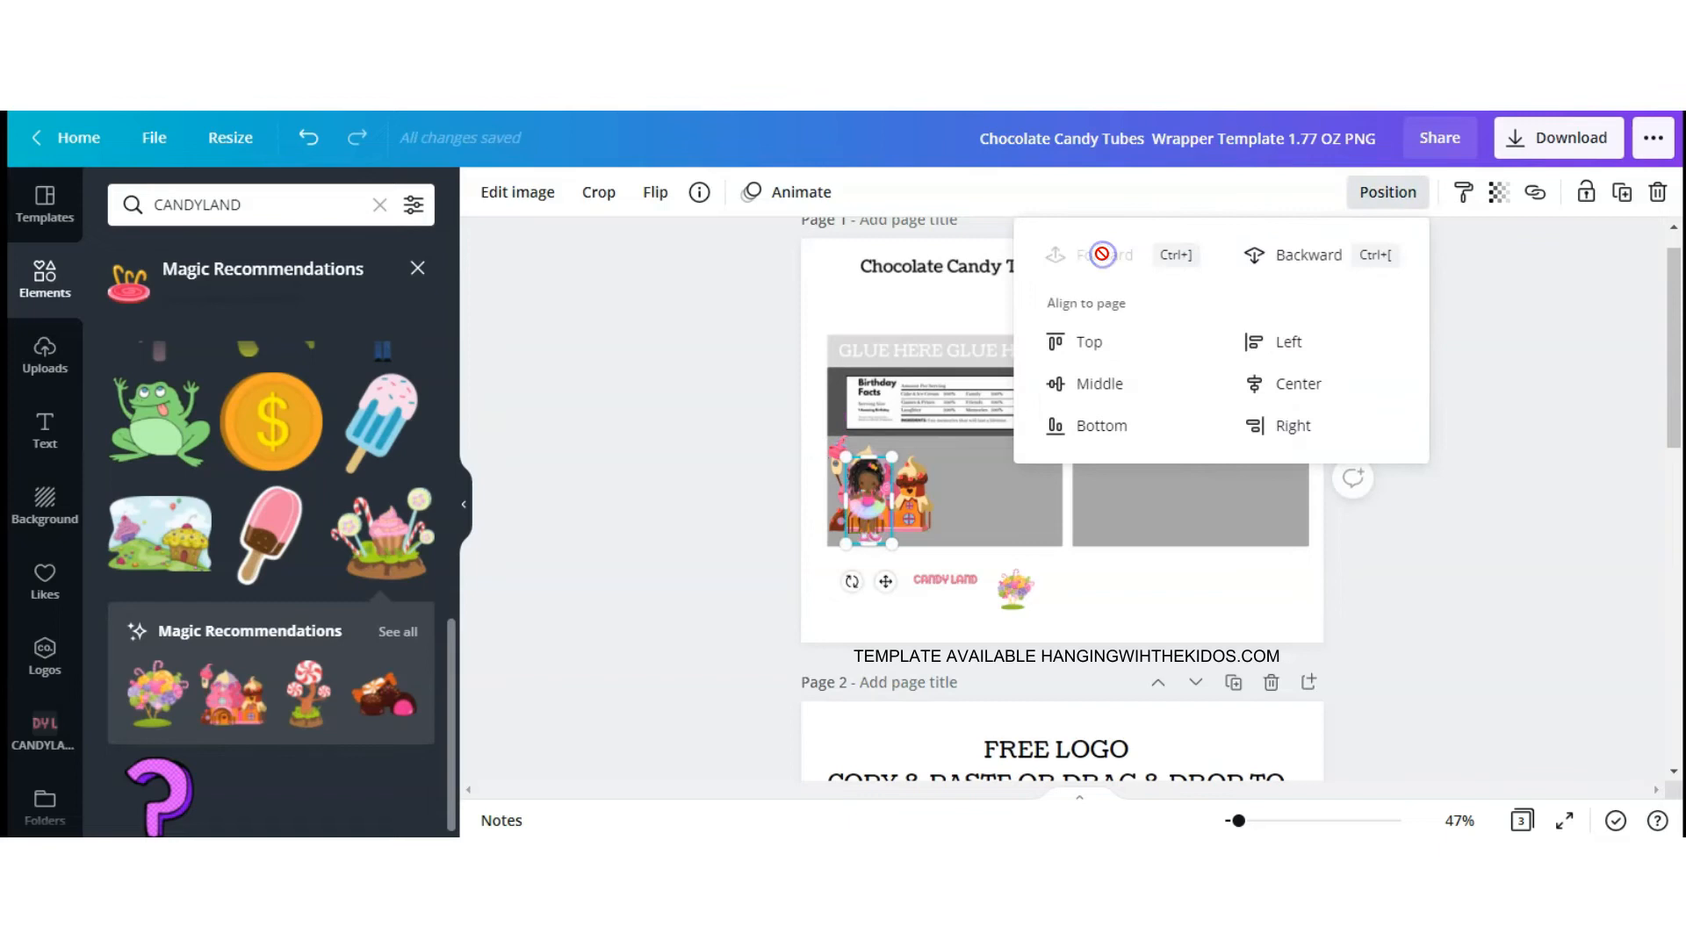
Move the CANDY LAND title into the upper-right area of the left wrapper's front panel and enlarge it to fit the space
{"action": "left_click", "coordinate": [695, 534]}
{"action": "left_click_drag", "start_coordinate": [940, 581], "coordinate": [1057, 494]}
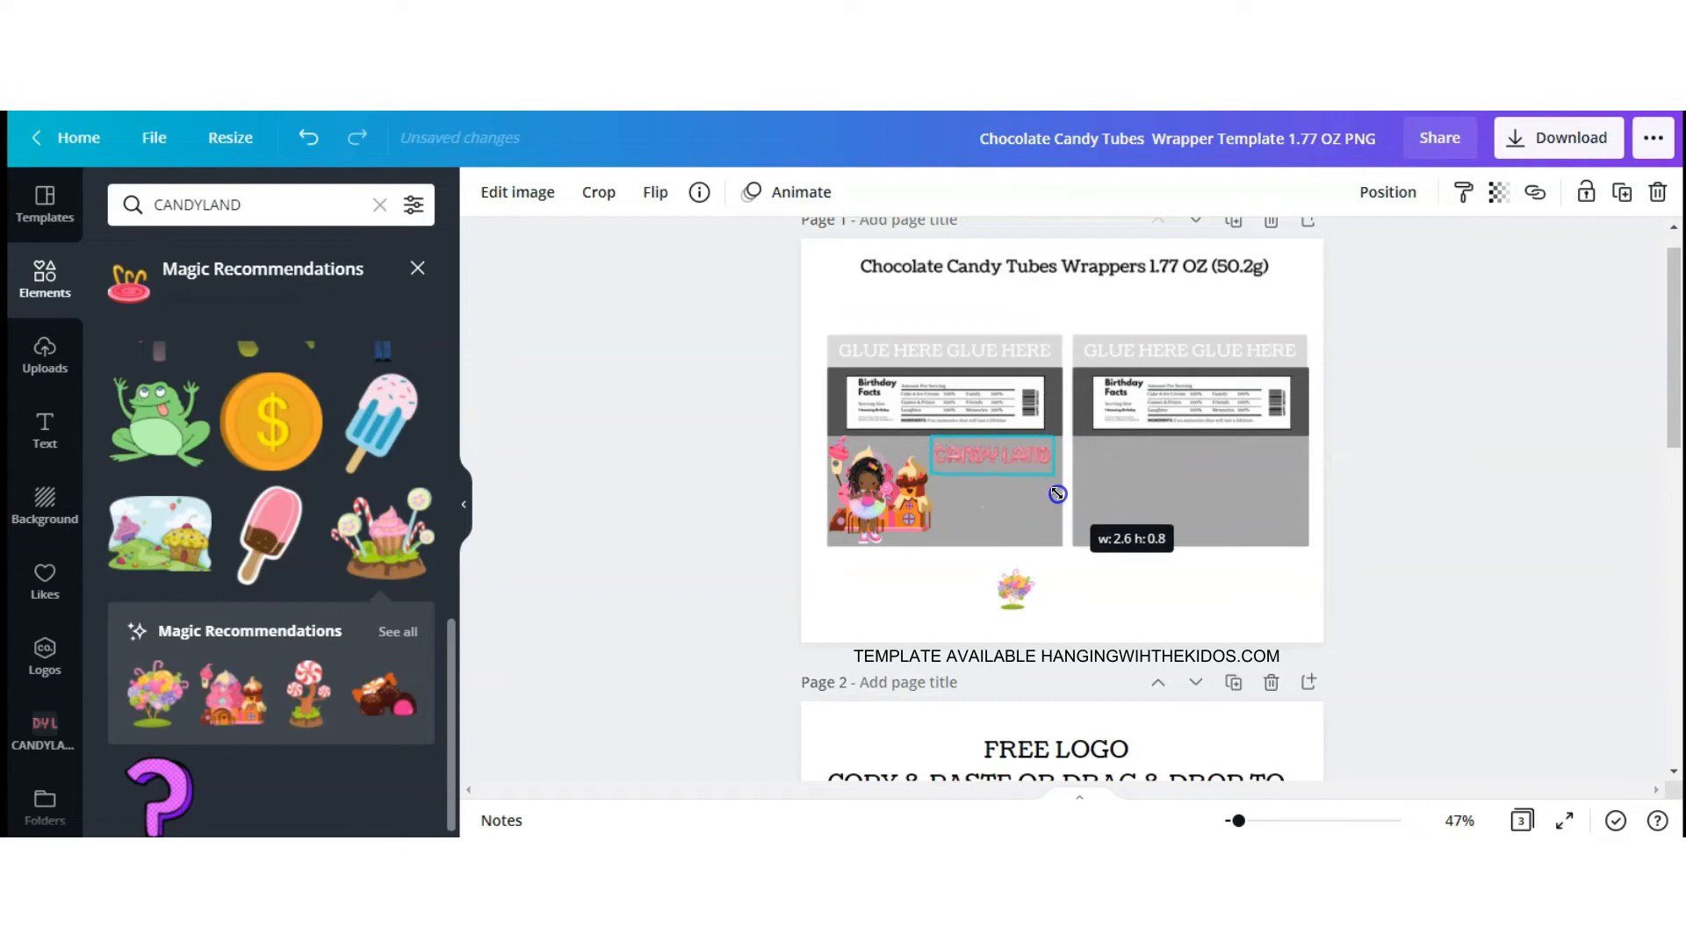
{"action": "left_click_drag", "start_coordinate": [930, 475], "coordinate": [923, 481]}
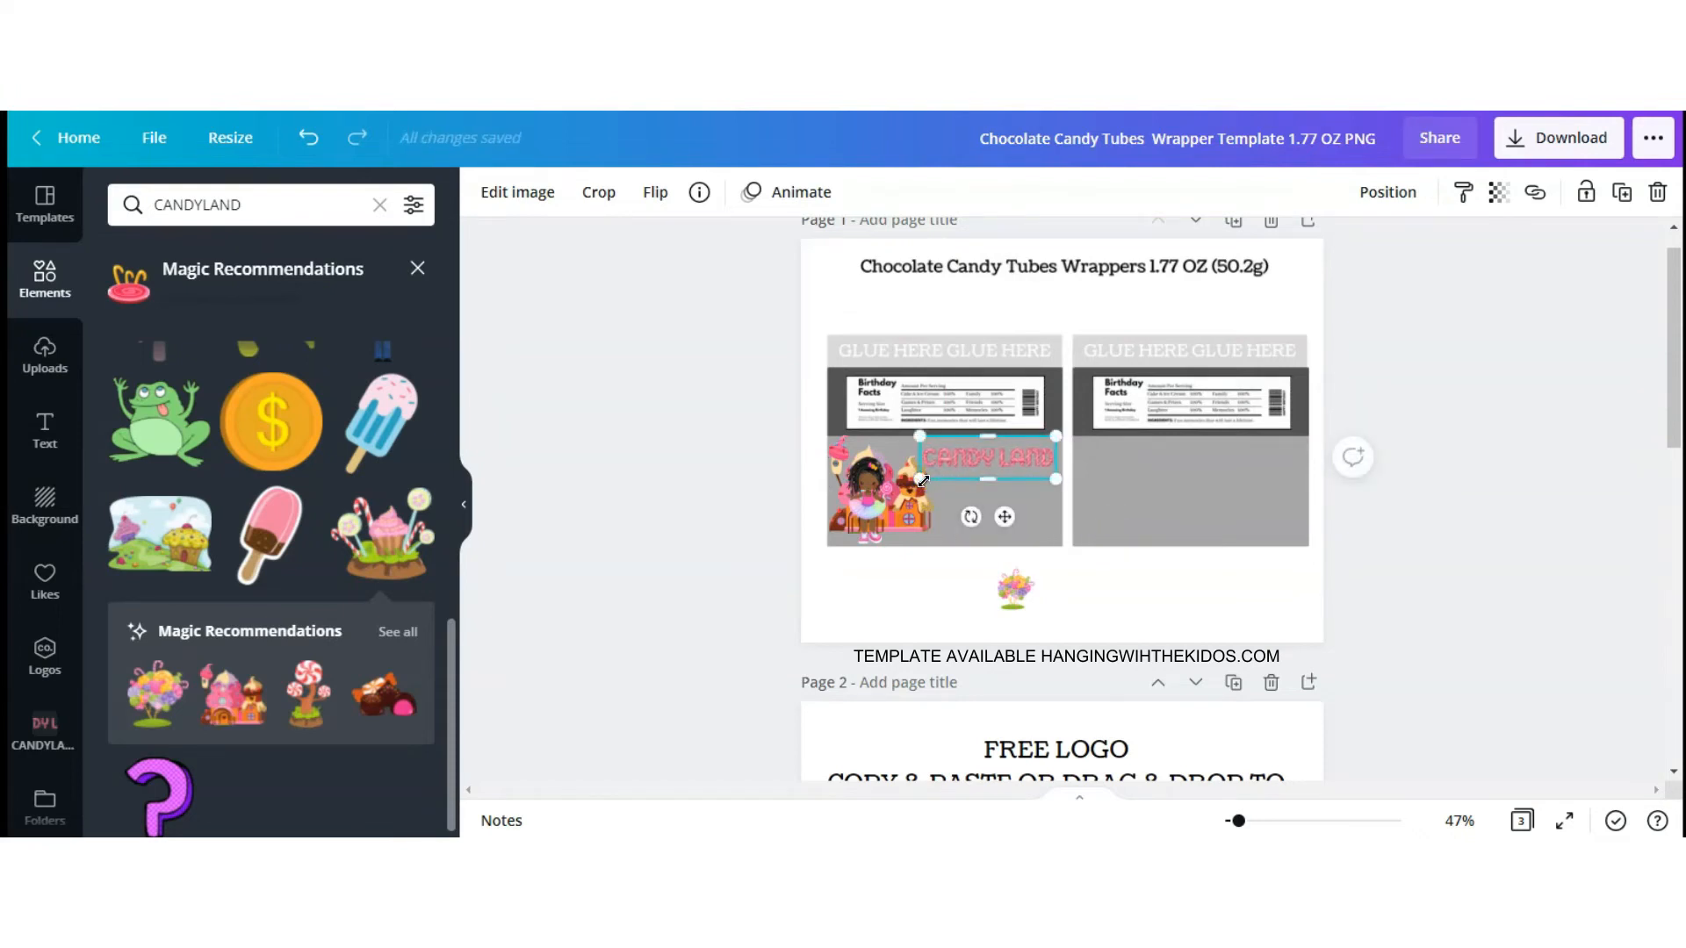
{"action": "left_click", "coordinate": [752, 483]}
Add a subheading reading HAPPY 6TH BIRTHDAY, shrink it to size 15.7 and place it under the CANDY LAND title
{"action": "left_click", "coordinate": [44, 428]}
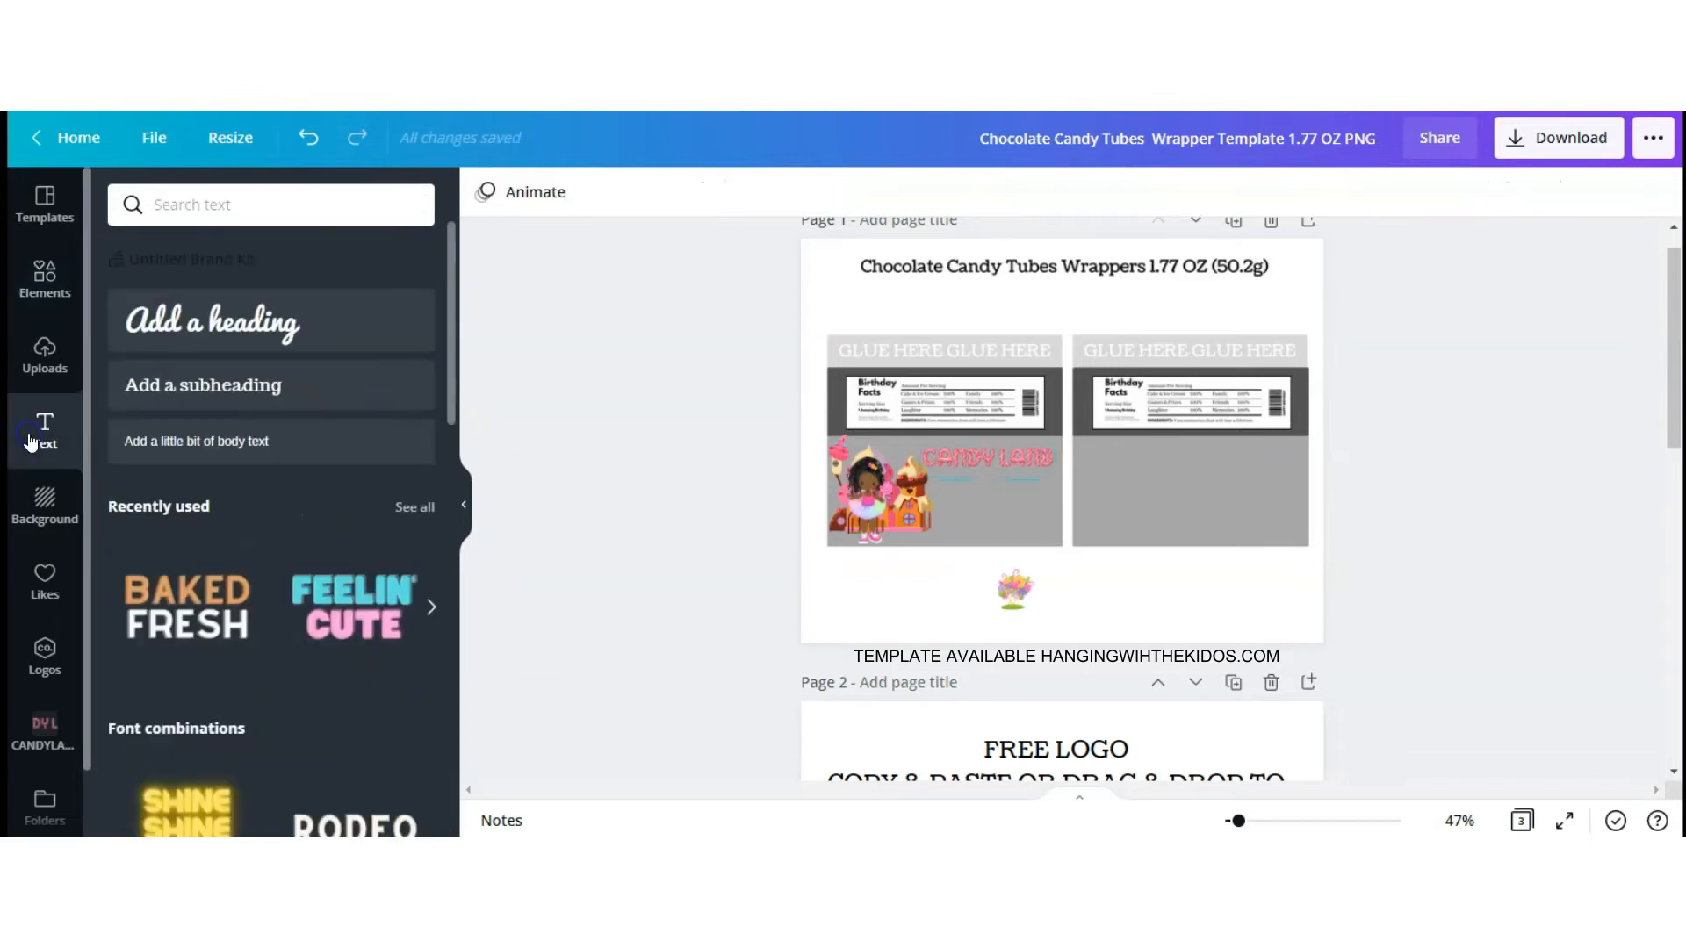
{"action": "left_click", "coordinate": [164, 387]}
{"action": "type", "text": "HAPPY"}
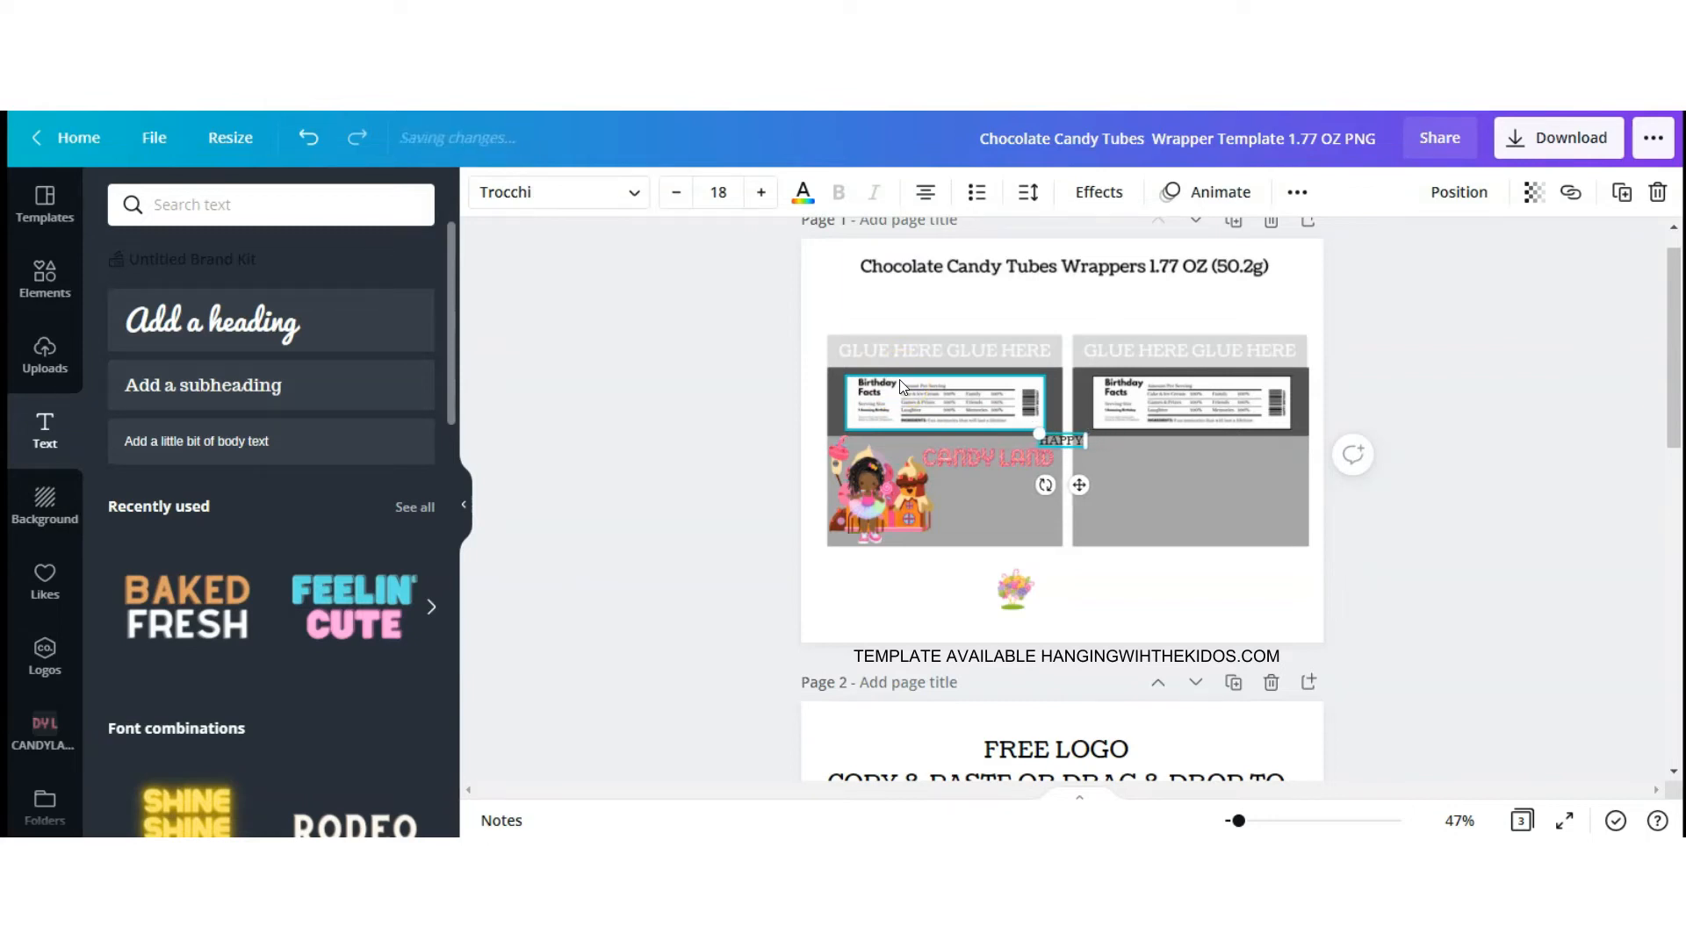
{"action": "type", "text": "6TH BIRTHDAY"}
{"action": "left_click_drag", "start_coordinate": [1076, 434], "coordinate": [1060, 495]}
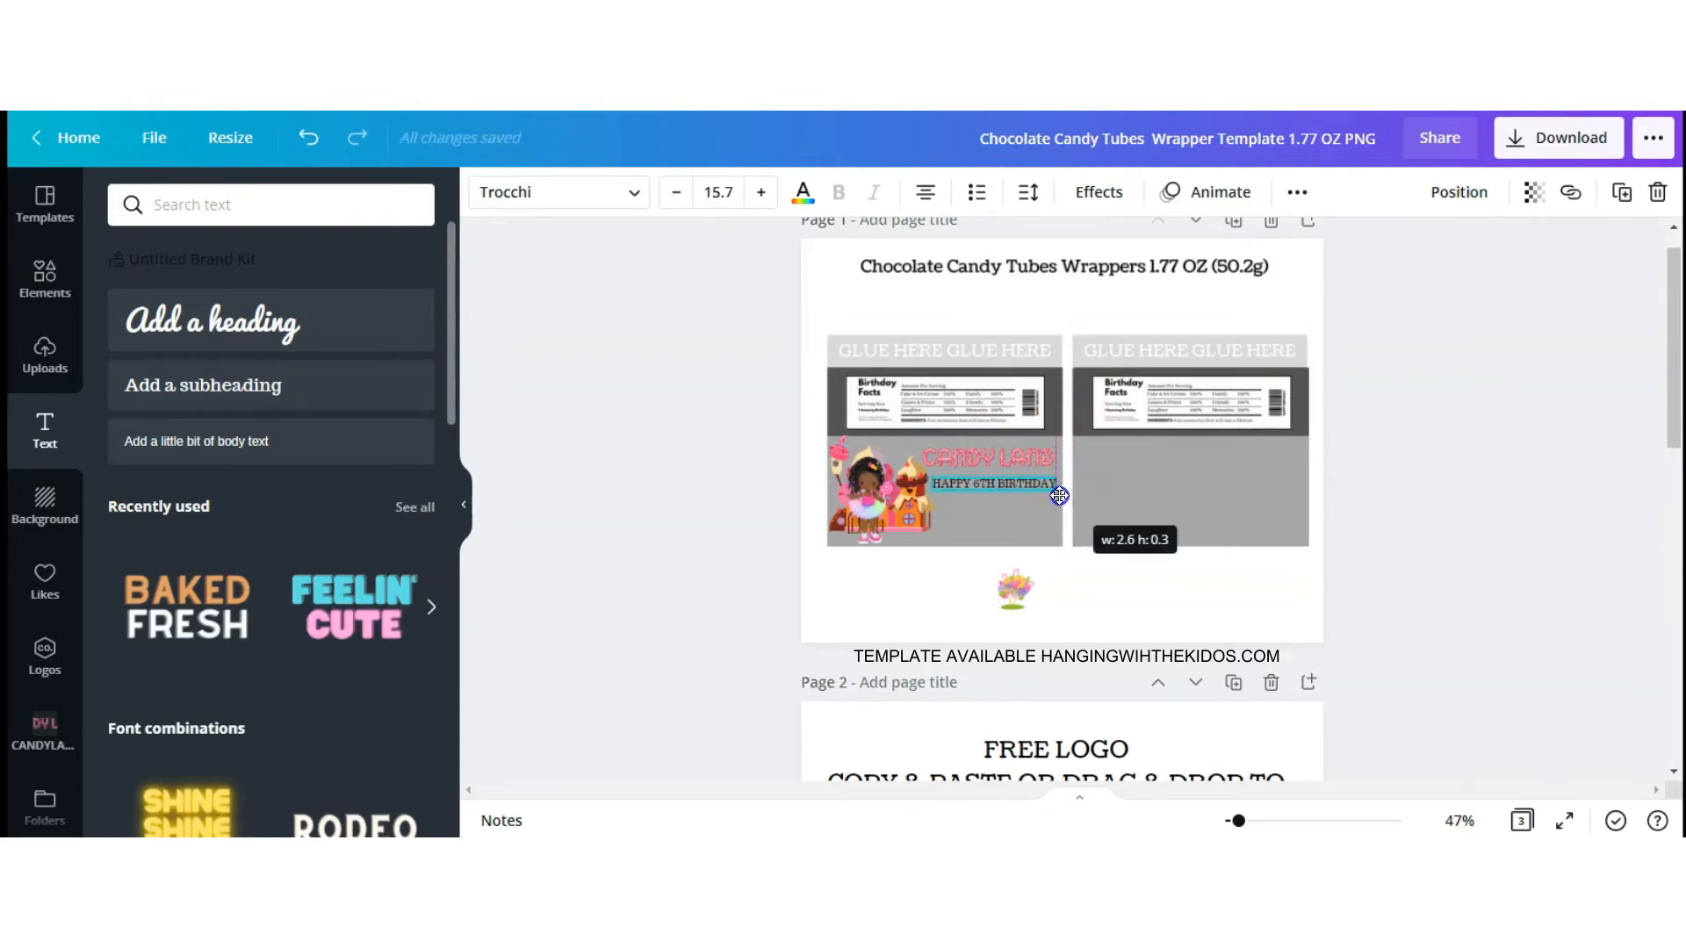
Change the font of the HAPPY 6TH BIRTHDAY text to League Spartan
{"action": "double_click", "coordinate": [956, 482]}
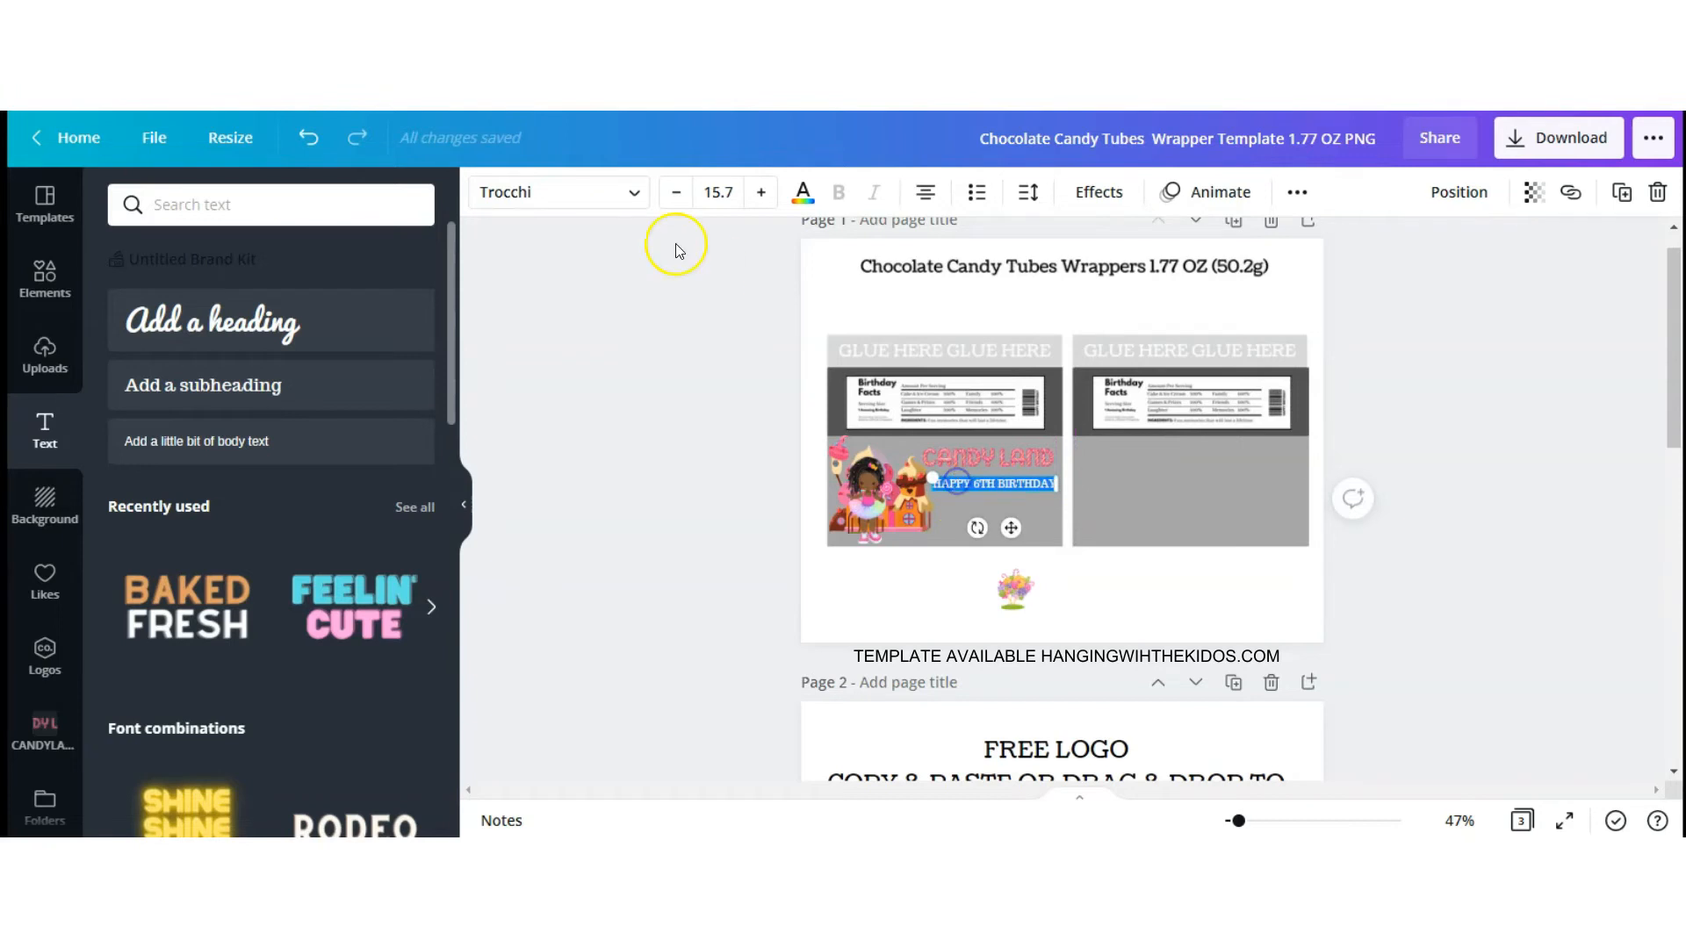
{"action": "left_click", "coordinate": [575, 190]}
{"action": "left_click", "coordinate": [152, 384]}
{"action": "left_click", "coordinate": [944, 478]}
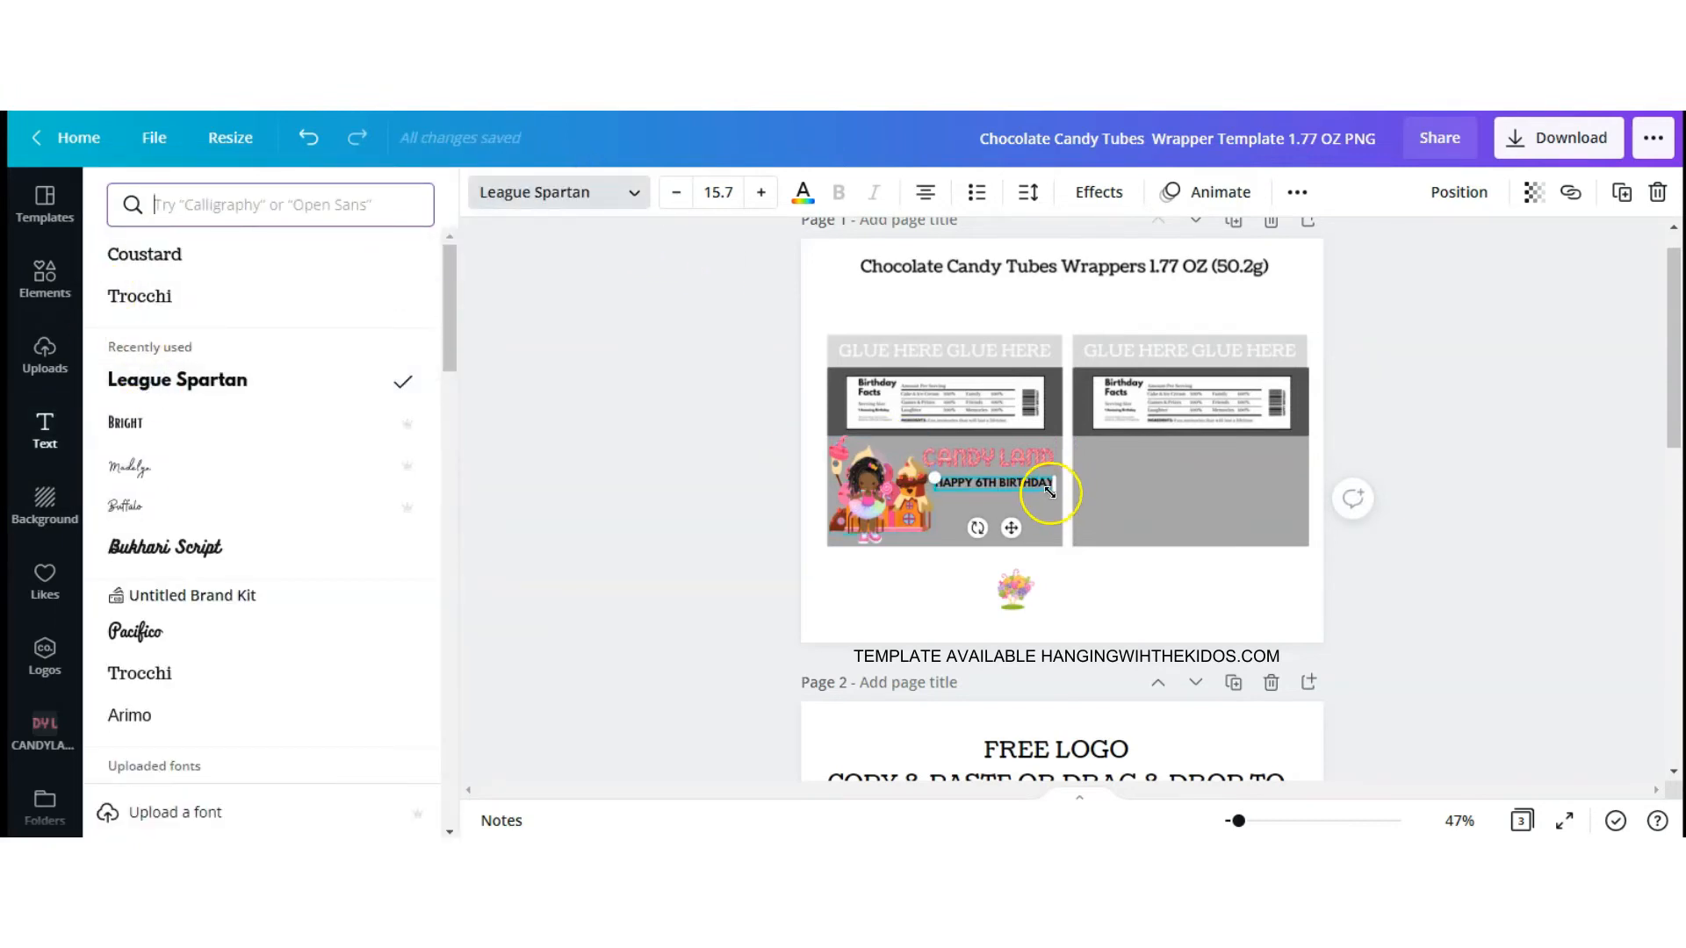
Fit the birthday line to the wrapper, duplicate it below, replace the copy's text with the child's first name and enlarge it
{"action": "left_click_drag", "start_coordinate": [1056, 492], "coordinate": [1007, 503]}
{"action": "left_click", "coordinate": [1623, 198]}
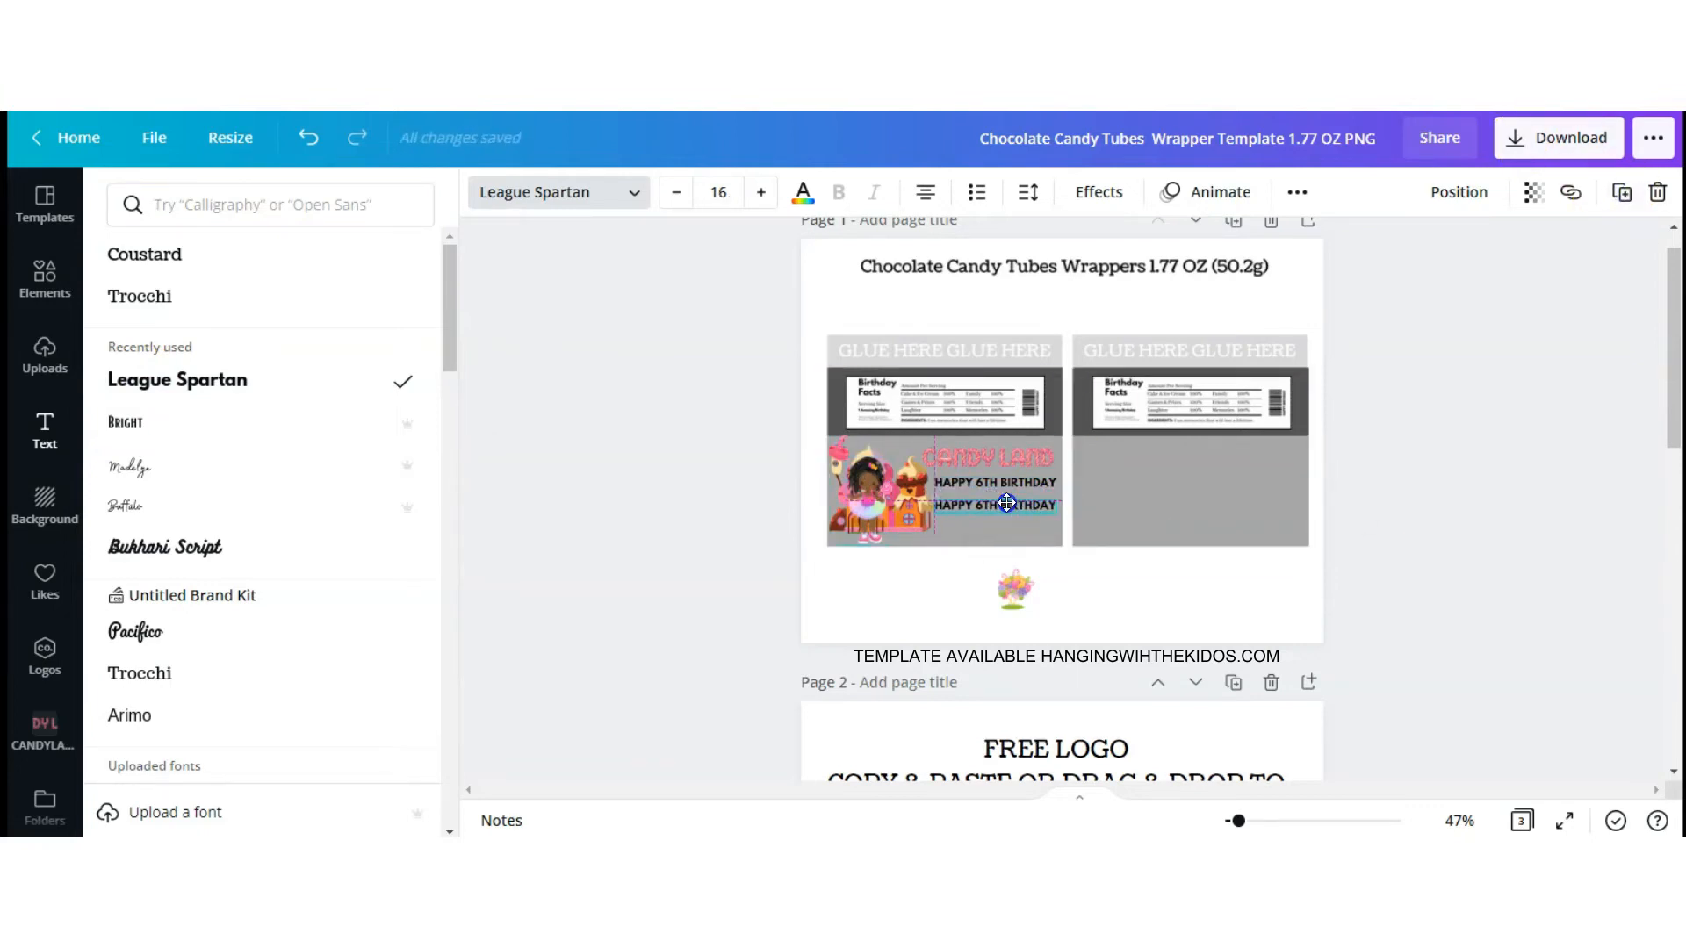
{"action": "double_click", "coordinate": [1005, 504]}
{"action": "key", "text": "BackSpace"}
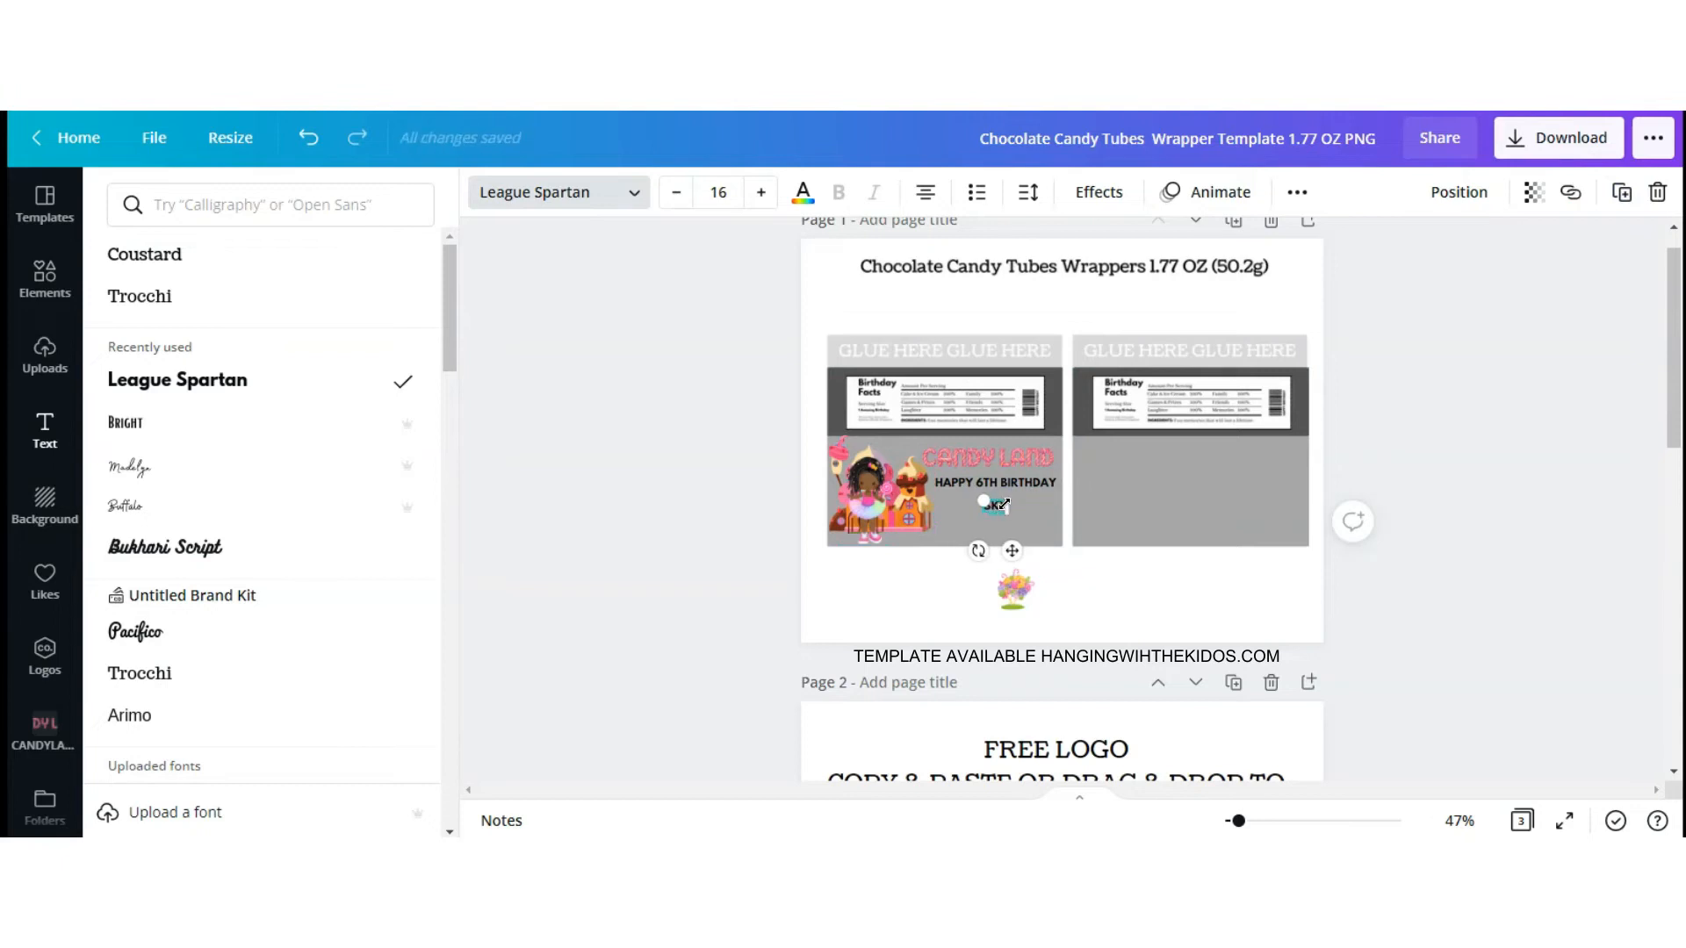
{"action": "mouse_move", "coordinate": [963, 500]}
{"action": "left_mouse_down"}
{"action": "mouse_move", "coordinate": [939, 508]}
{"action": "mouse_move", "coordinate": [986, 491]}
{"action": "left_mouse_up"}
Place the candy tree in the left wrapper's lower-right corner and fit the candy house and enlarged girl into the lower-left area
{"action": "left_click_drag", "start_coordinate": [1005, 586], "coordinate": [1005, 494]}
{"action": "left_click", "coordinate": [934, 592]}
{"action": "left_click", "coordinate": [919, 521]}
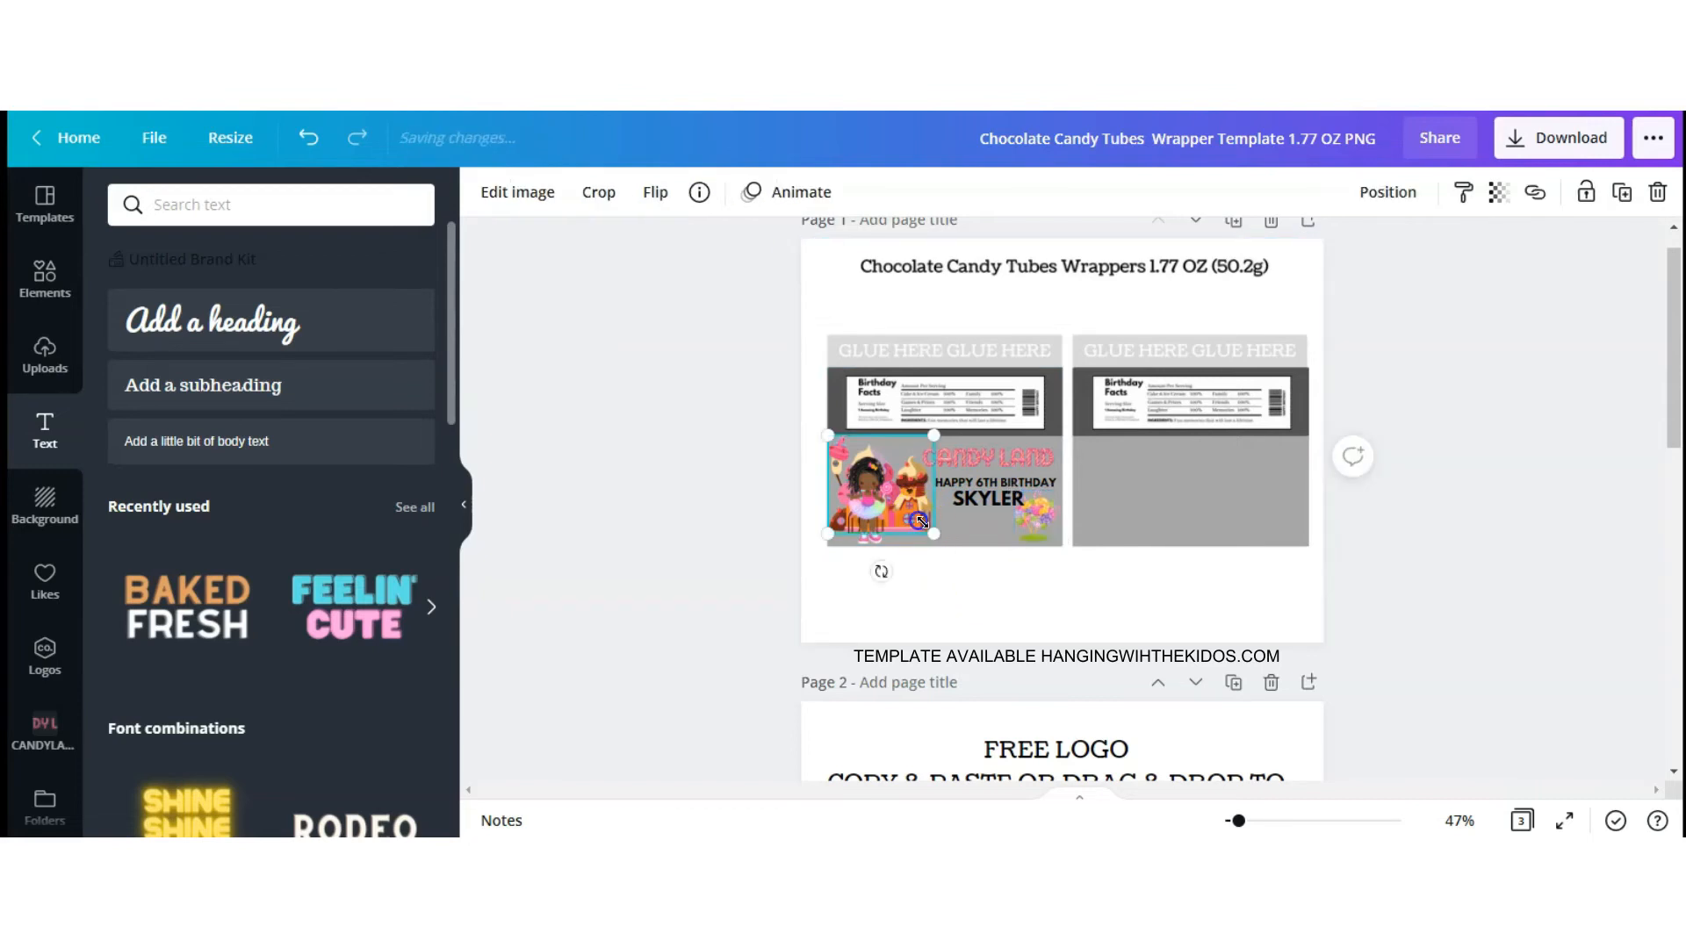
{"action": "left_click_drag", "start_coordinate": [941, 540], "coordinate": [914, 518]}
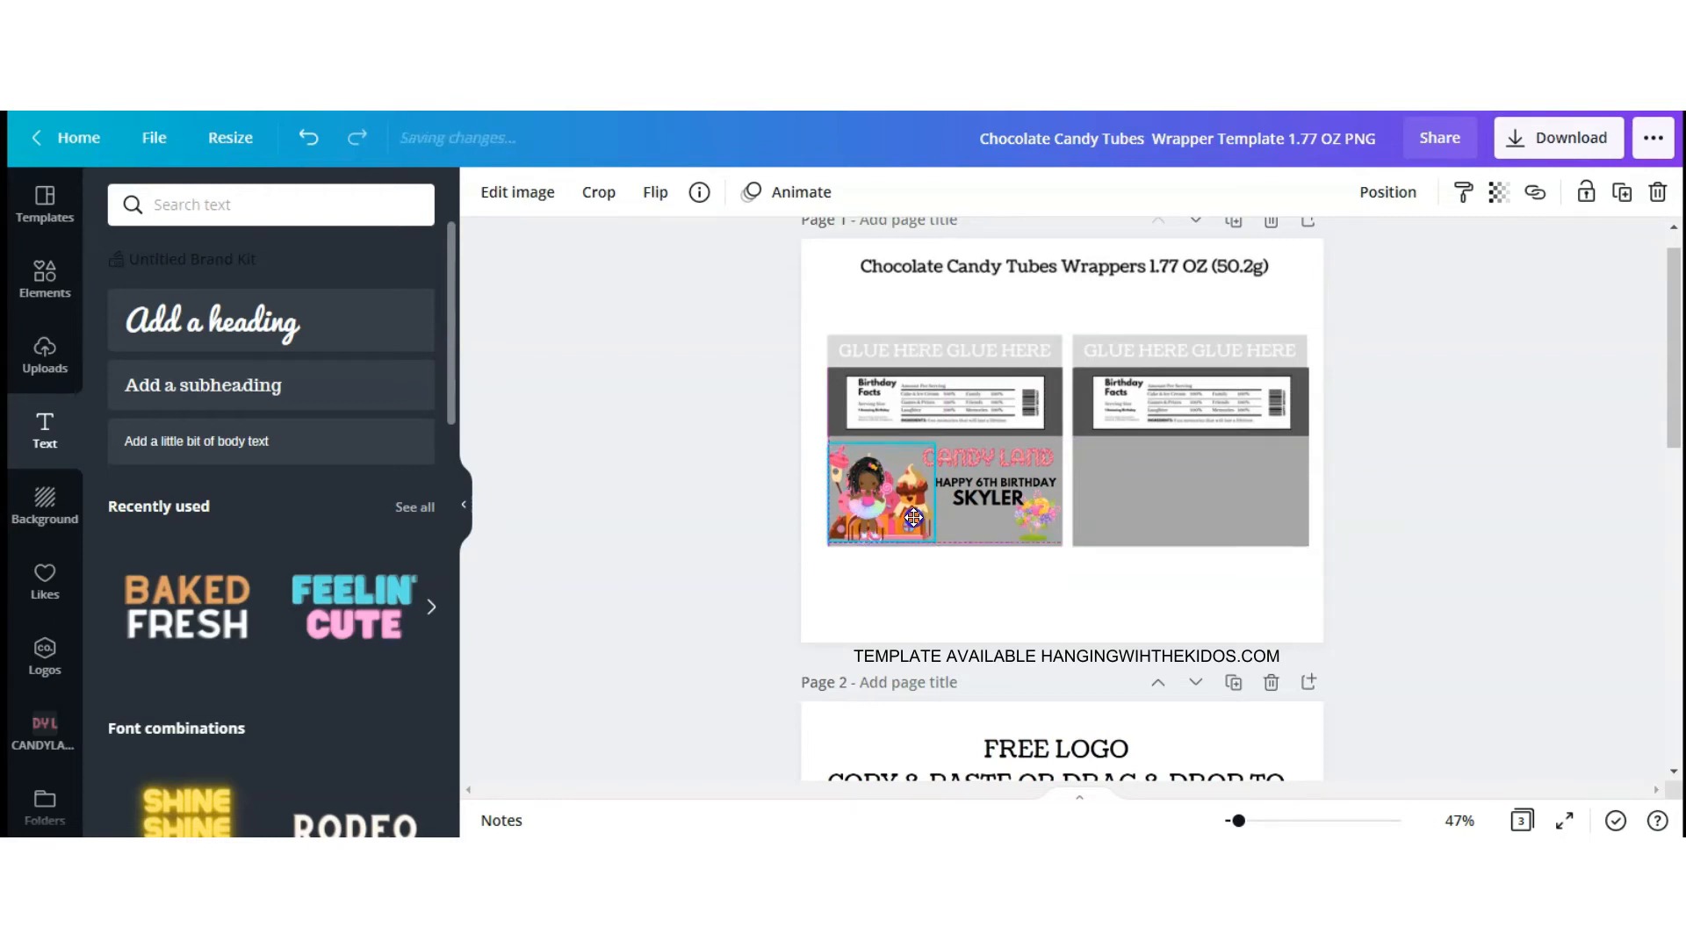
{"action": "mouse_move", "coordinate": [934, 444]}
{"action": "left_mouse_down"}
{"action": "mouse_move", "coordinate": [885, 458]}
{"action": "mouse_move", "coordinate": [903, 447]}
{"action": "left_mouse_up"}
{"action": "left_click", "coordinate": [760, 503]}
Nudge the child's name, the birthday line and the candy tree to align them on the left wrapper's front panel
{"action": "left_click", "coordinate": [997, 495]}
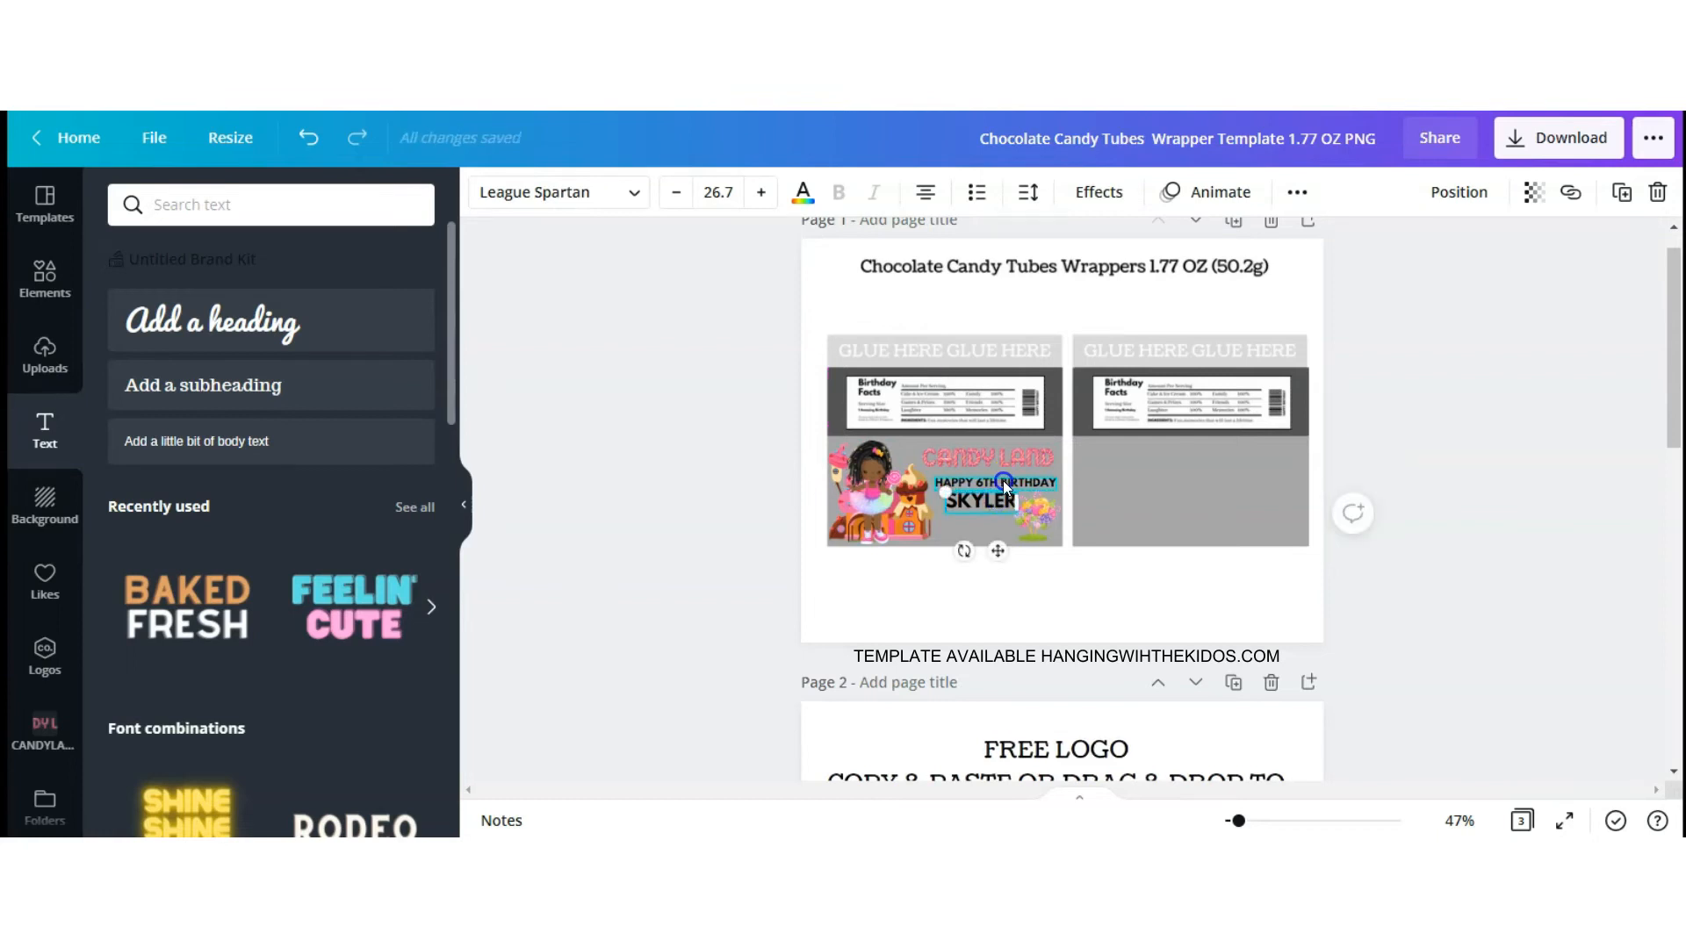
{"action": "left_click", "coordinate": [1002, 481]}
{"action": "left_click_drag", "start_coordinate": [997, 481], "coordinate": [995, 479]}
{"action": "left_click", "coordinate": [1040, 524]}
{"action": "left_click_drag", "start_coordinate": [1016, 541], "coordinate": [1010, 546]}
{"action": "left_click", "coordinate": [947, 603]}
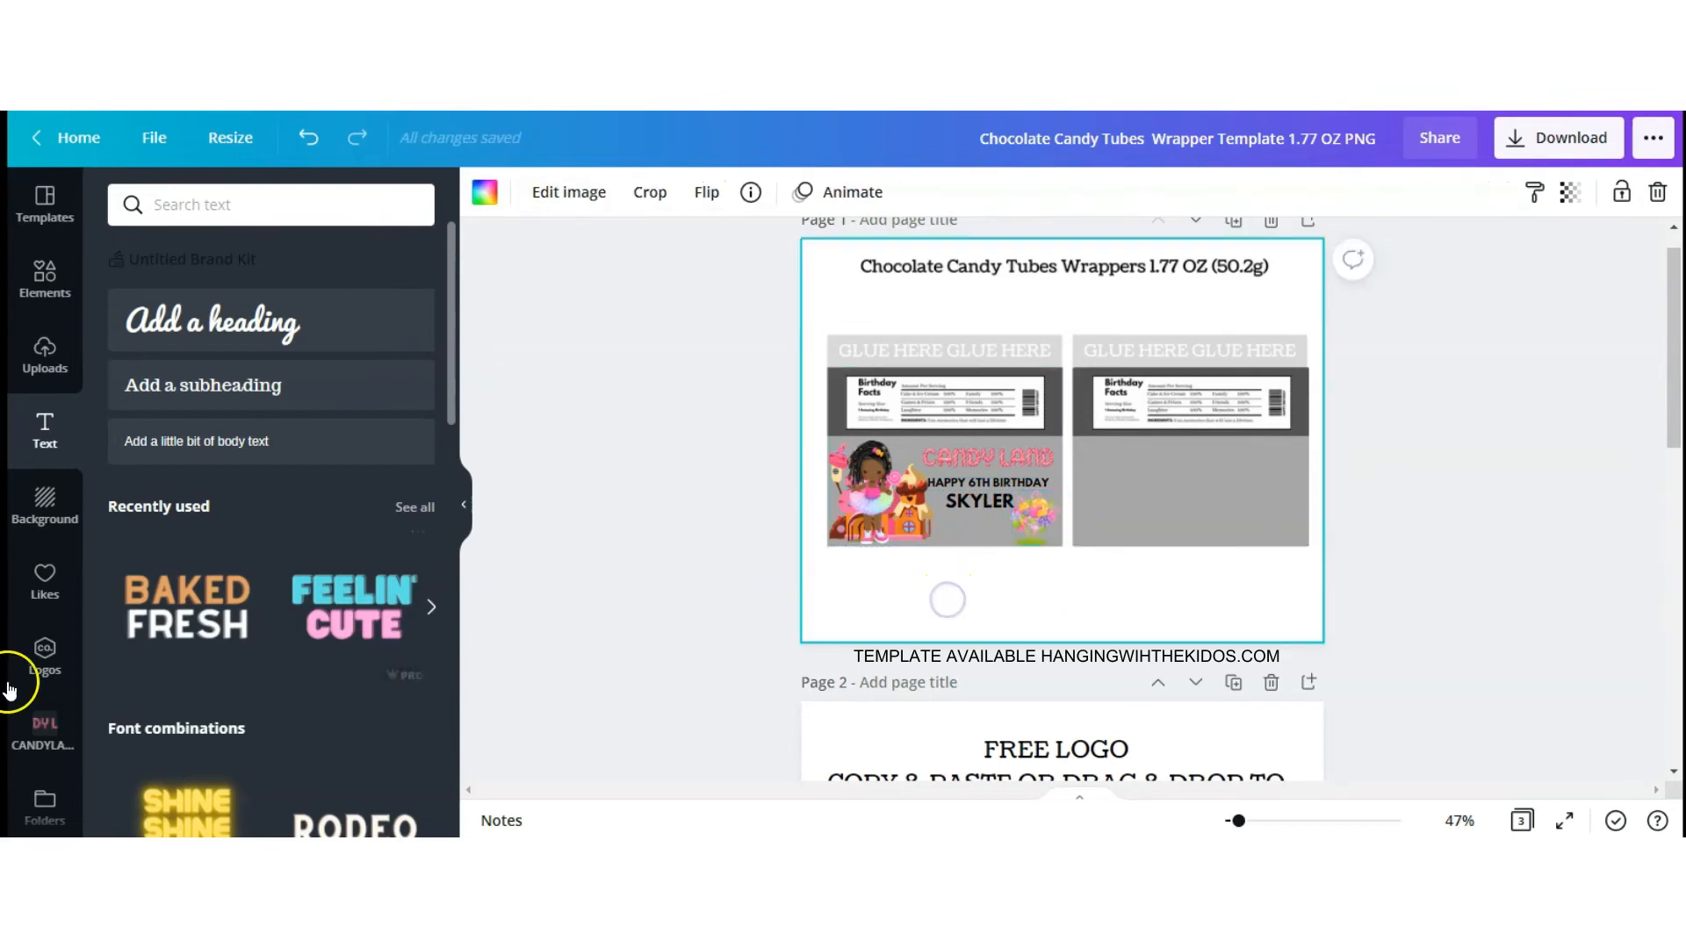
Add the colored dot pattern from the CANDYLAND 2 folder, crop it over the left wrapper's dark band and send it behind the Birthday Facts label
{"action": "left_click", "coordinate": [44, 733]}
{"action": "left_click", "coordinate": [379, 341]}
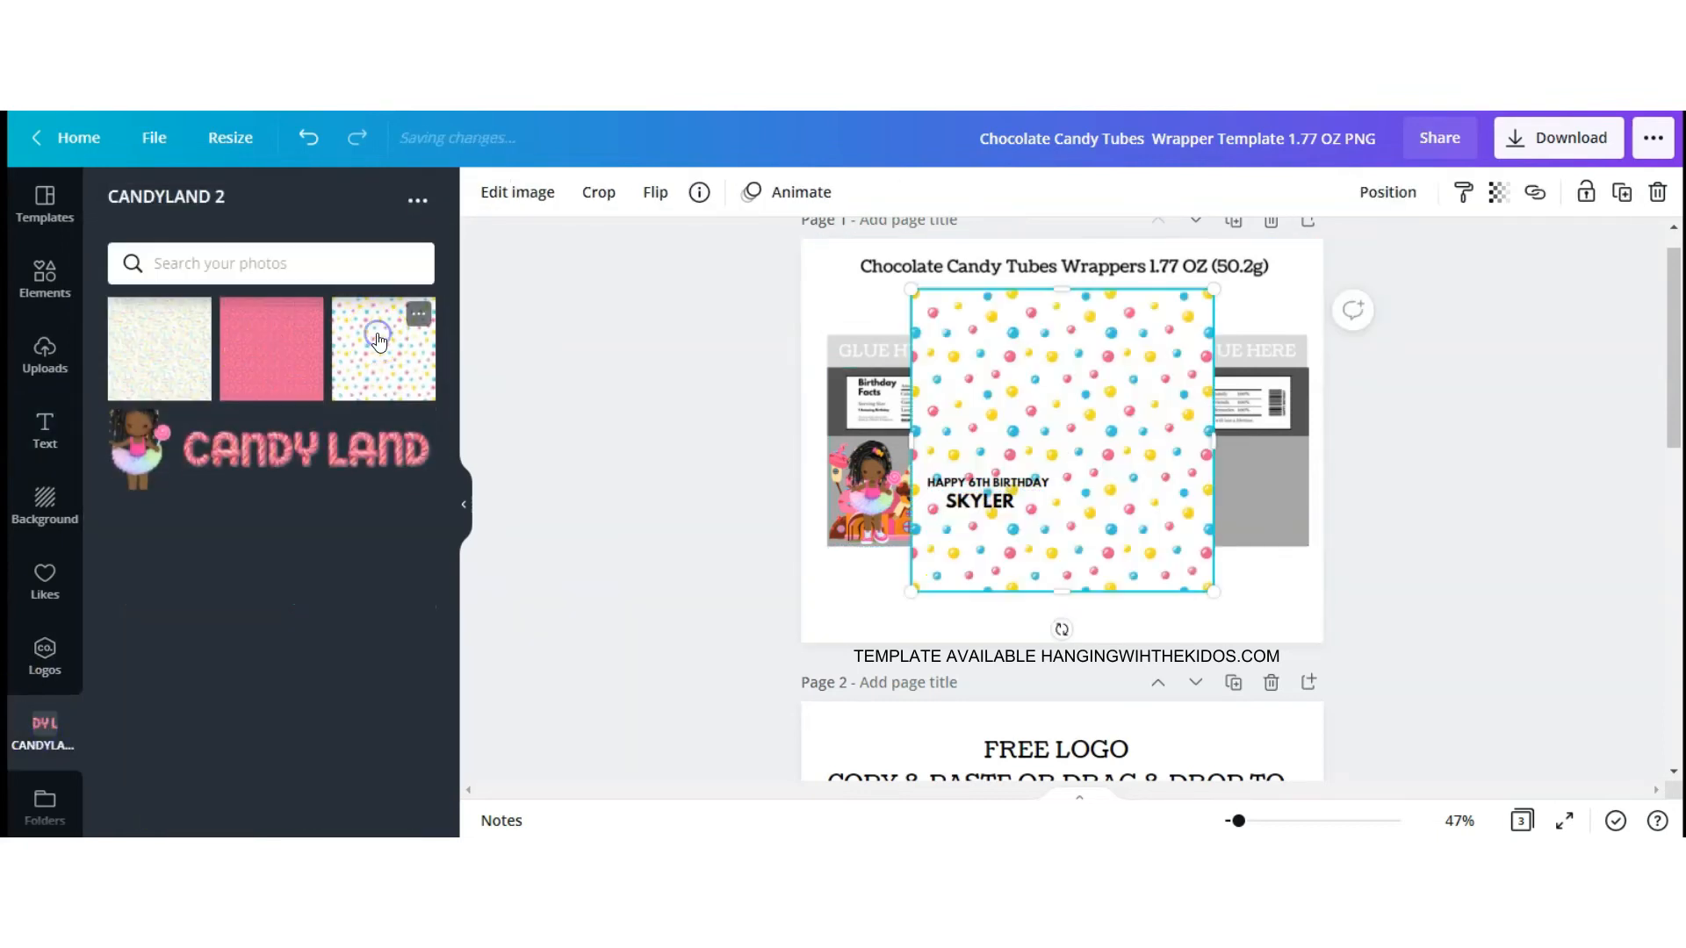
{"action": "left_click_drag", "start_coordinate": [1180, 334], "coordinate": [1065, 422]}
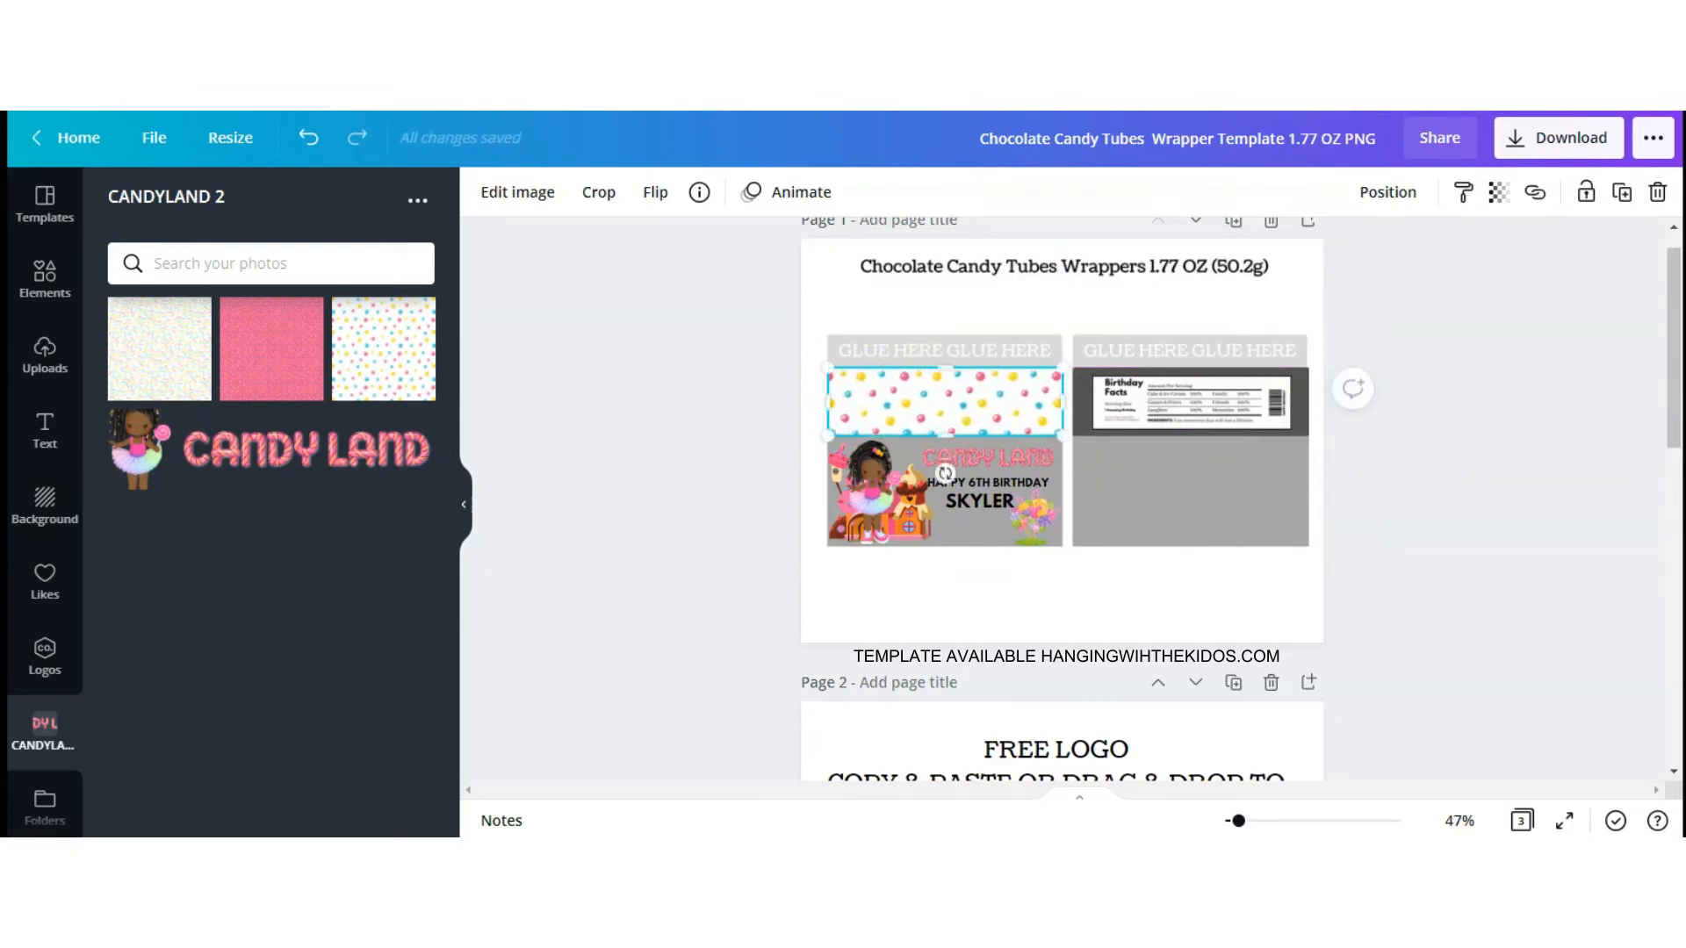
{"action": "left_click", "coordinate": [1387, 192]}
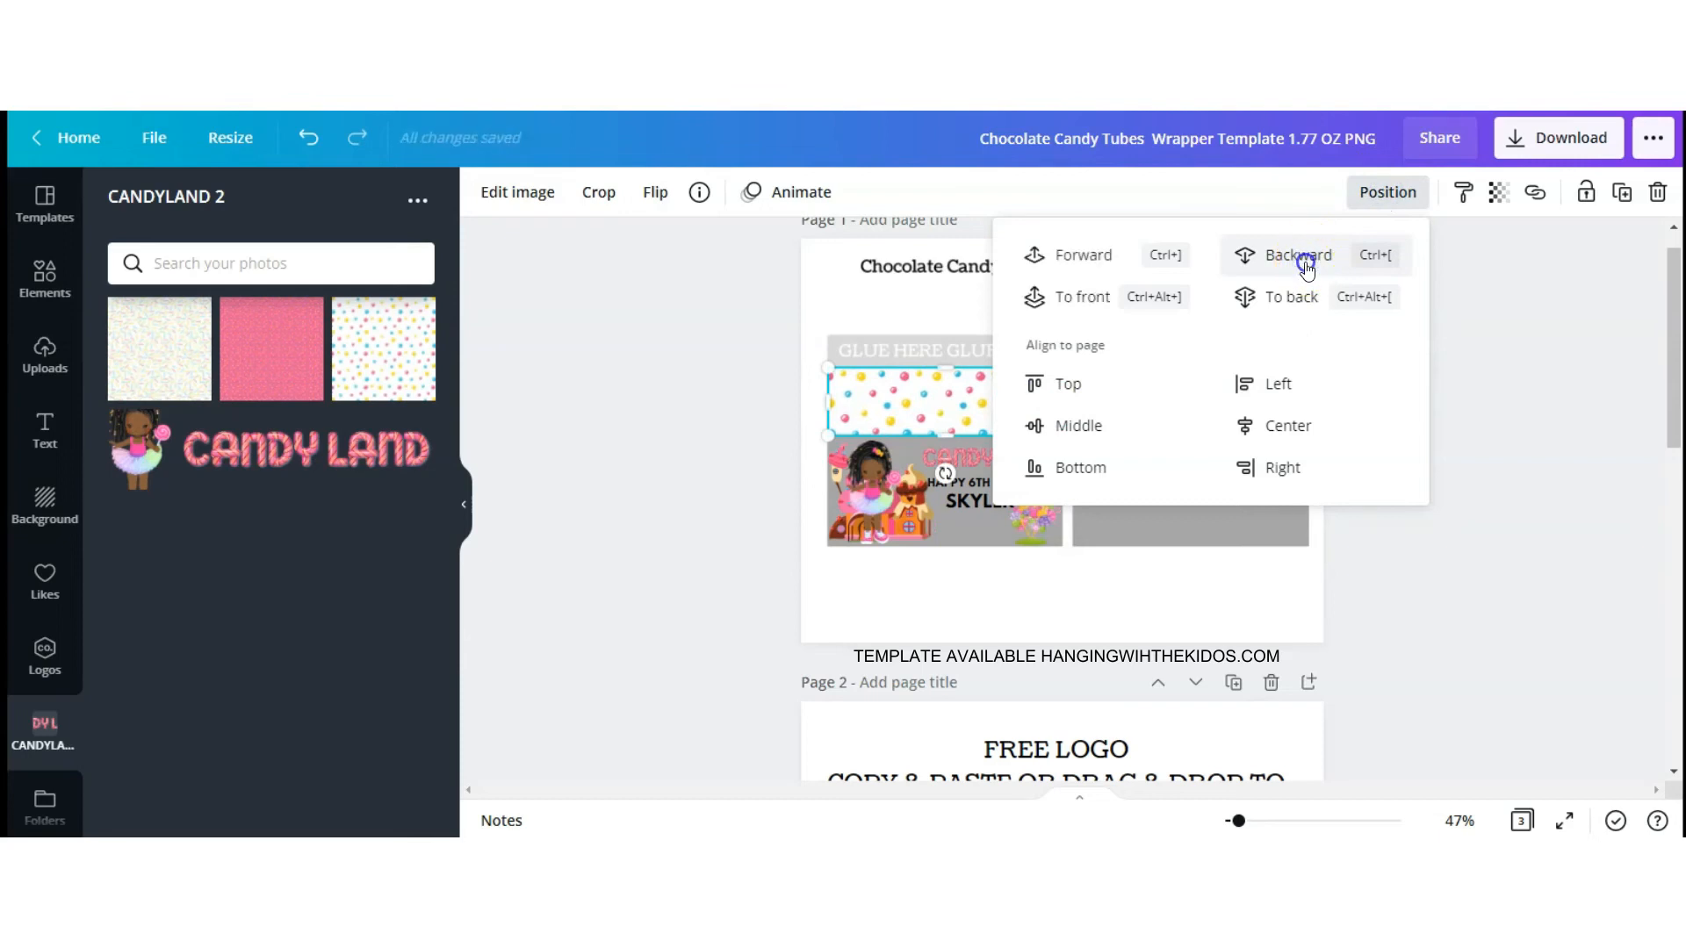
{"action": "left_click", "coordinate": [1305, 259]}
{"action": "left_click", "coordinate": [789, 575]}
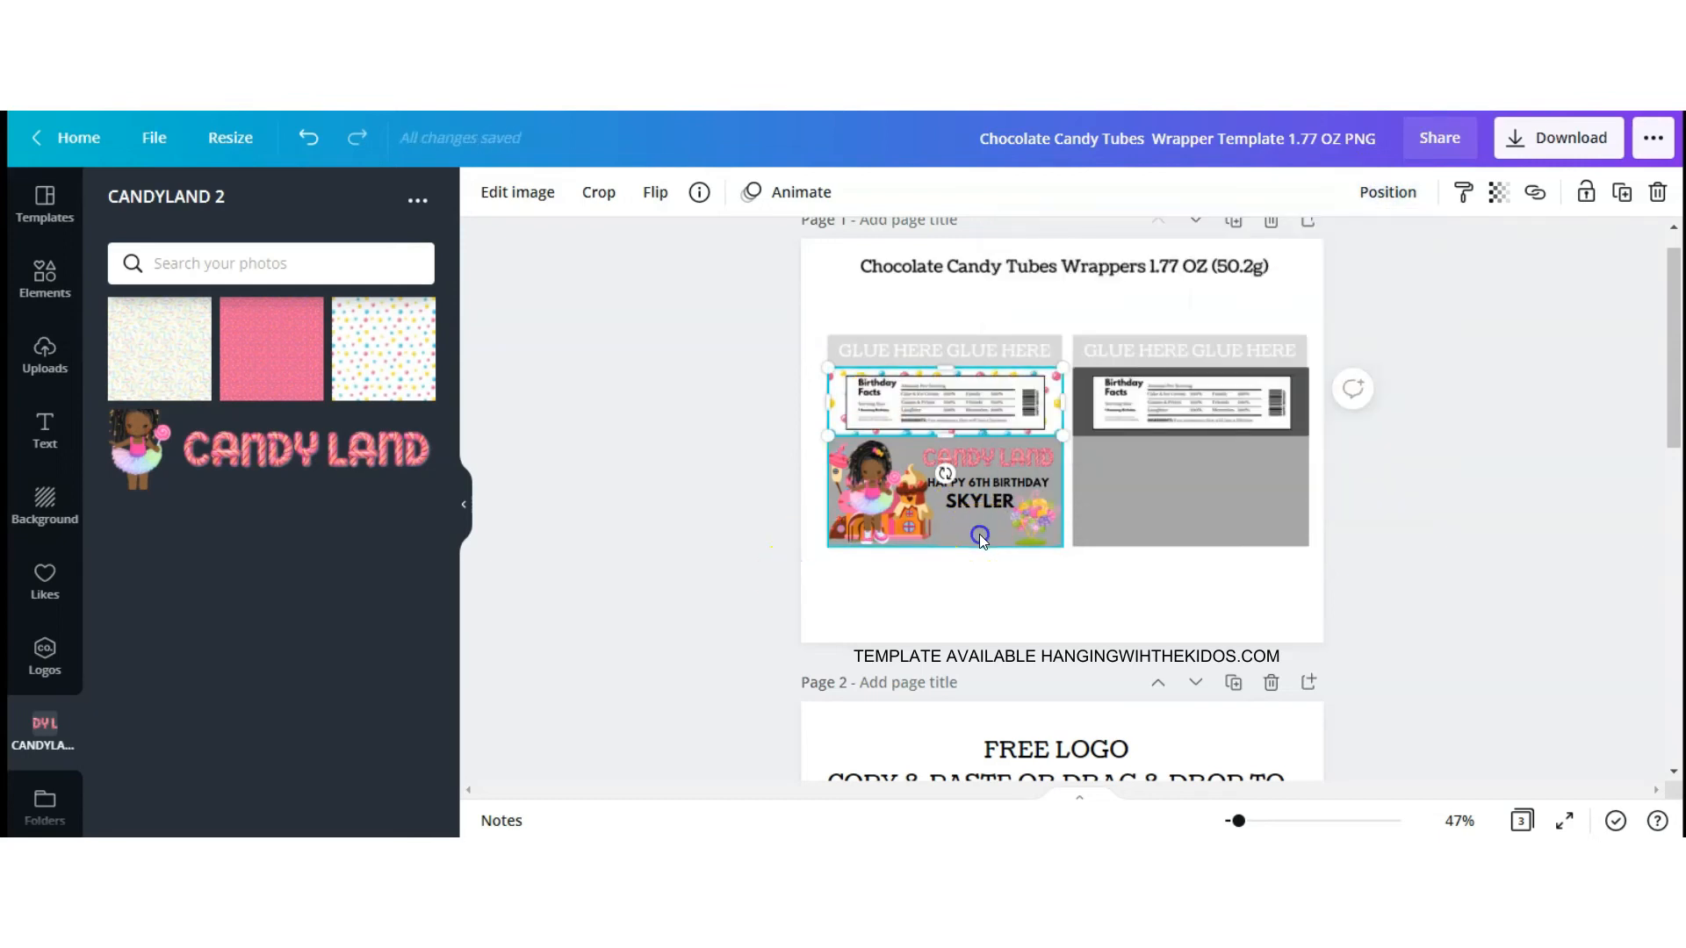
Recolor the left wrapper's grey front panel light blue
{"action": "left_click", "coordinate": [979, 536]}
{"action": "left_click", "coordinate": [489, 194]}
{"action": "left_click", "coordinate": [355, 634]}
{"action": "left_click", "coordinate": [702, 543]}
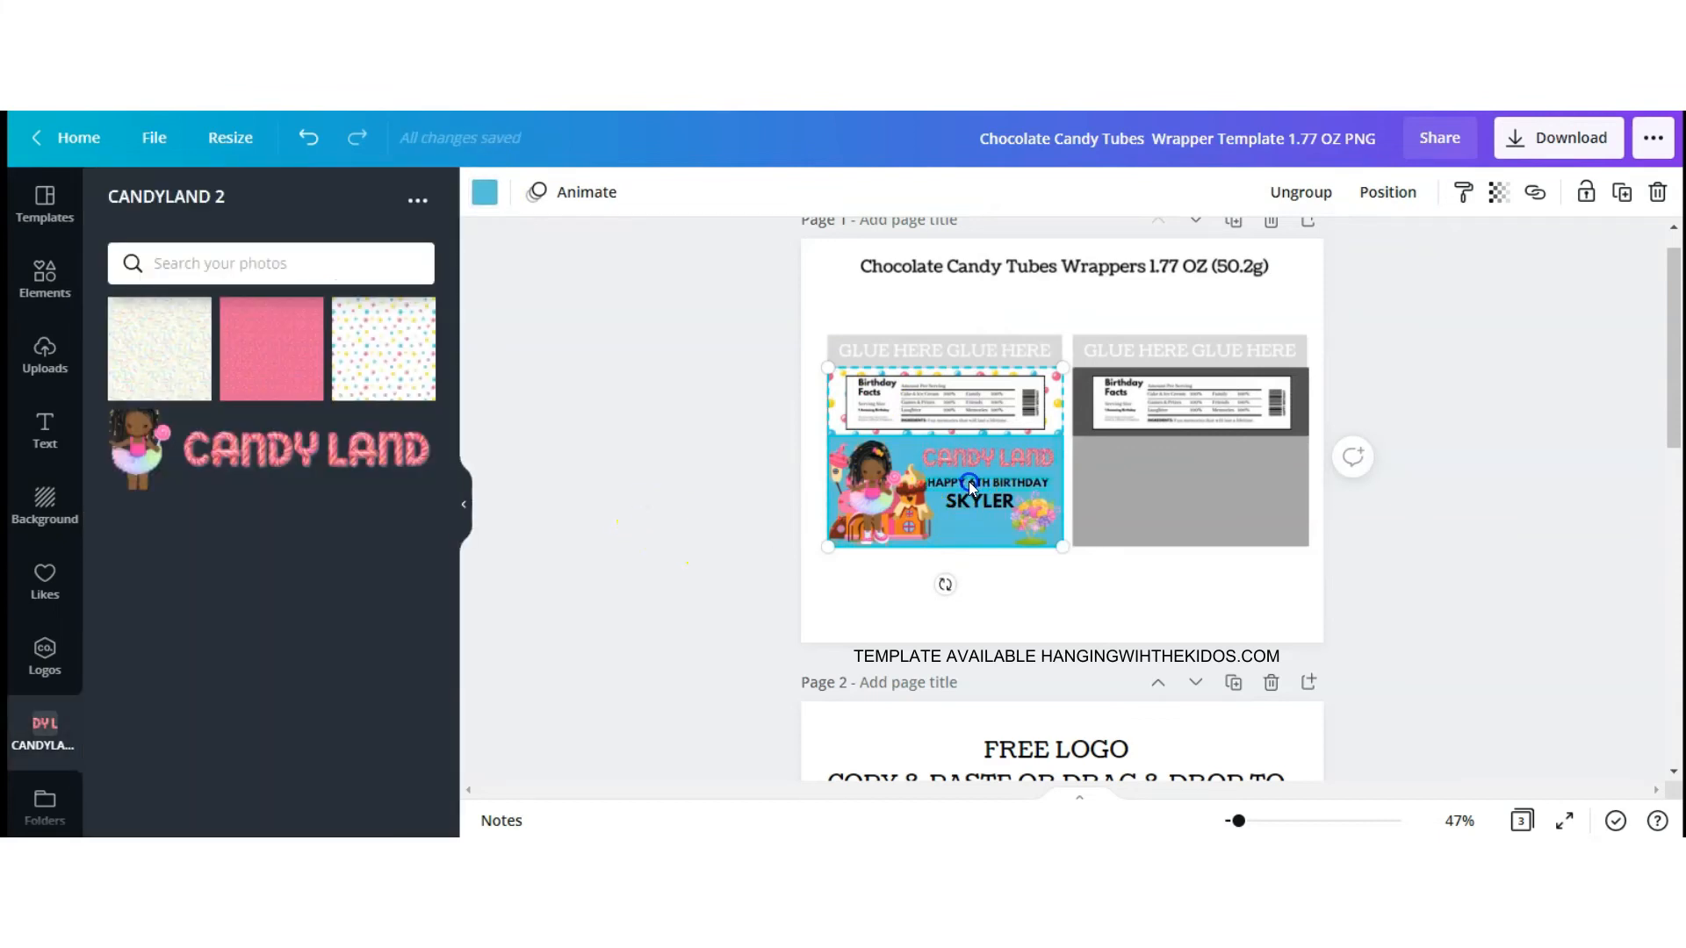
Move the birthday line up beneath the CANDY LAND title and enlarge the child's name below it to size 28.2
{"action": "left_click", "coordinate": [970, 479]}
{"action": "left_click", "coordinate": [677, 567]}
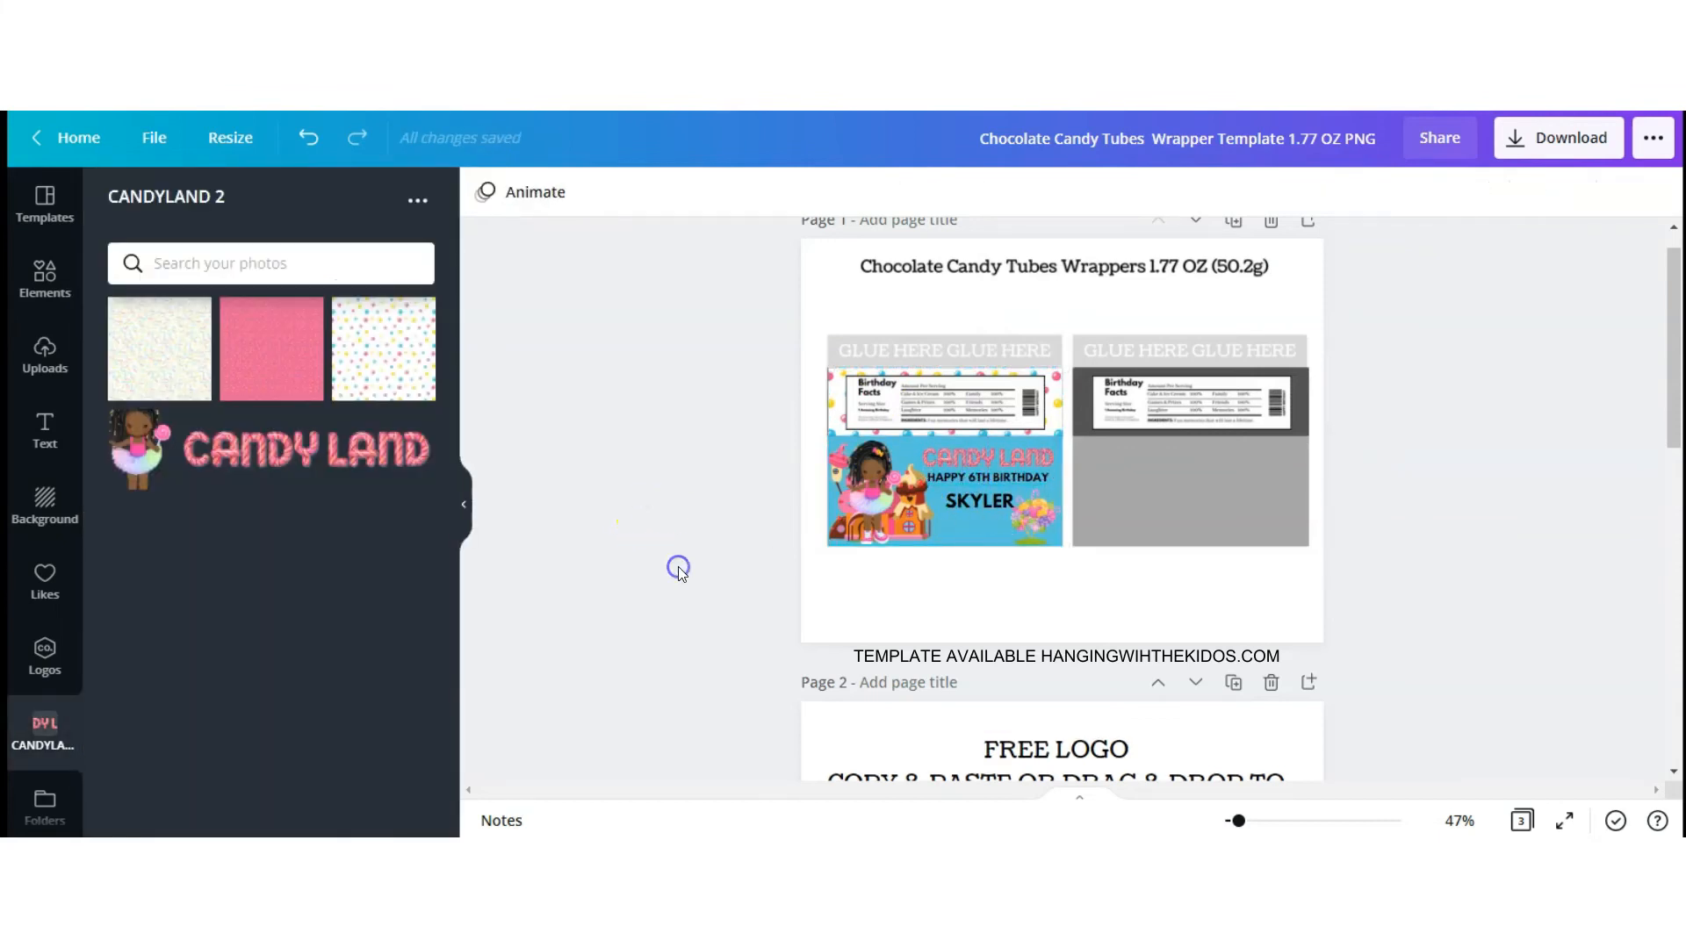
{"action": "mouse_move", "coordinate": [985, 504]}
{"action": "left_mouse_down"}
{"action": "mouse_move", "coordinate": [927, 520]}
{"action": "mouse_move", "coordinate": [955, 517]}
{"action": "left_mouse_up"}
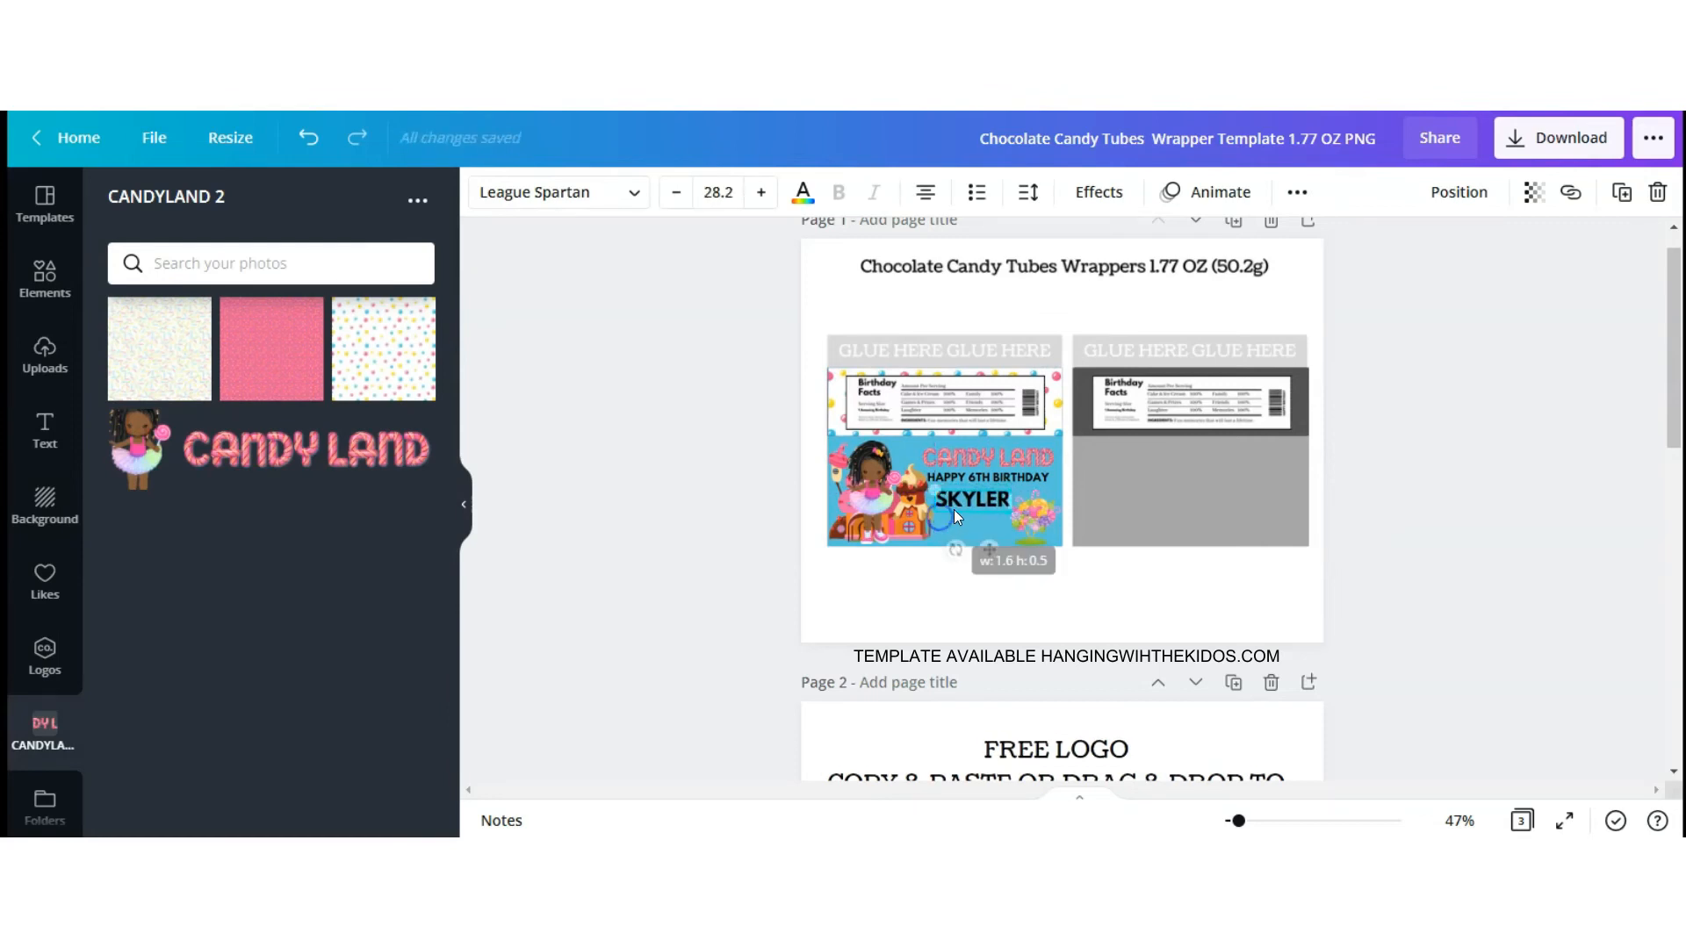
Enlarge the candy tree in the left wrapper's lower-right corner and crop it at the wrapper's edge
{"action": "left_click", "coordinate": [1046, 504]}
{"action": "left_click_drag", "start_coordinate": [1062, 485], "coordinate": [1092, 466]}
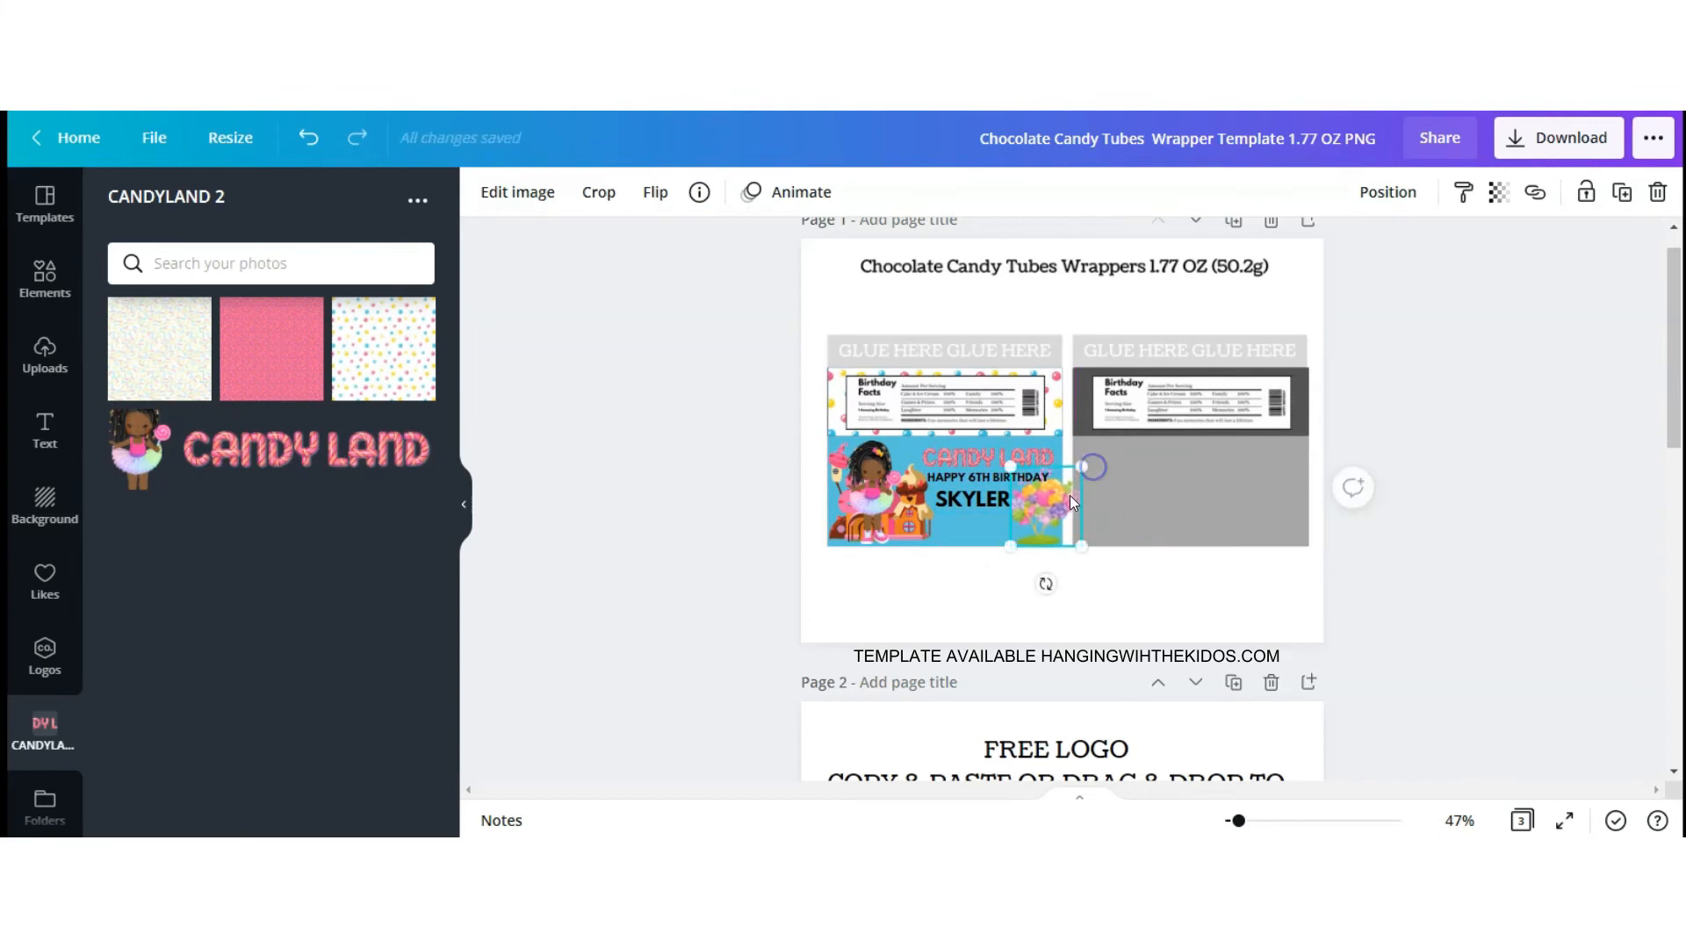
{"action": "left_click", "coordinate": [599, 193]}
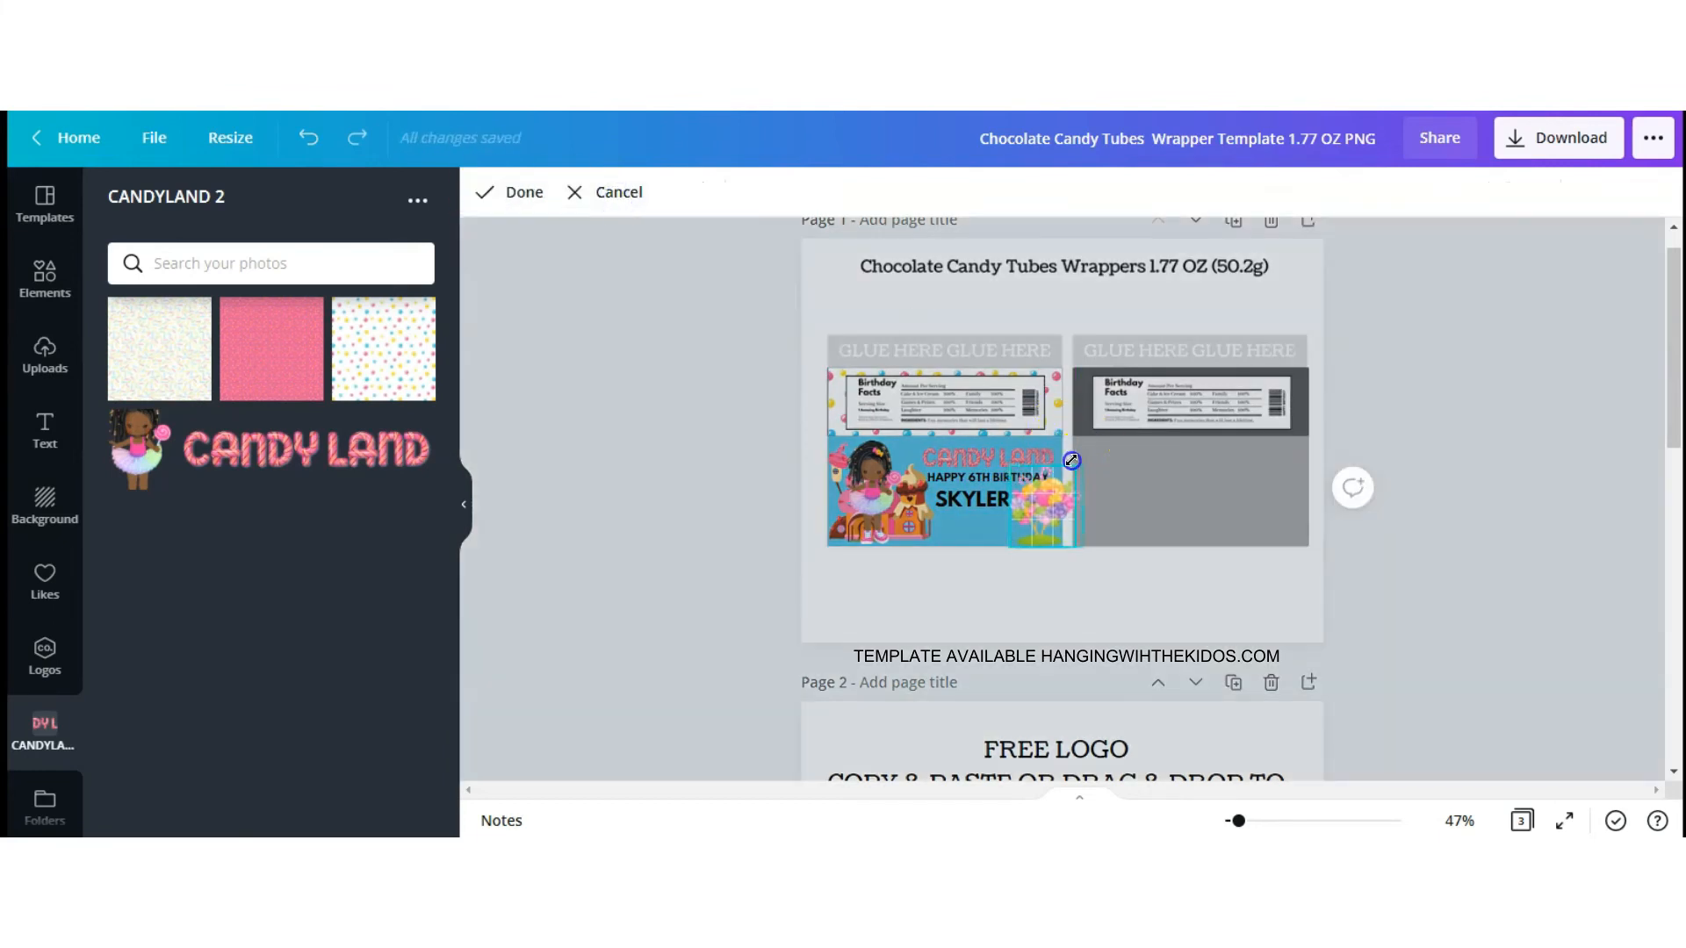
{"action": "left_click", "coordinate": [504, 192]}
{"action": "left_click", "coordinate": [775, 398]}
Group all elements of the decorated left wrapper, duplicate the group and position the copy over the right wrapper
{"action": "left_click_drag", "start_coordinate": [787, 359], "coordinate": [1062, 553]}
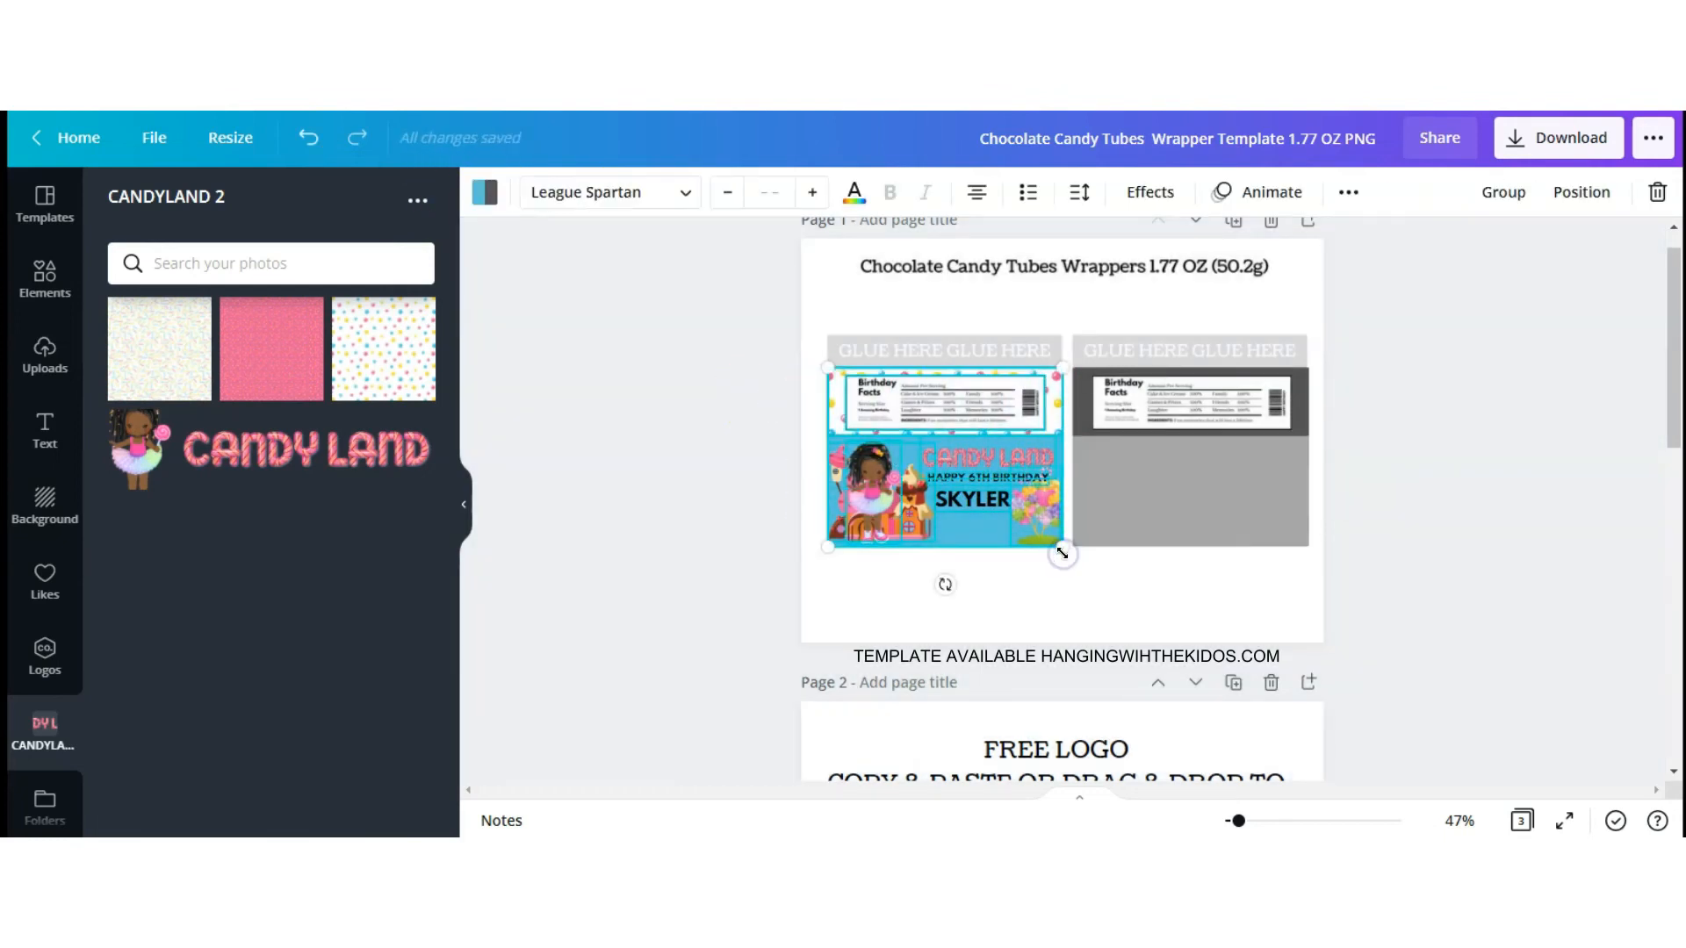
{"action": "left_click", "coordinate": [1503, 194]}
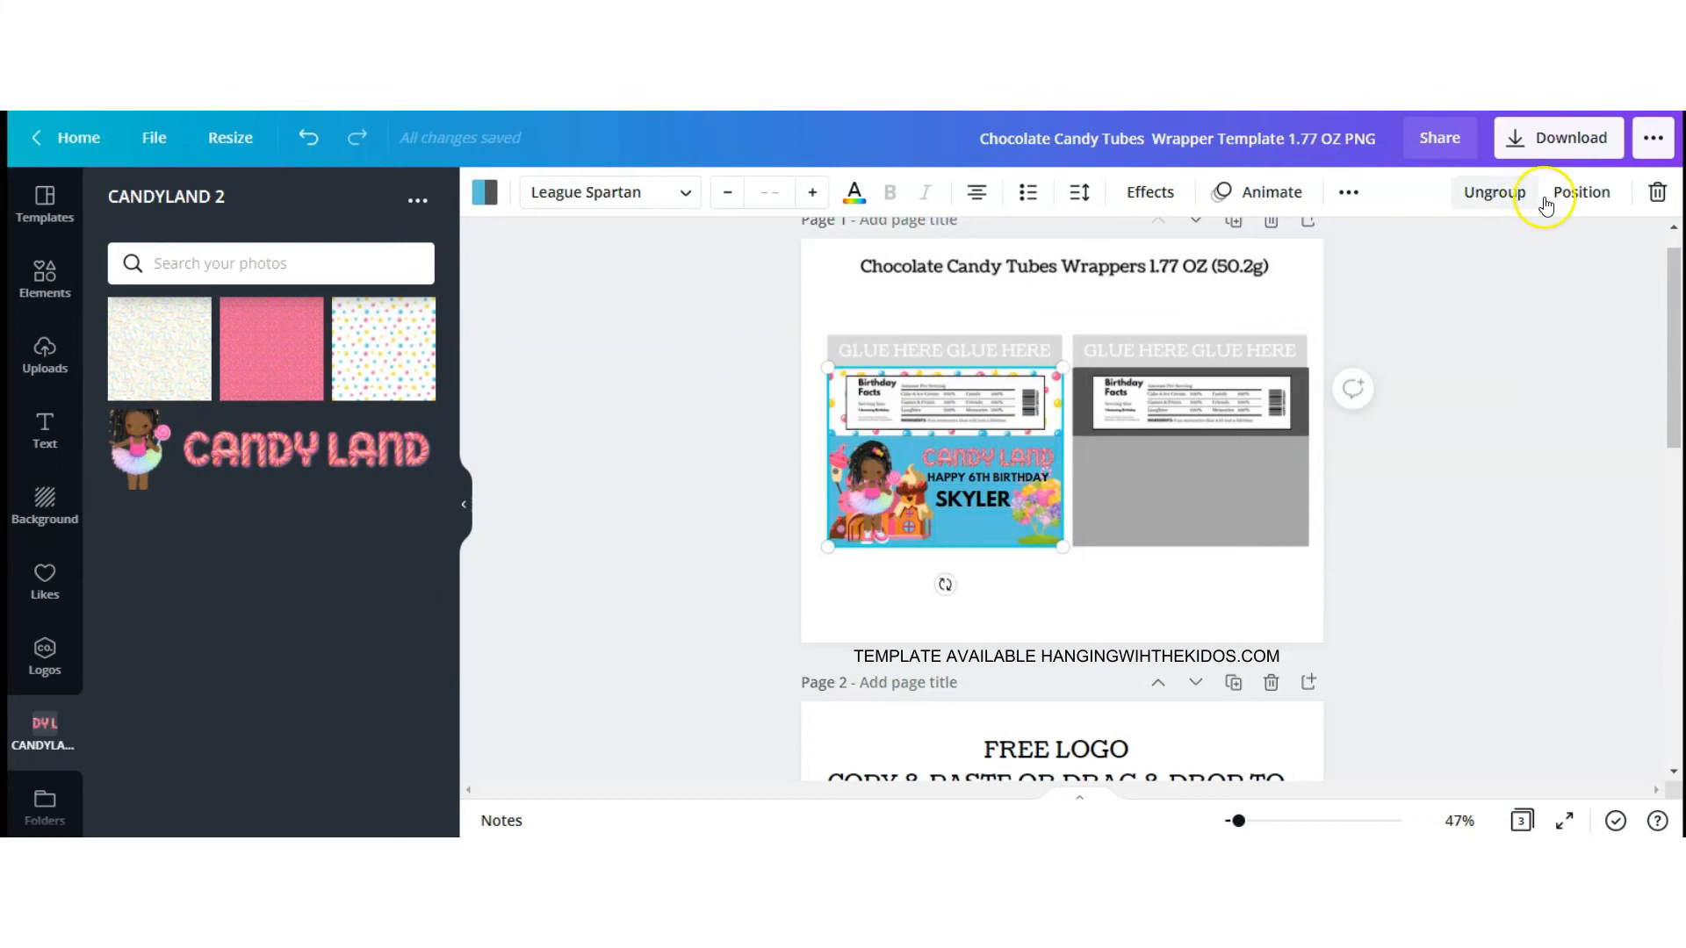
{"action": "left_click", "coordinate": [1348, 191]}
{"action": "left_click", "coordinate": [1343, 244]}
{"action": "left_click_drag", "start_coordinate": [1036, 452], "coordinate": [1205, 449]}
Download the wrapper design with the file type set to PDF Print
{"action": "left_click", "coordinate": [1558, 138]}
{"action": "left_click", "coordinate": [1414, 283]}
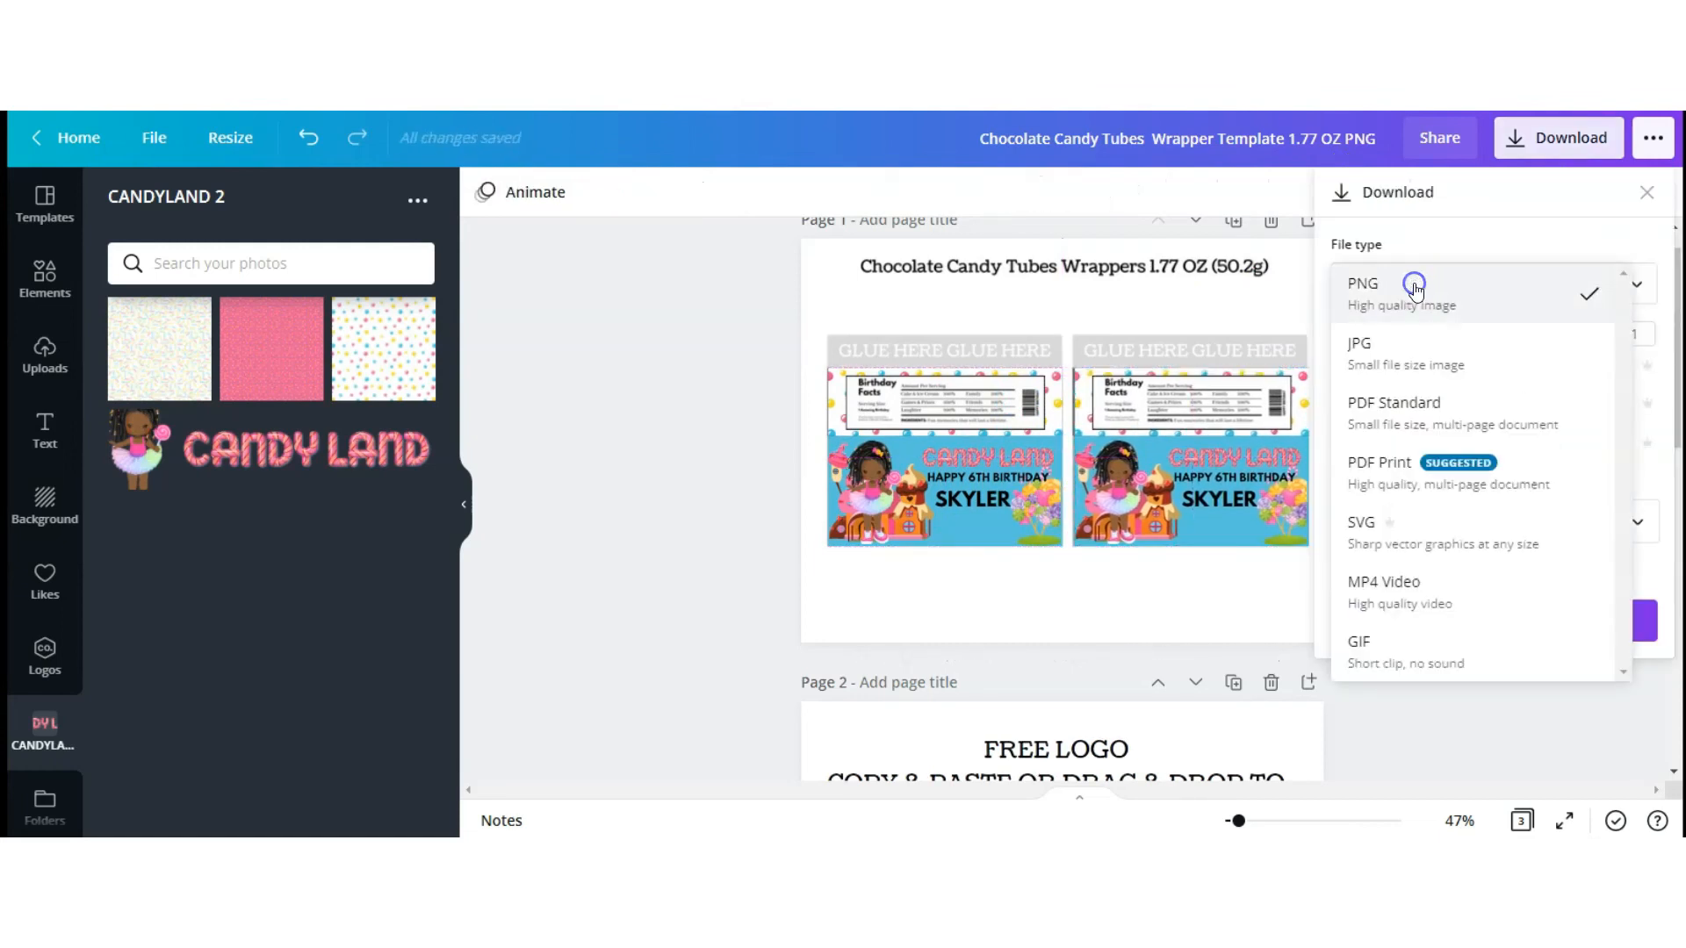
{"action": "left_click", "coordinate": [1383, 470]}
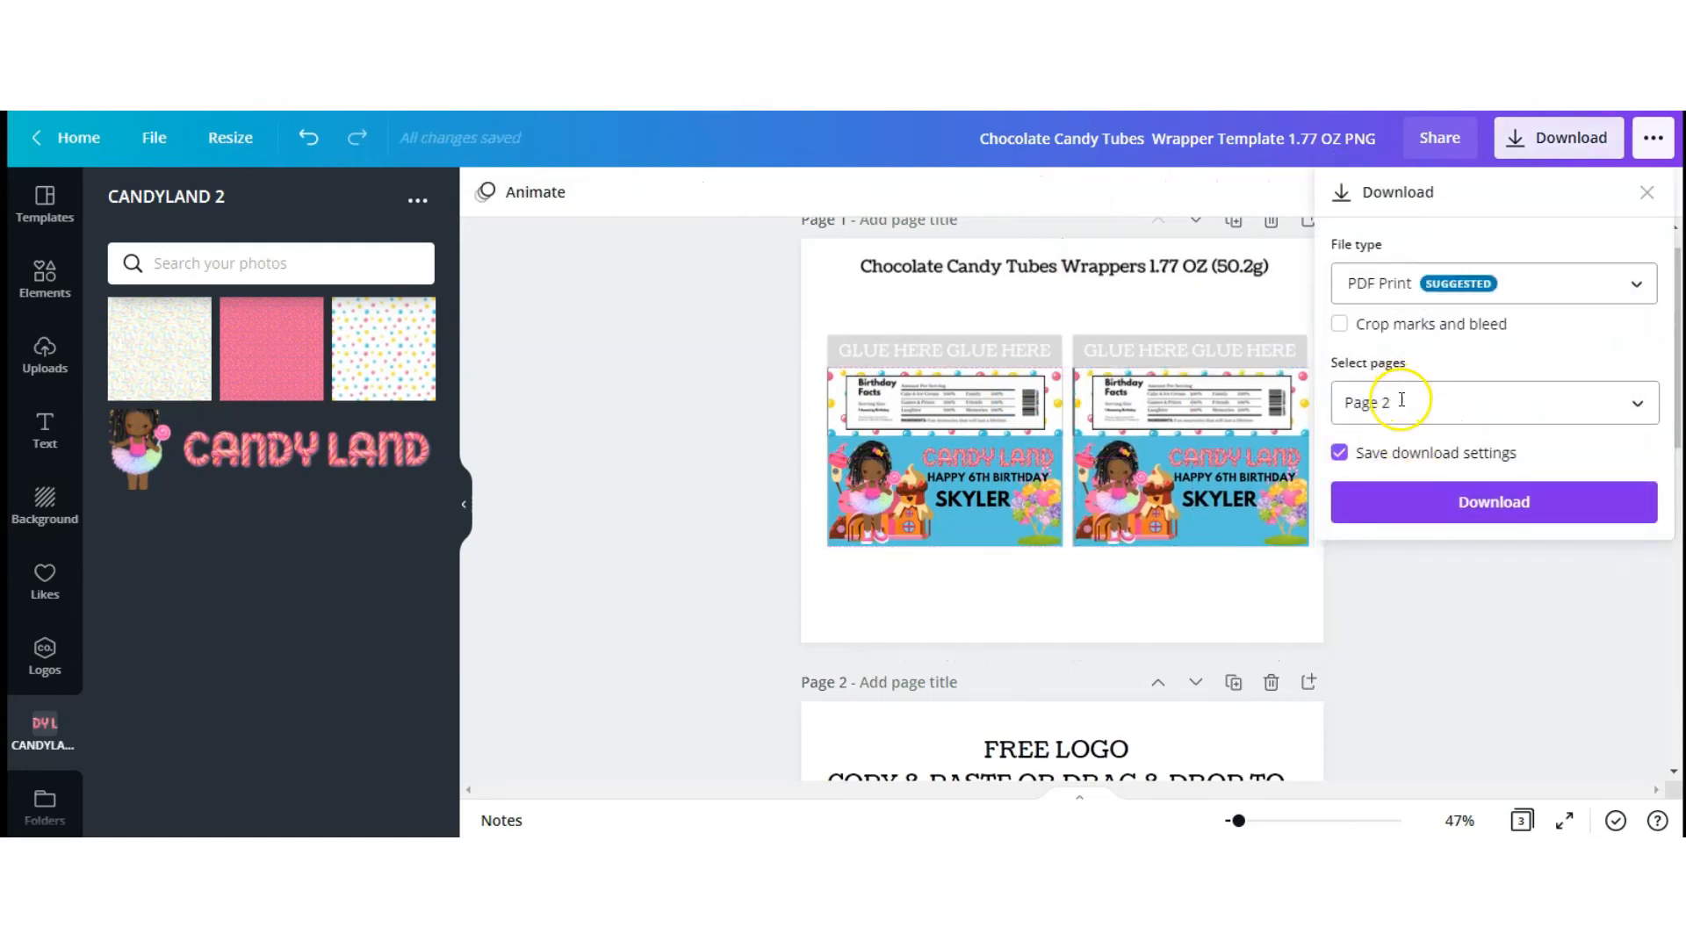
{"action": "left_click", "coordinate": [1395, 512]}
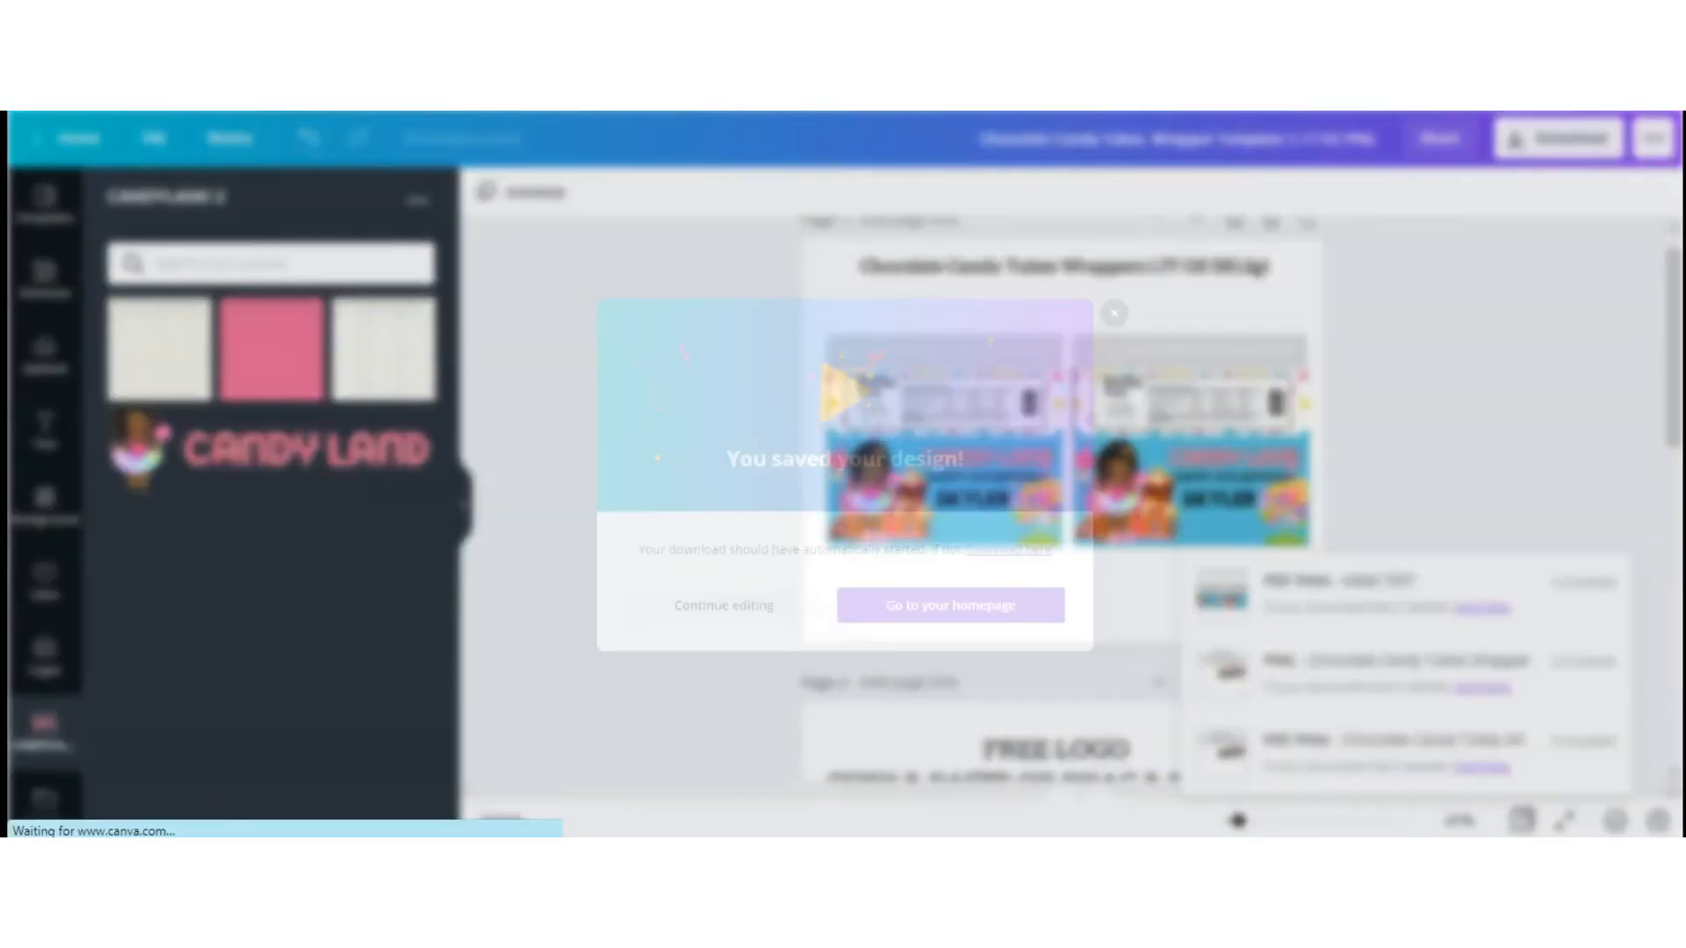